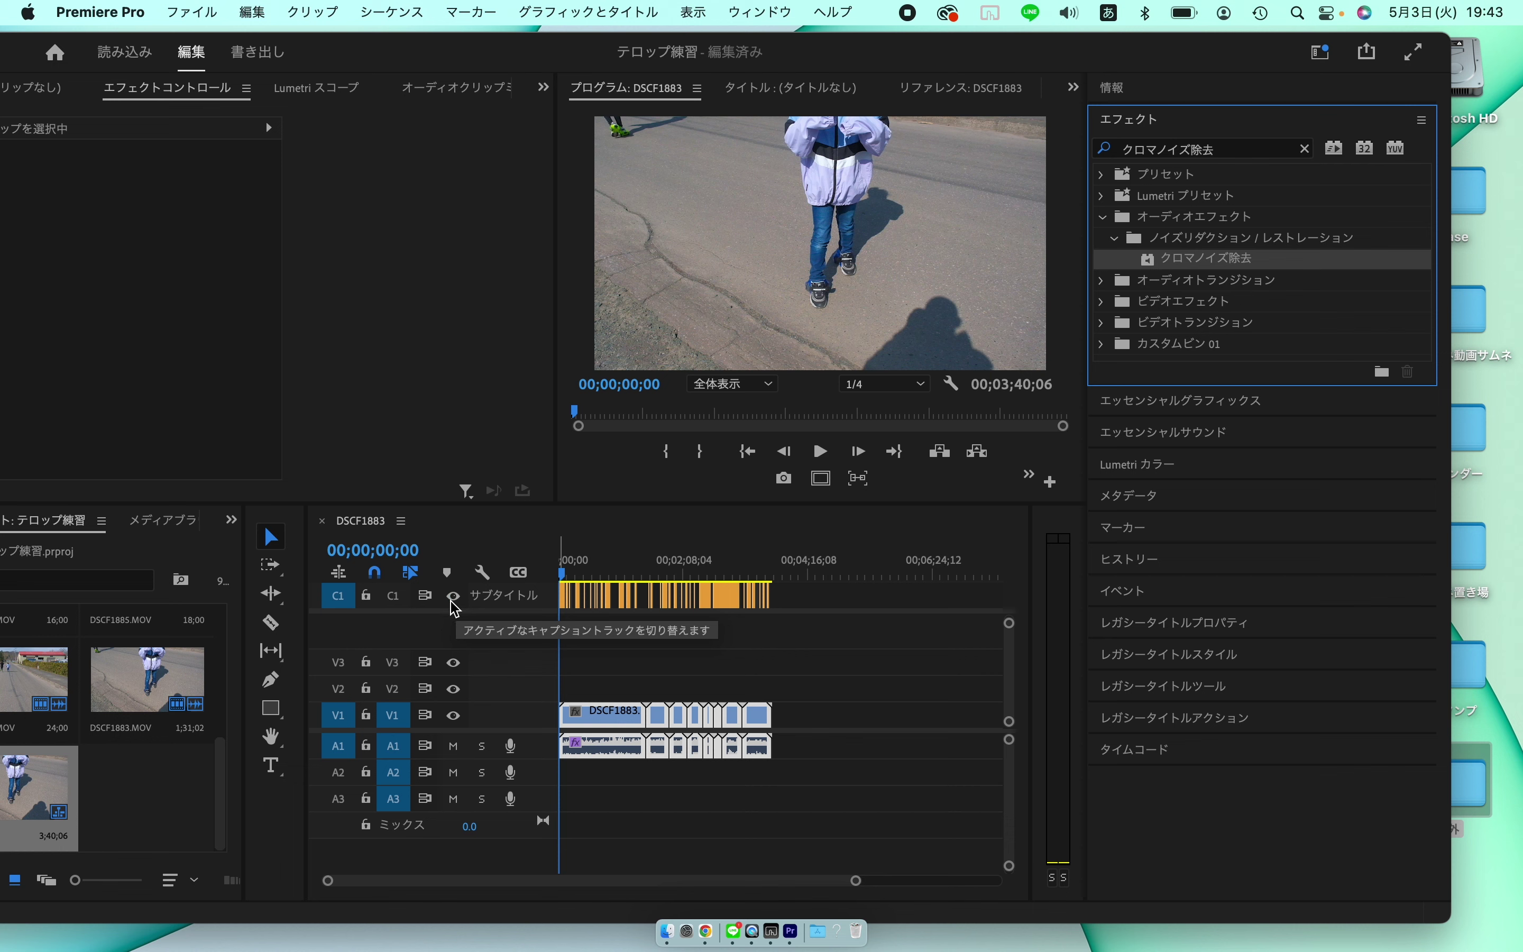
# Hide the caption track and export the sequence to the desktop as the H.264 file DSCF1883.mp4.
pyautogui.click(453, 595)
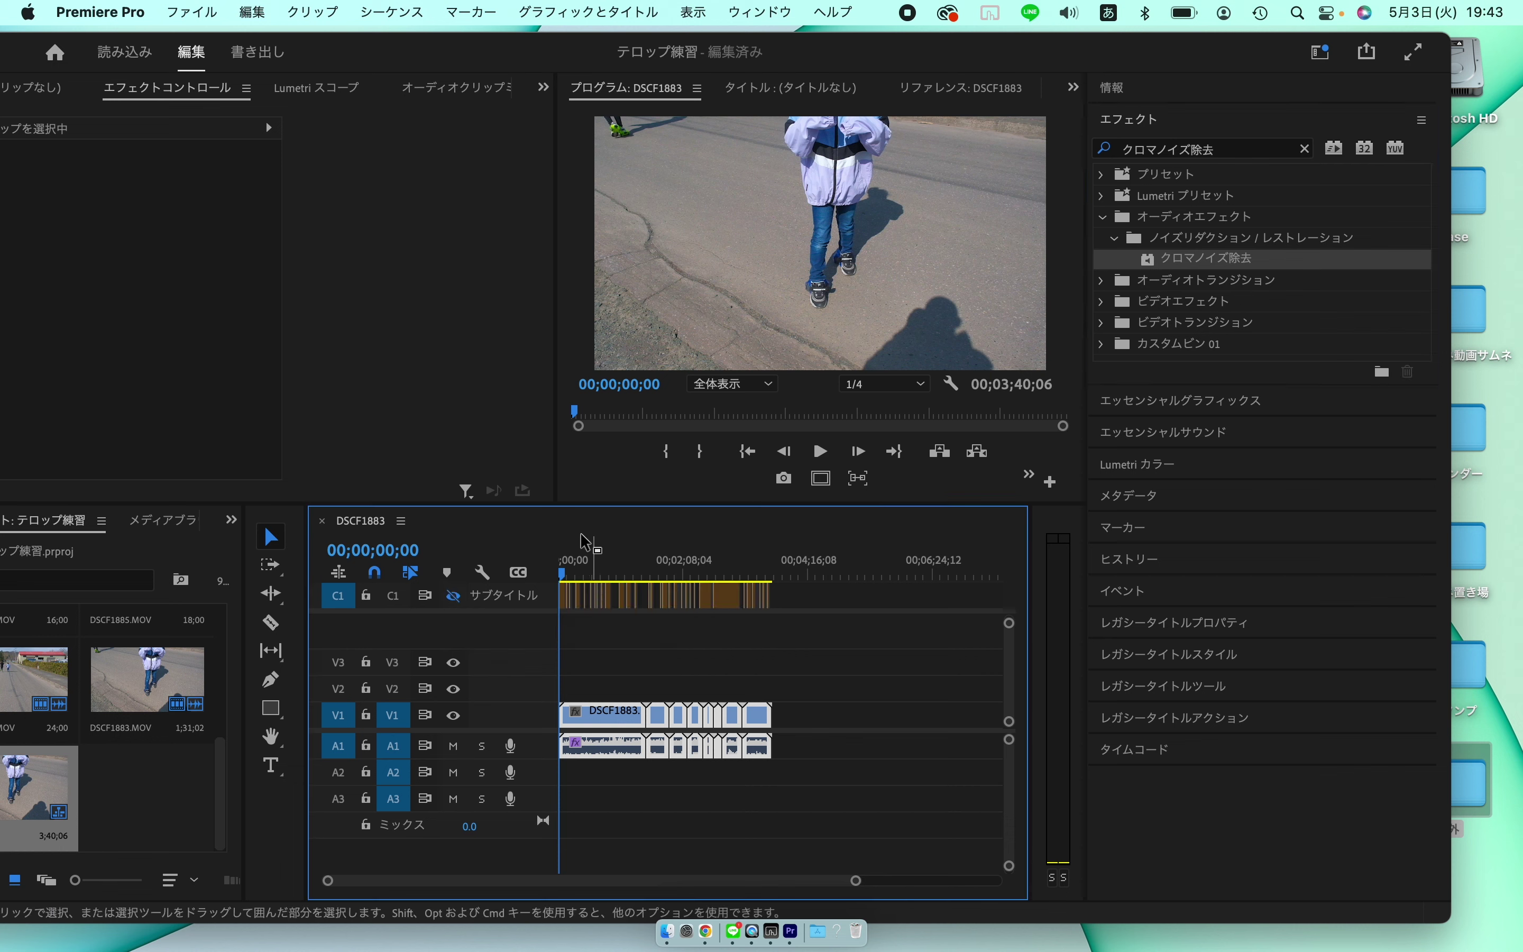
pyautogui.click(261, 58)
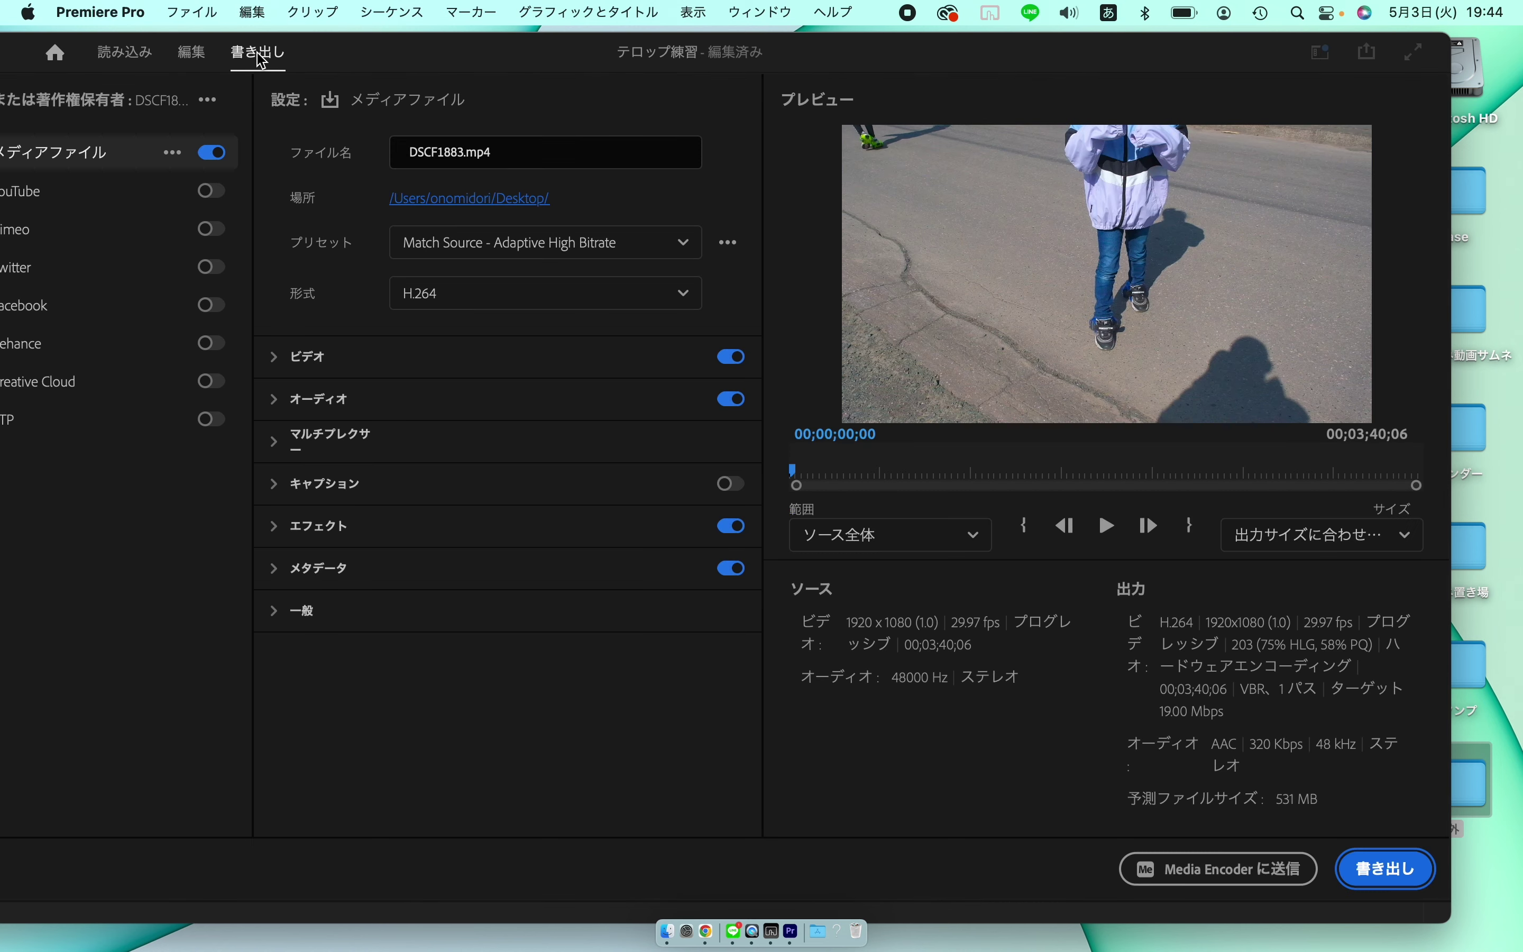
pyautogui.click(1371, 870)
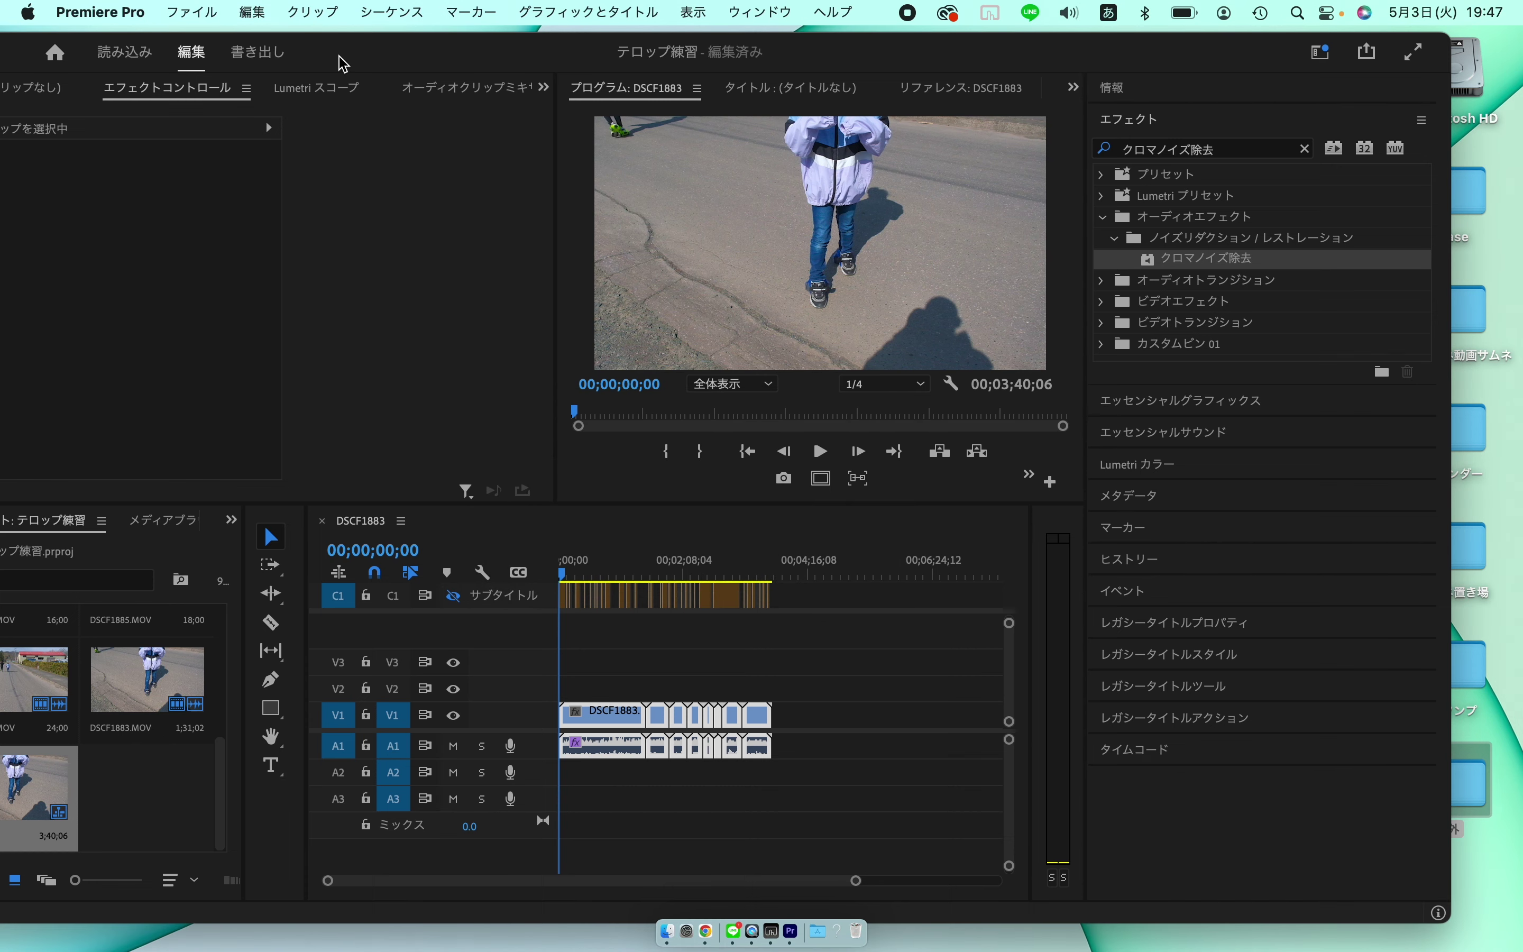
# Minimize the Premiere Pro window and launch Vrew from the applications folder.
pyautogui.moveTo(343, 63); pyautogui.dragTo(414, 63)
pyautogui.click(41, 53)
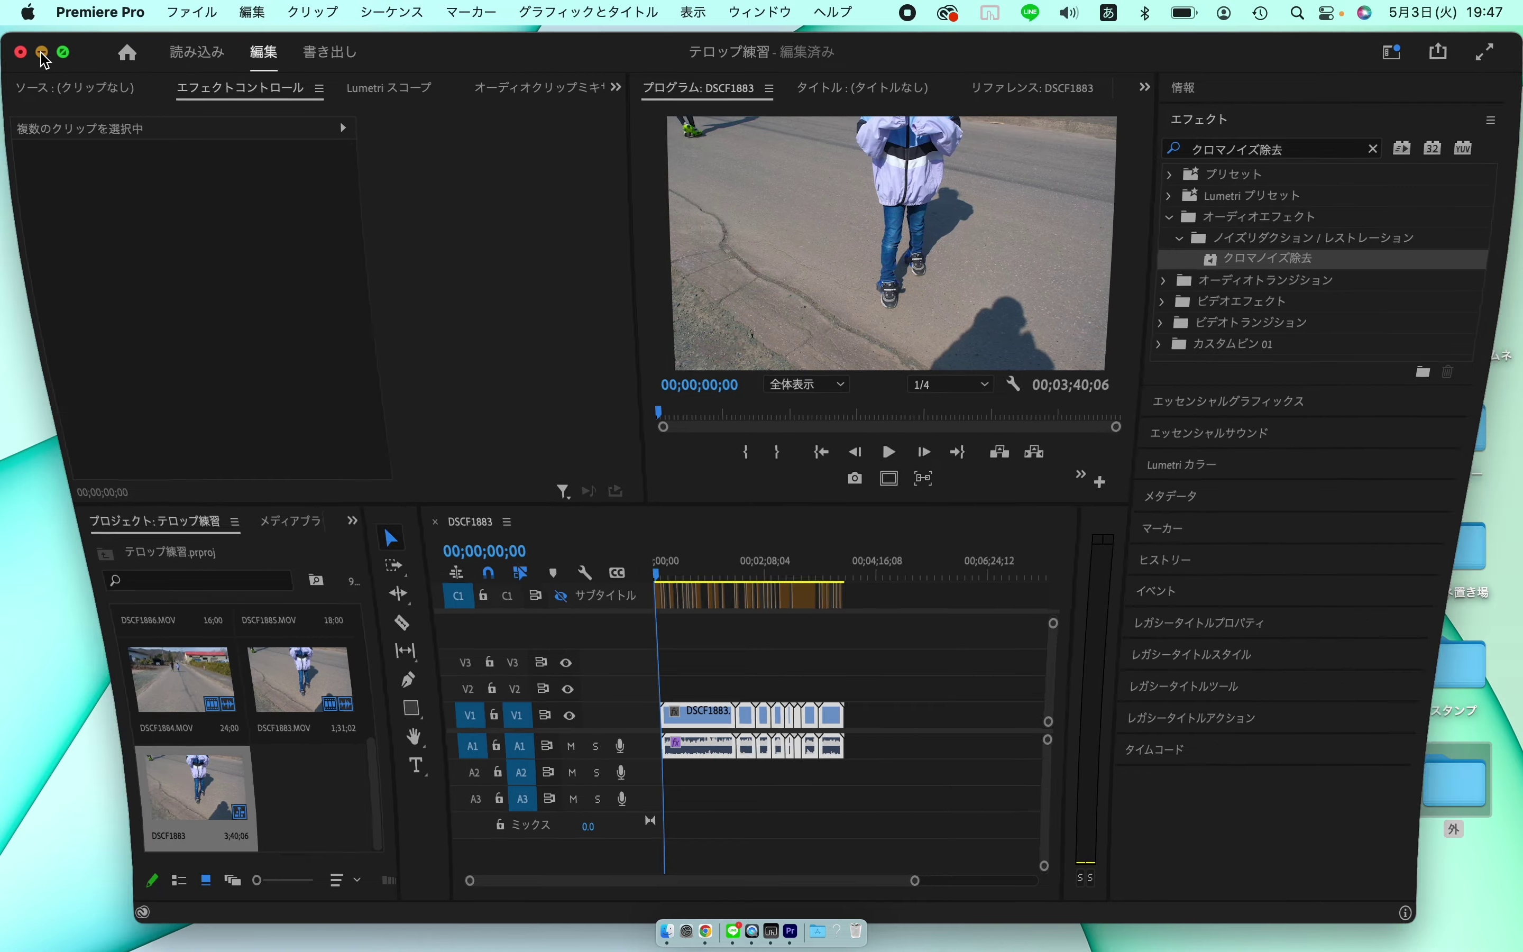
pyautogui.click(817, 932)
pyautogui.scroll(-5, 737, 529)
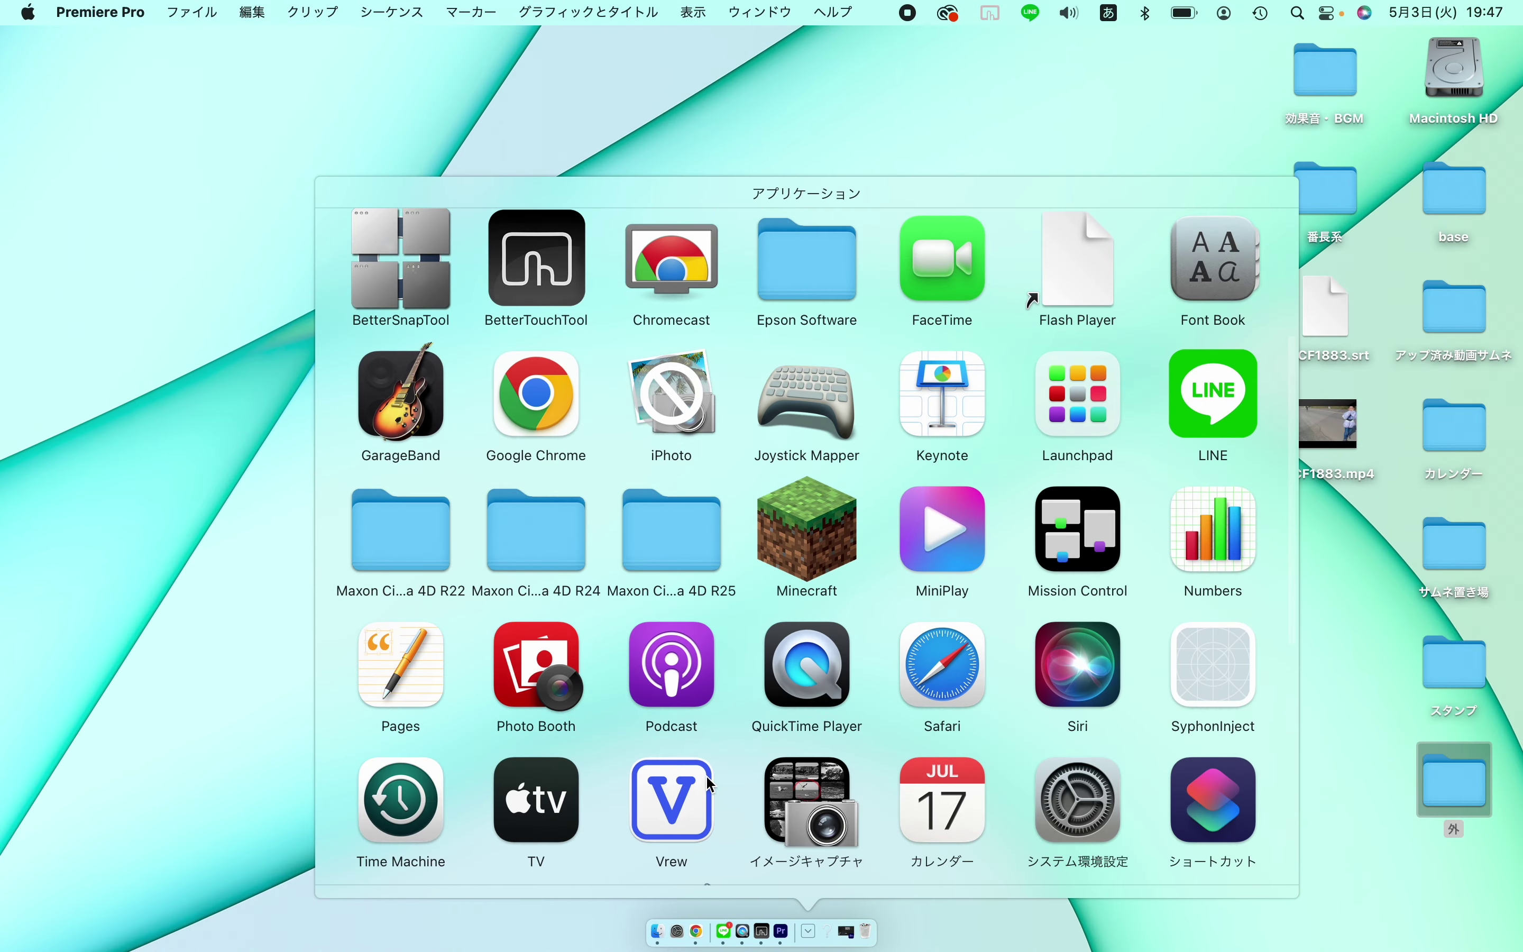
pyautogui.click(681, 800)
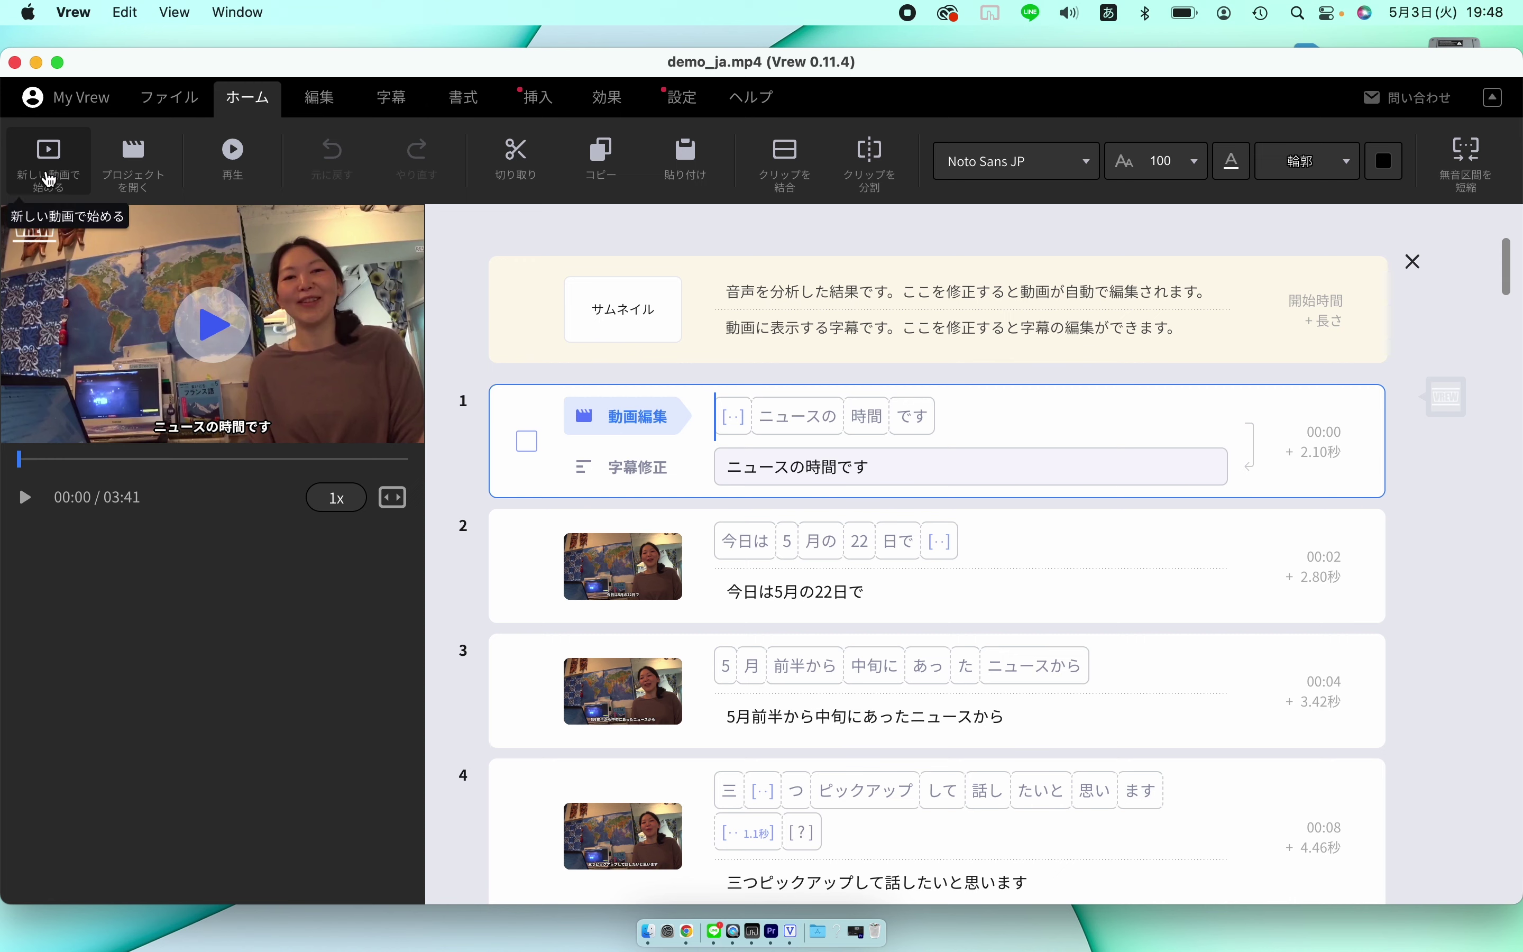
# Start a new Vrew project from the desktop video DSCF1883.mp4.
pyautogui.click(49, 165)
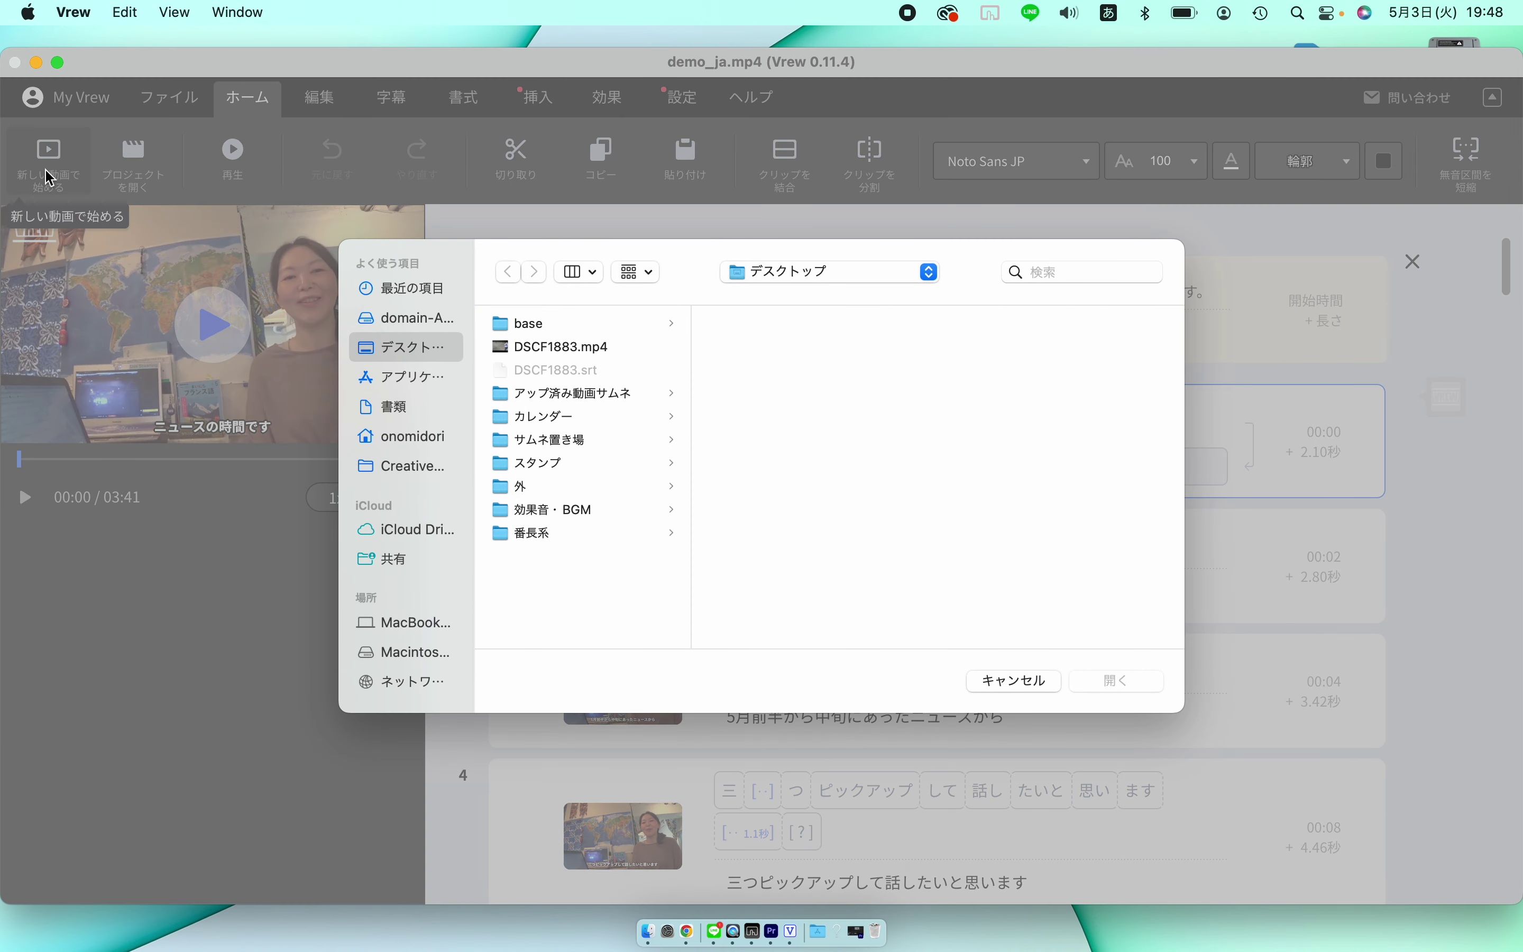
pyautogui.click(548, 347)
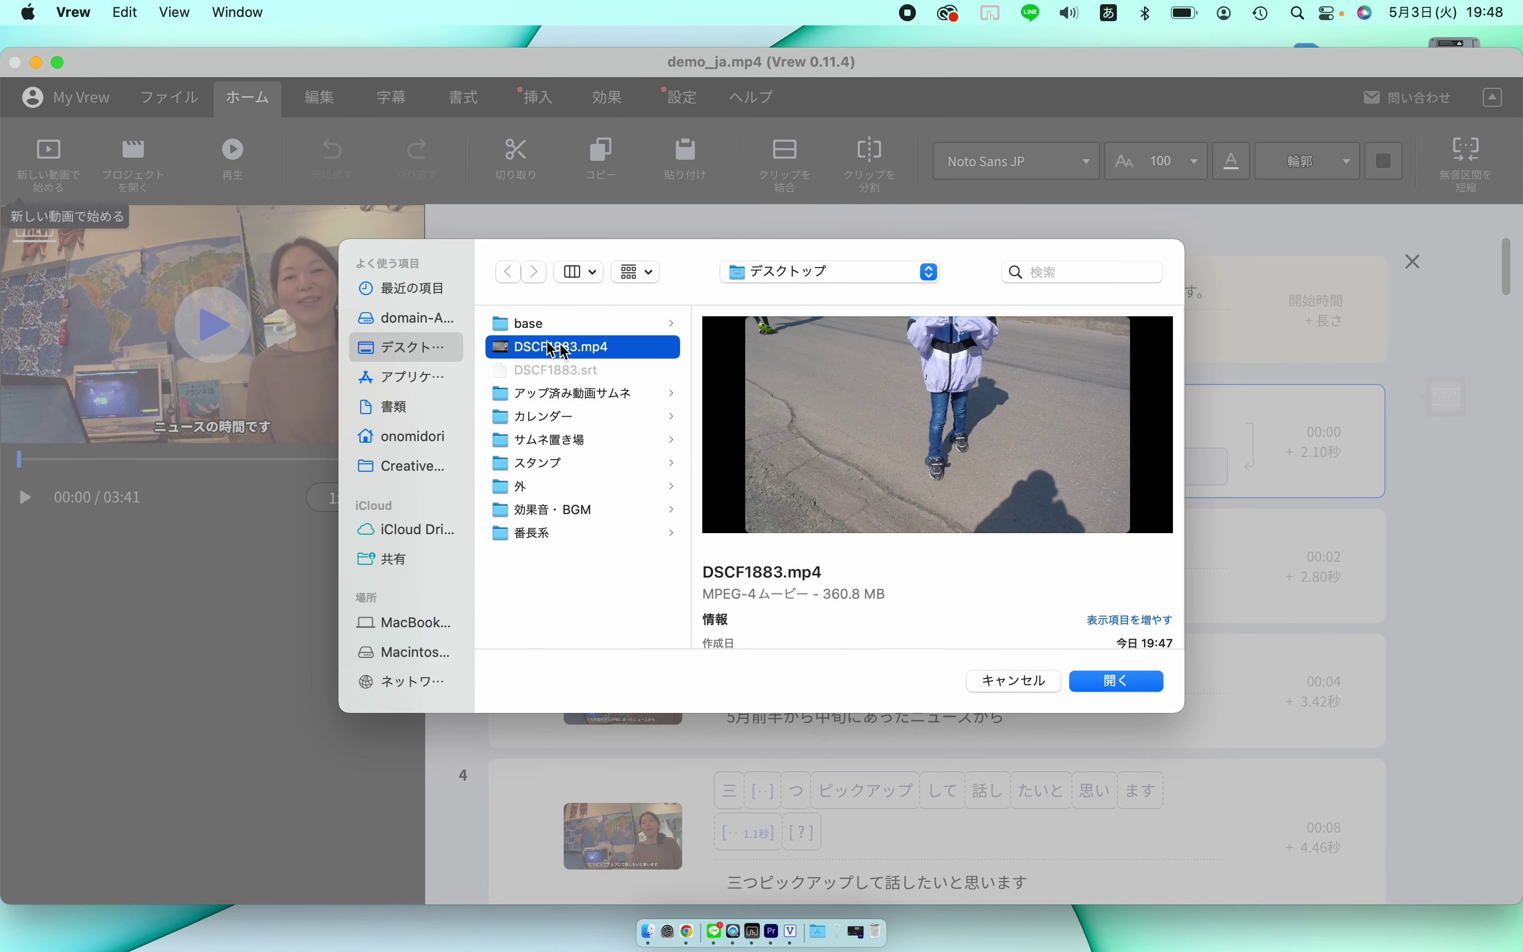
pyautogui.click(1117, 681)
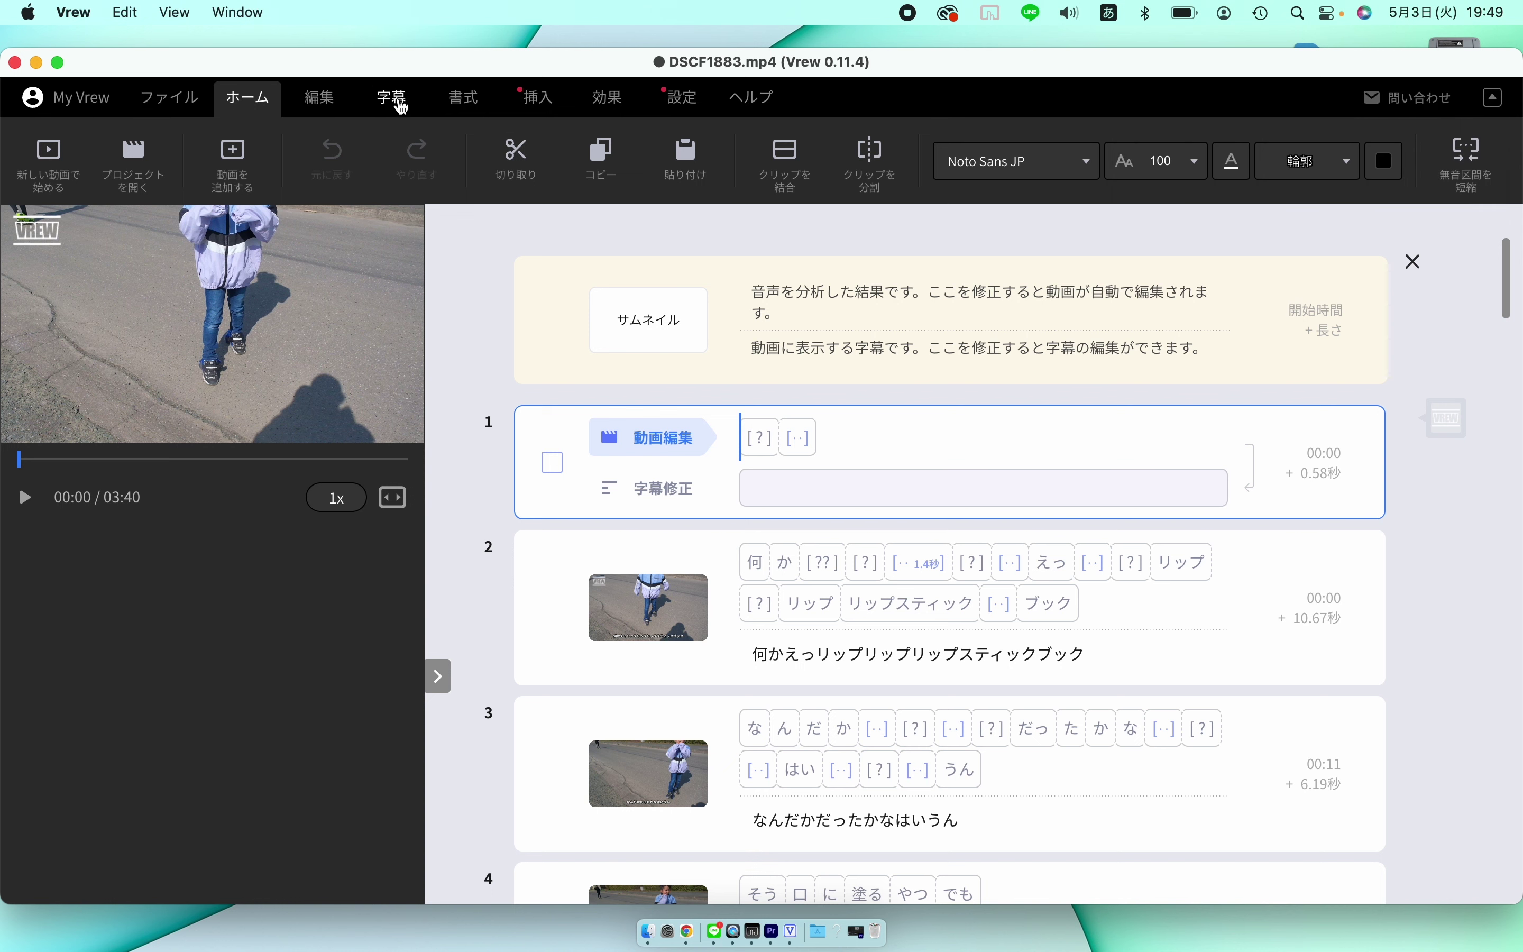
# Import the desktop subtitle file DSCF1883.srt into the project and dismiss the notification.
pyautogui.click(400, 107)
pyautogui.click(291, 193)
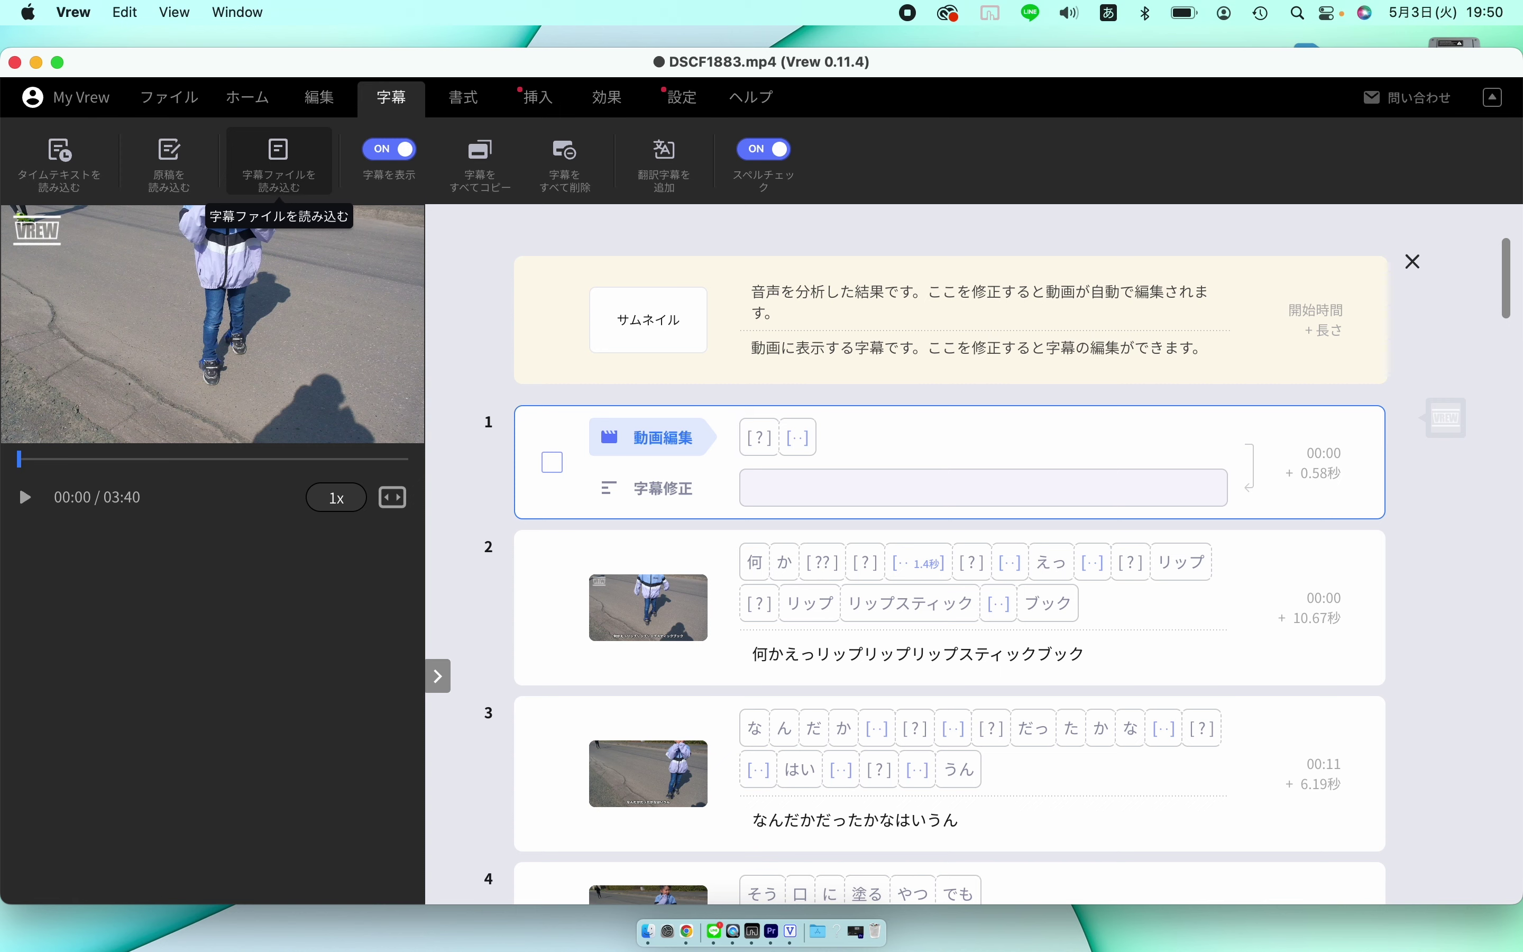
pyautogui.click(556, 608)
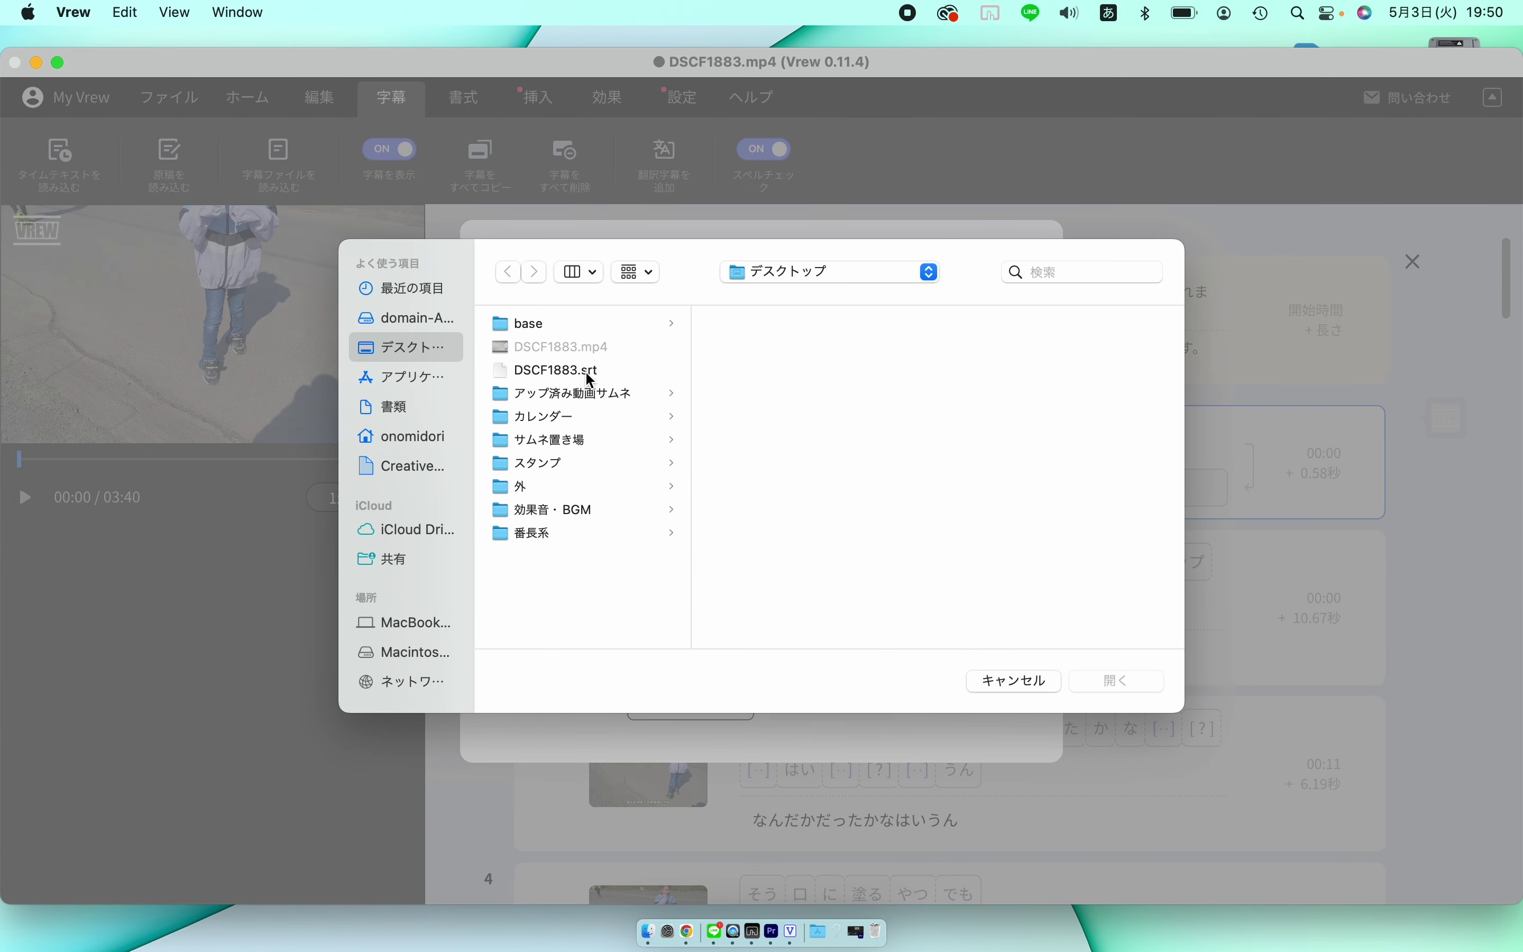
pyautogui.click(590, 376)
pyautogui.click(1126, 687)
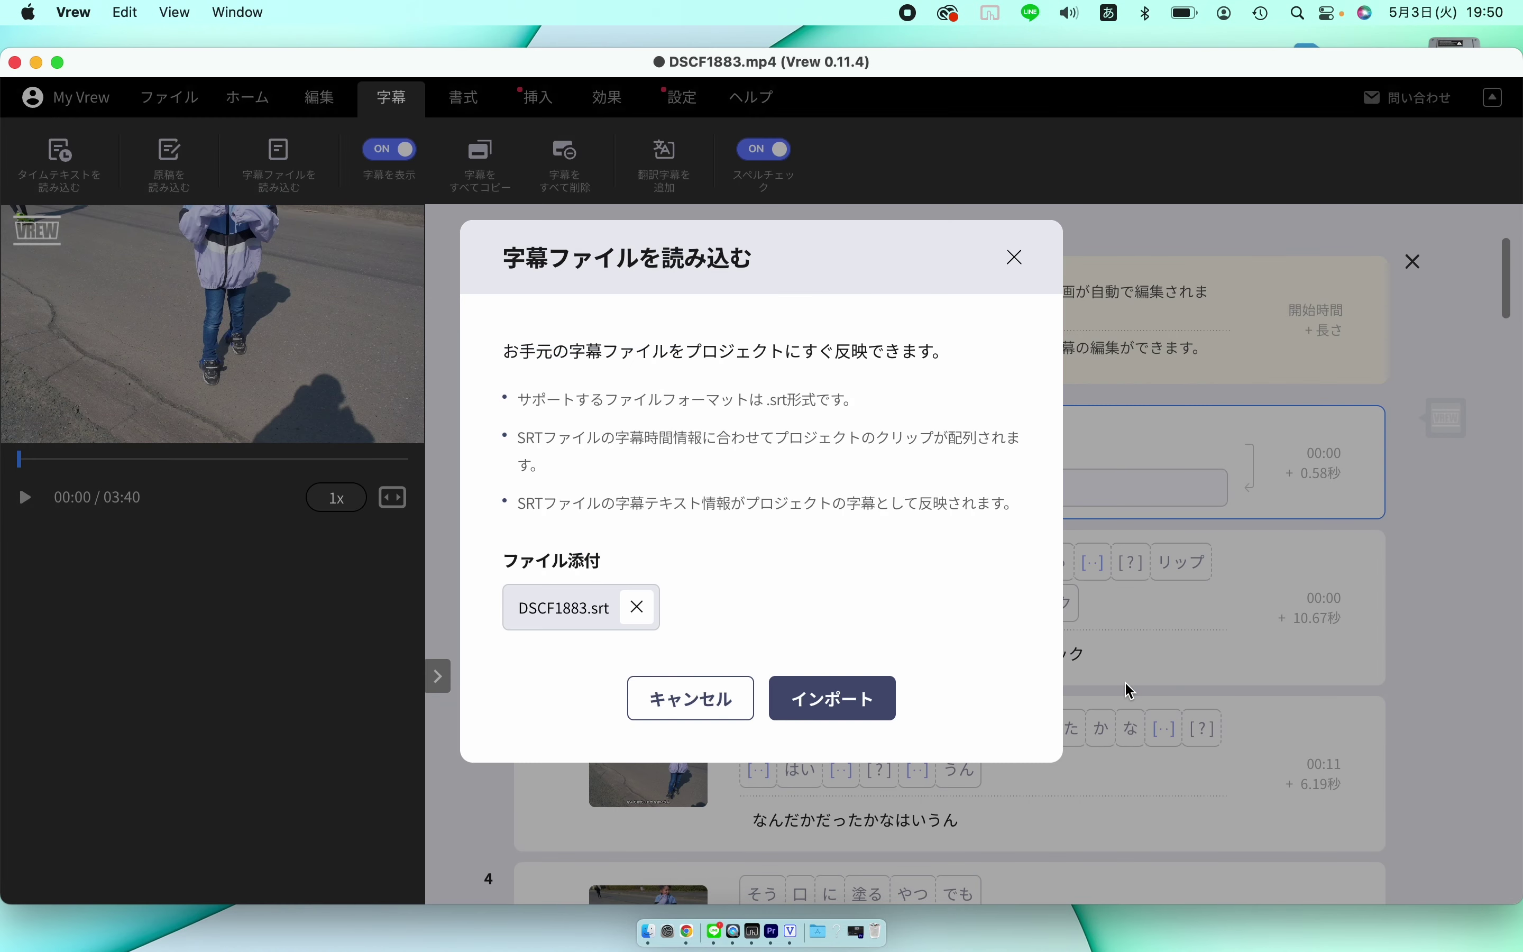
pyautogui.click(862, 704)
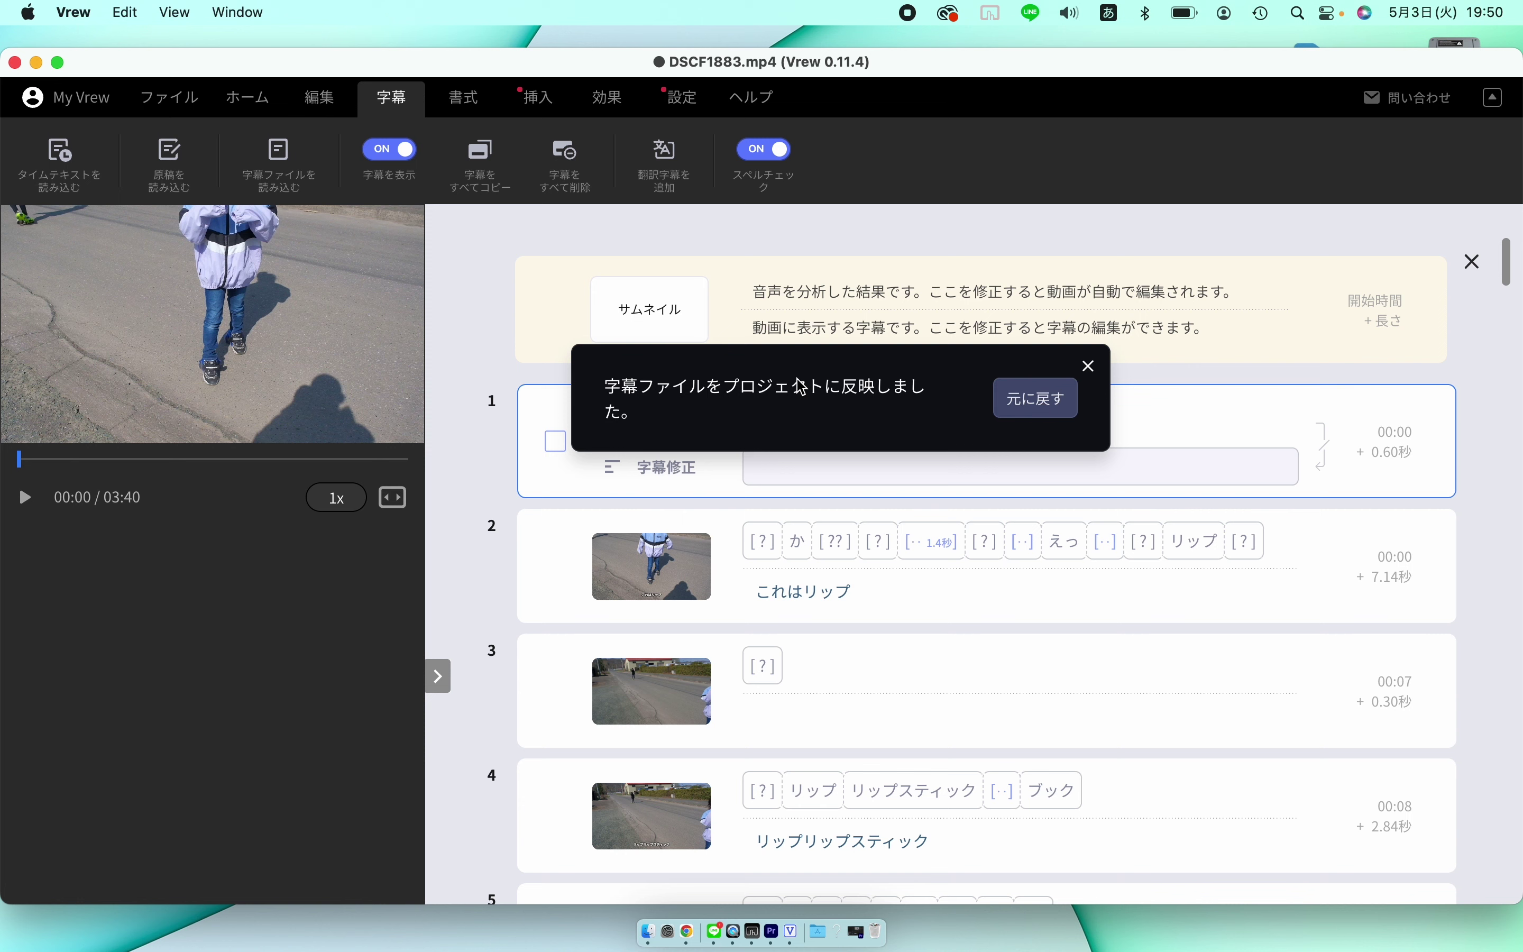
pyautogui.click(1092, 371)
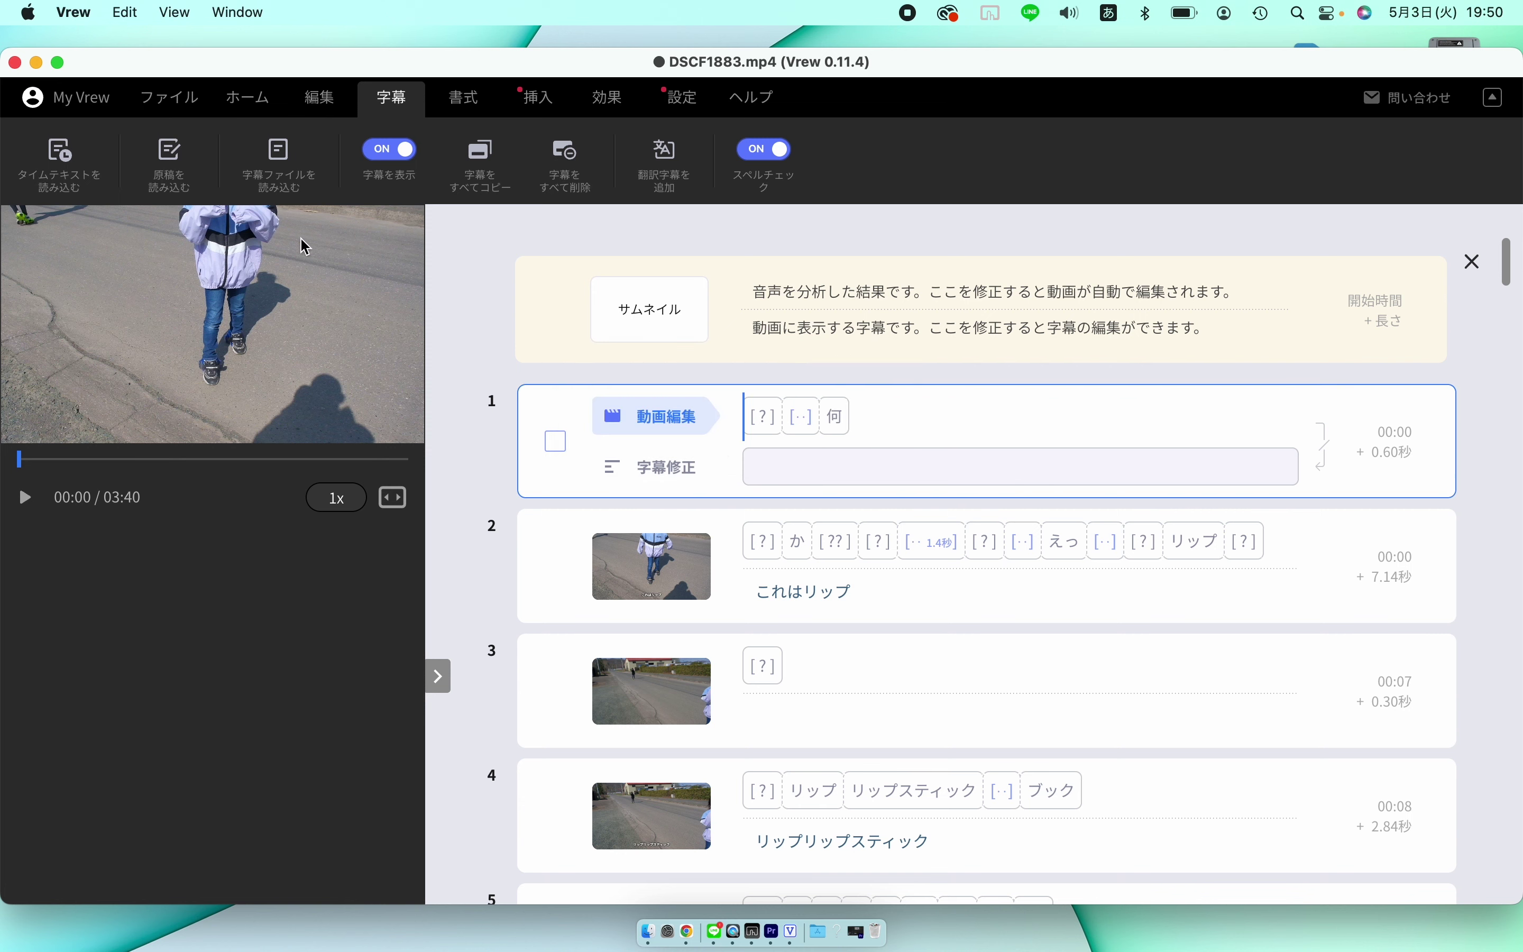
# Export the project as a Premiere Pro xml named DSCF1883.xml to the desktop, placing each subtitle line in its own text layer.
pyautogui.click(182, 107)
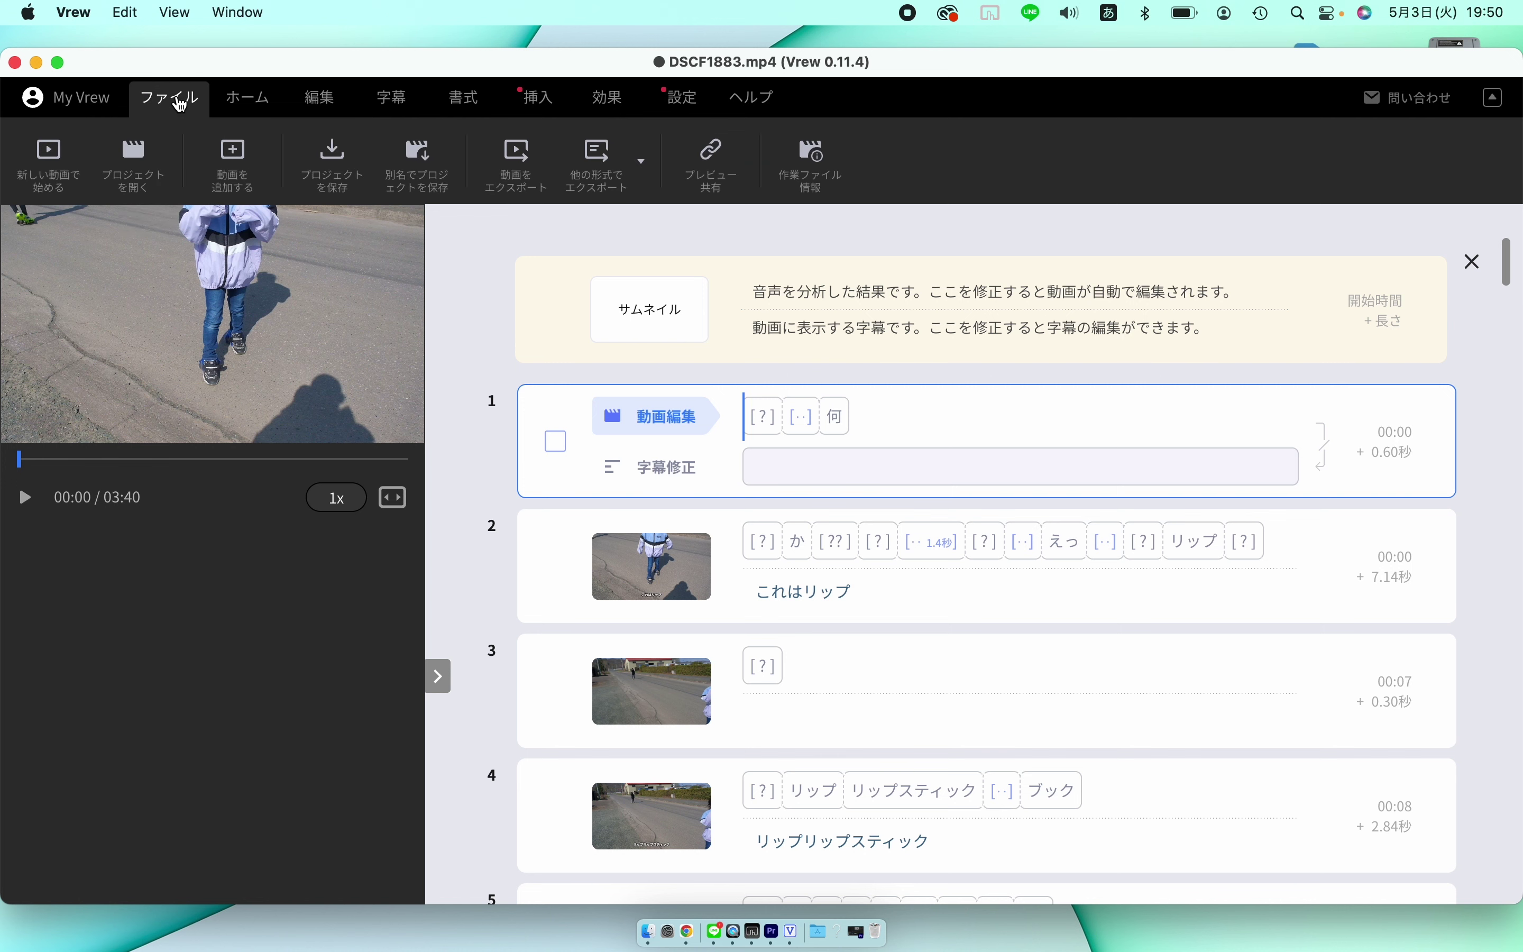
pyautogui.click(636, 178)
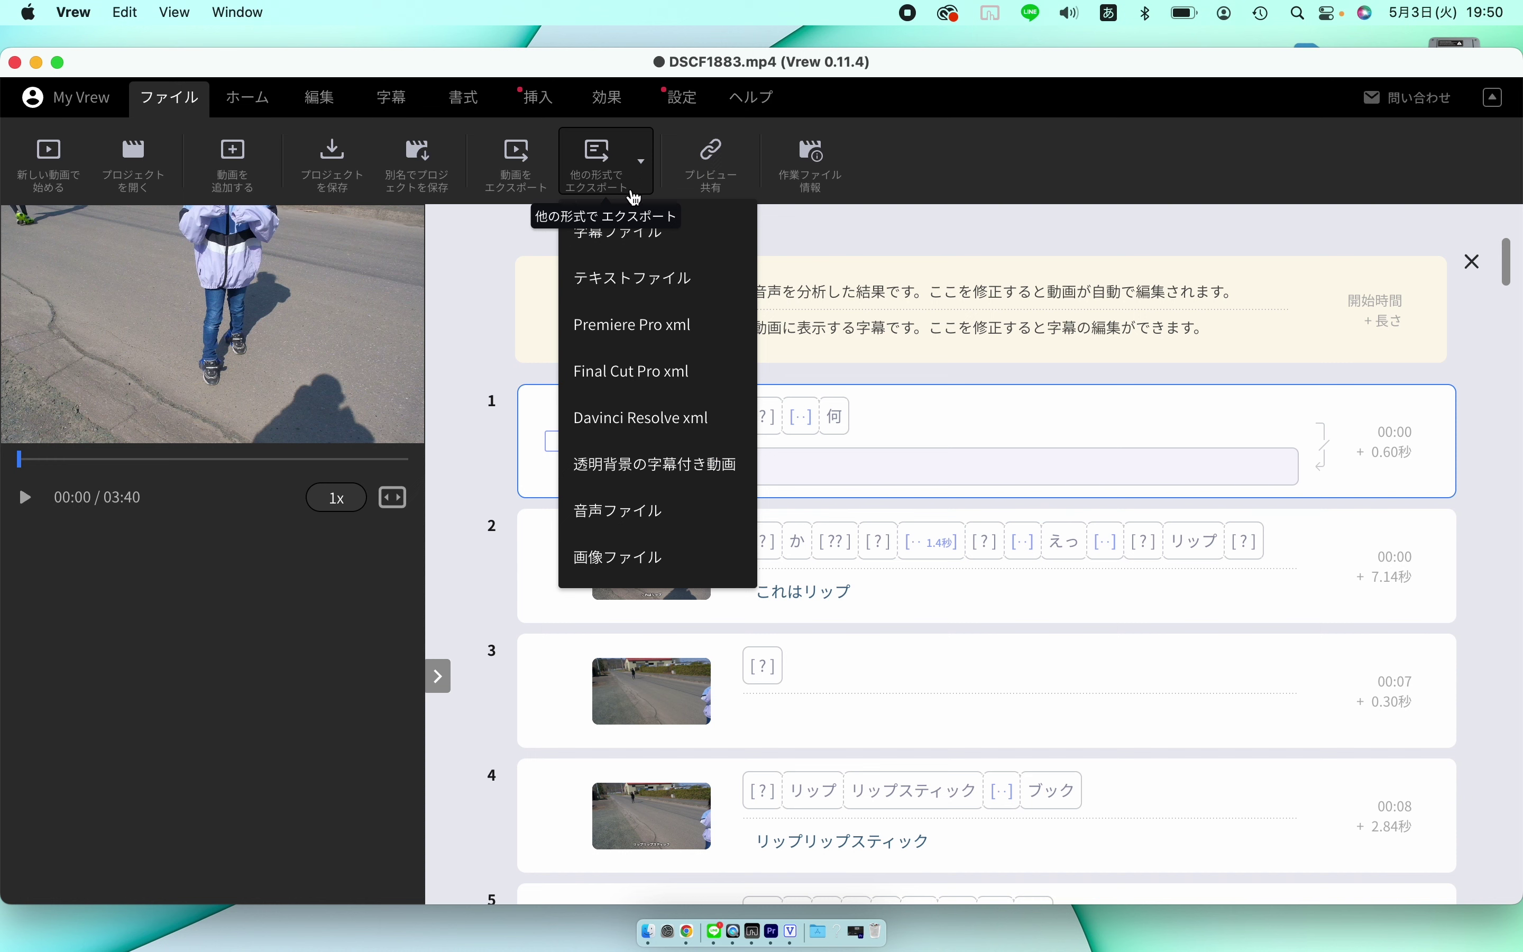
pyautogui.click(653, 328)
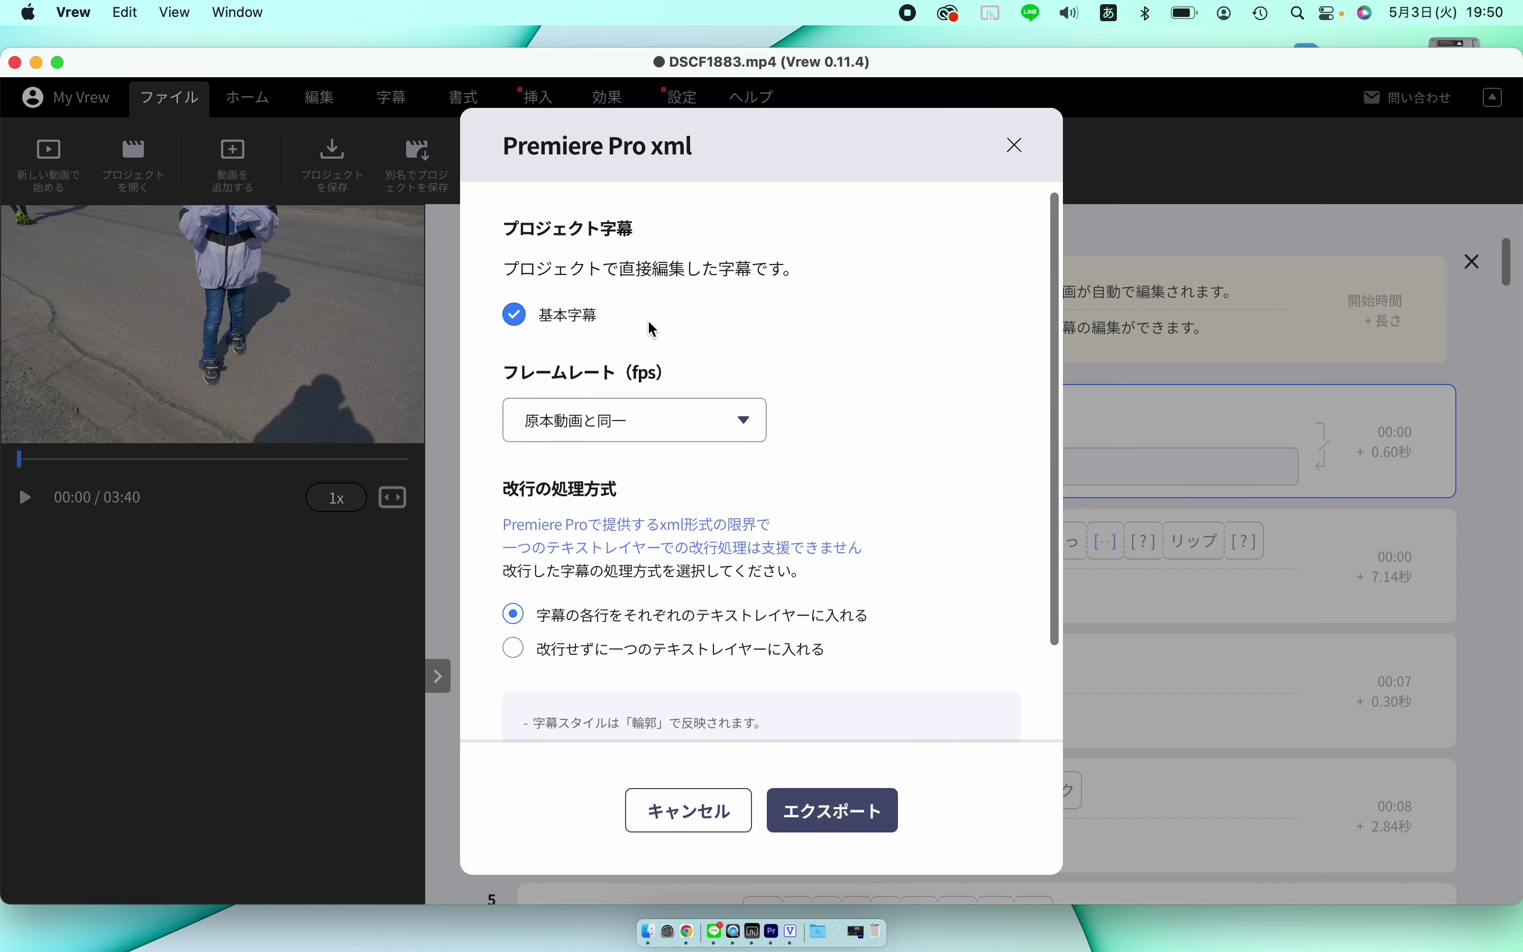
pyautogui.click(840, 812)
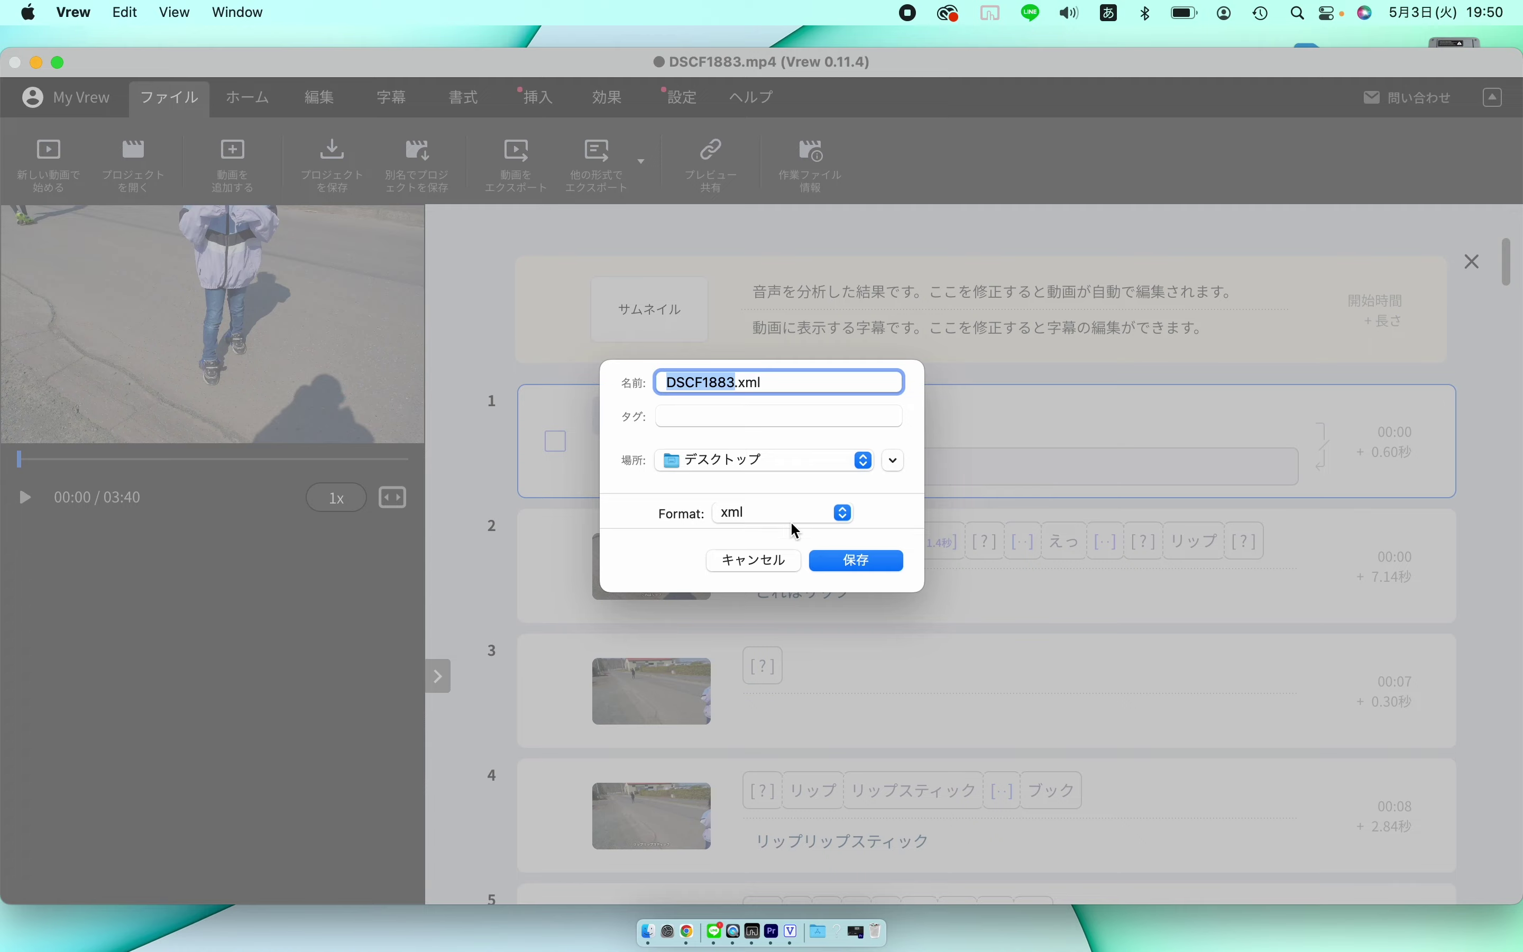
pyautogui.click(853, 561)
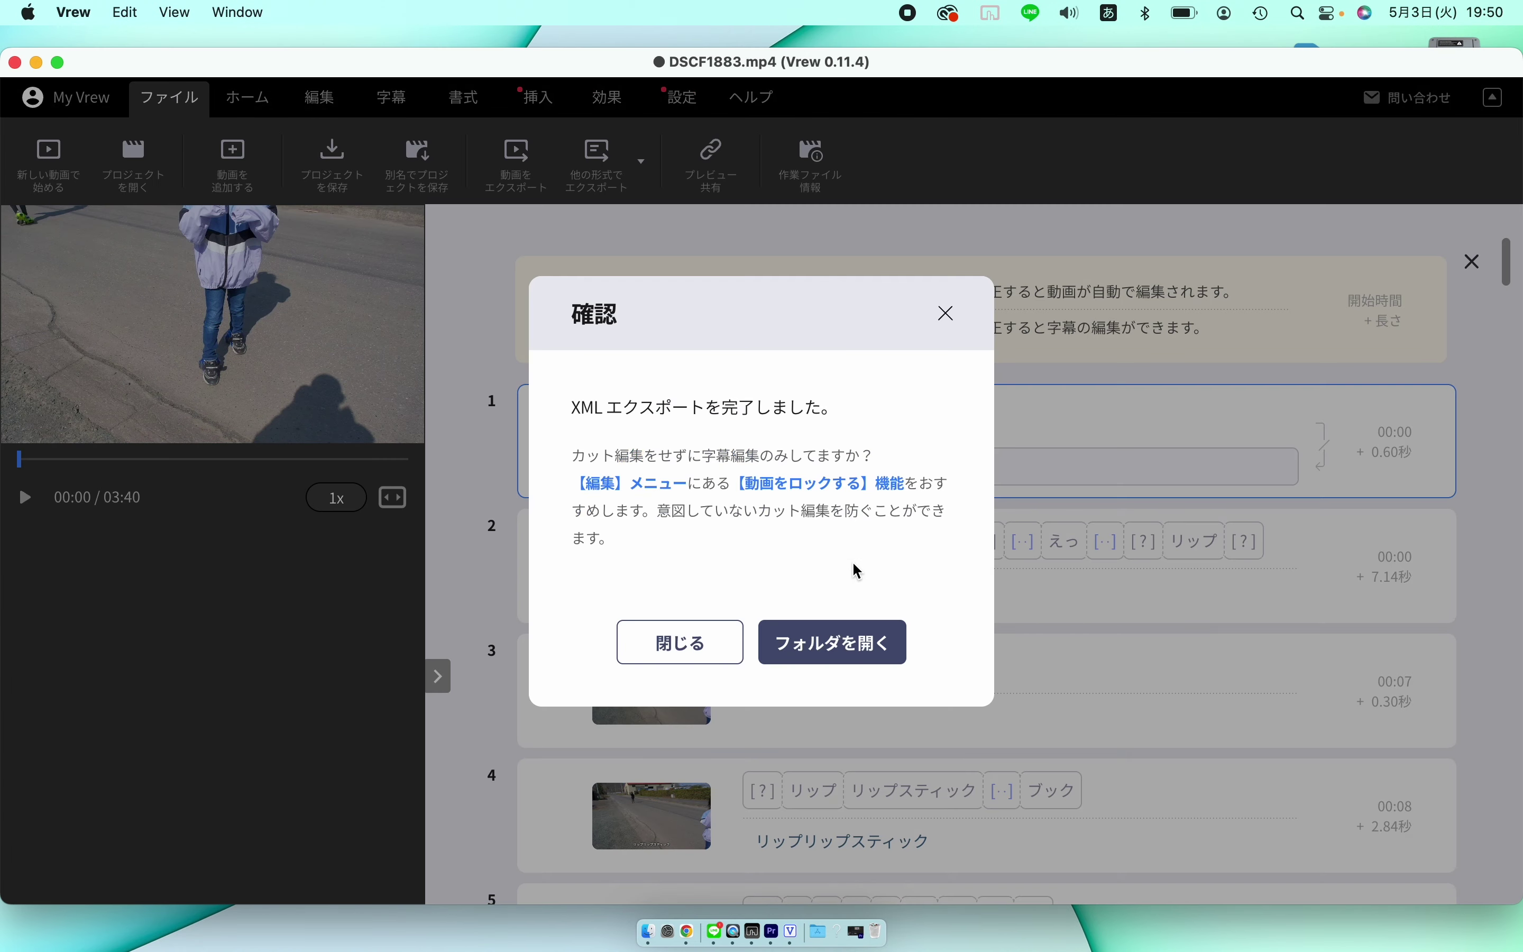
pyautogui.click(947, 314)
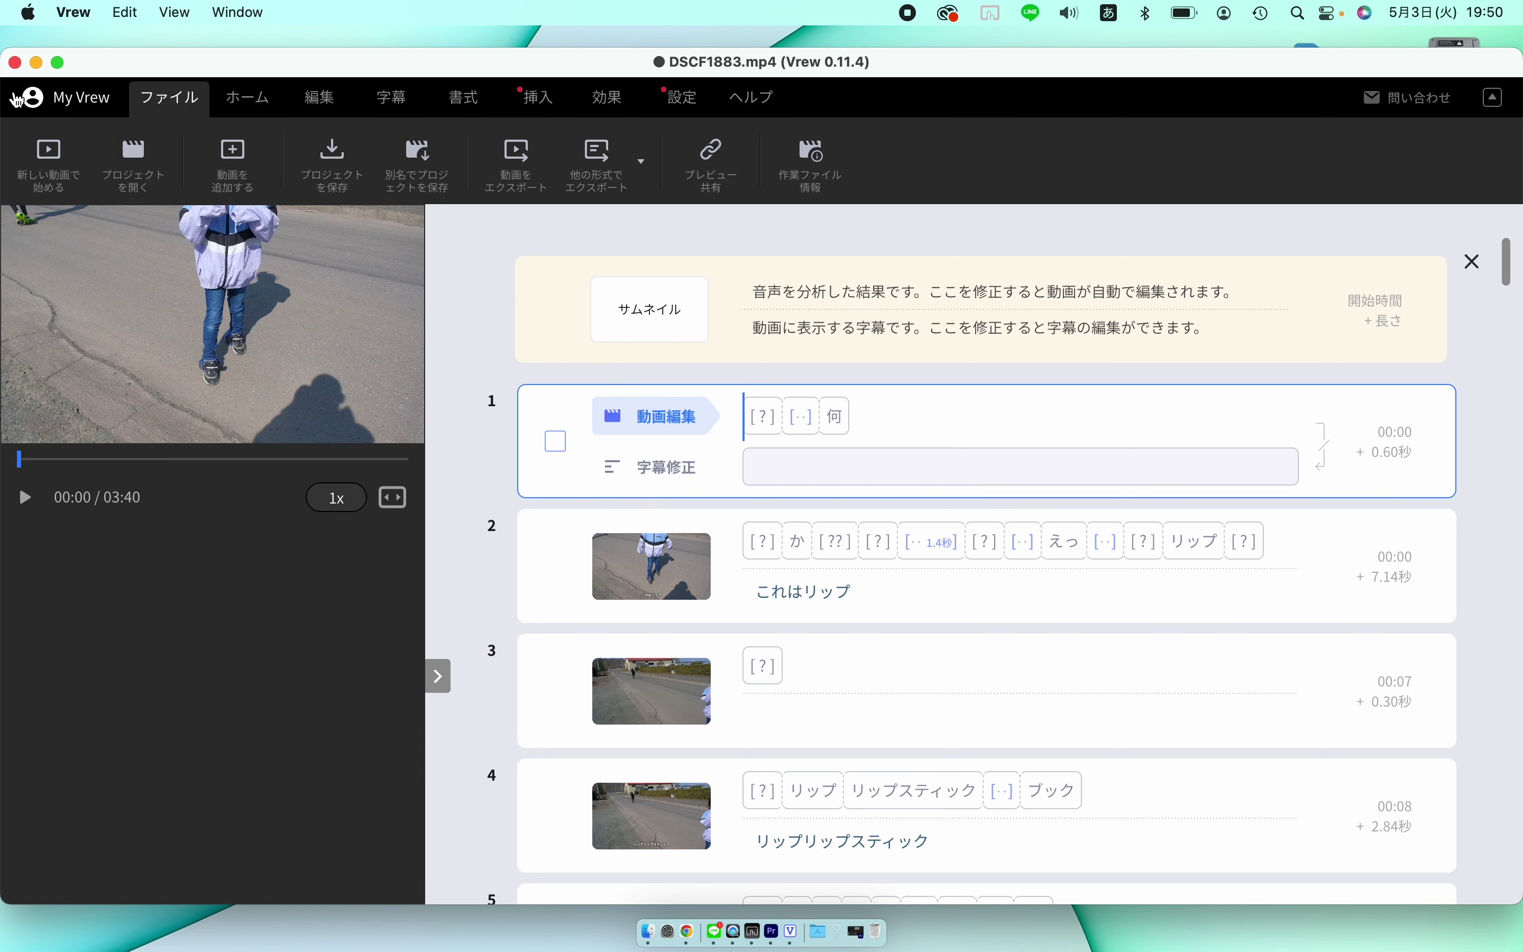
# Close the Vrew project without saving and switch back to Premiere Pro.
pyautogui.click(17, 63)
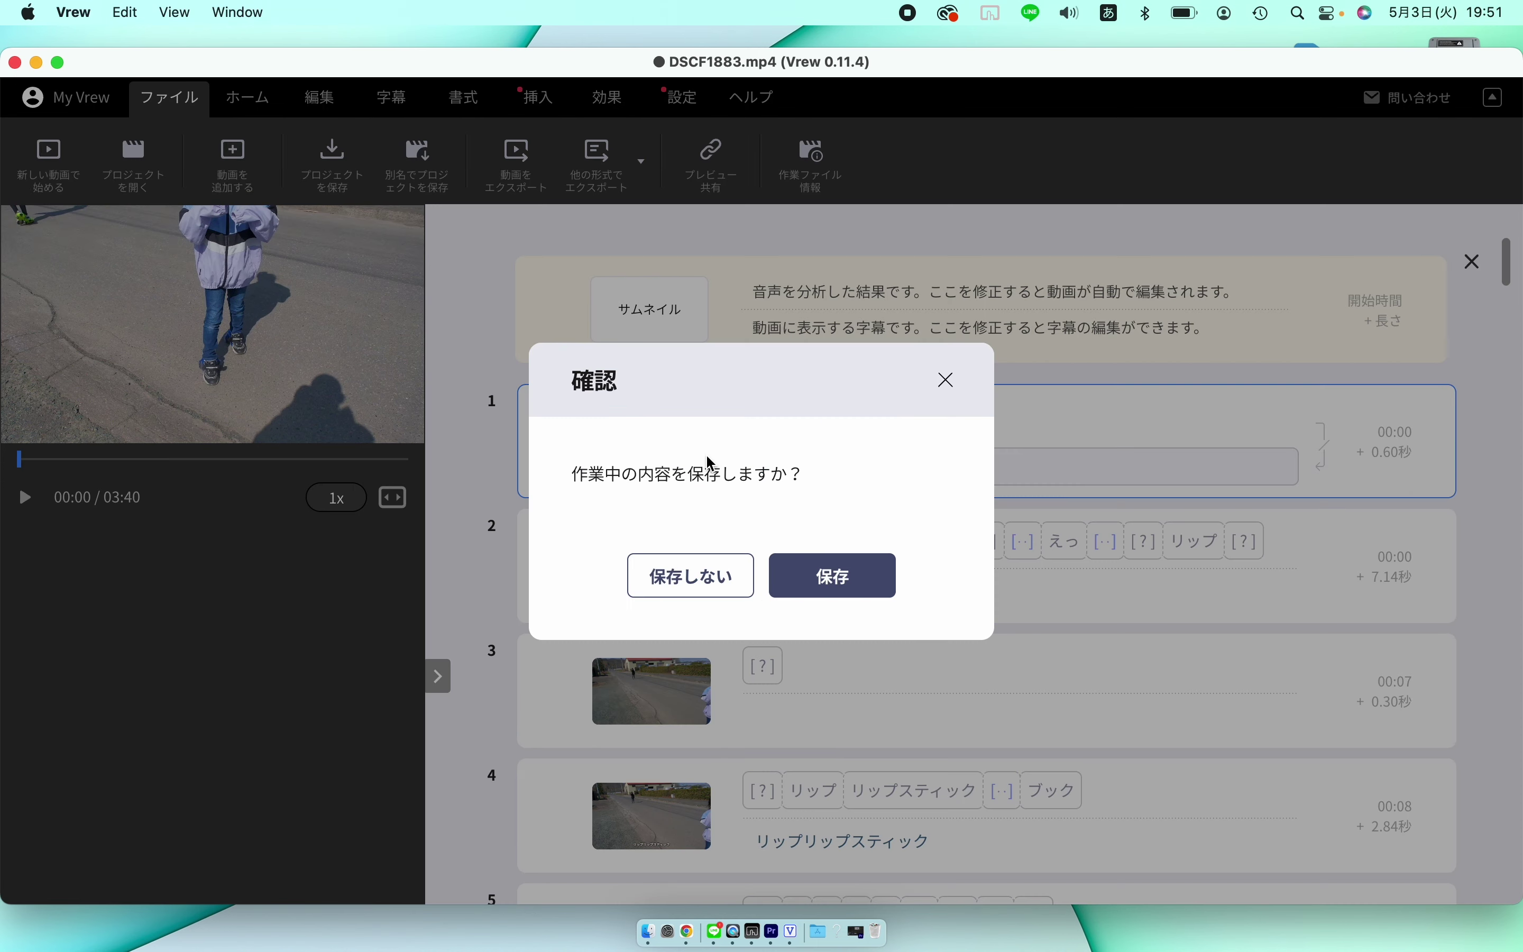
pyautogui.click(703, 578)
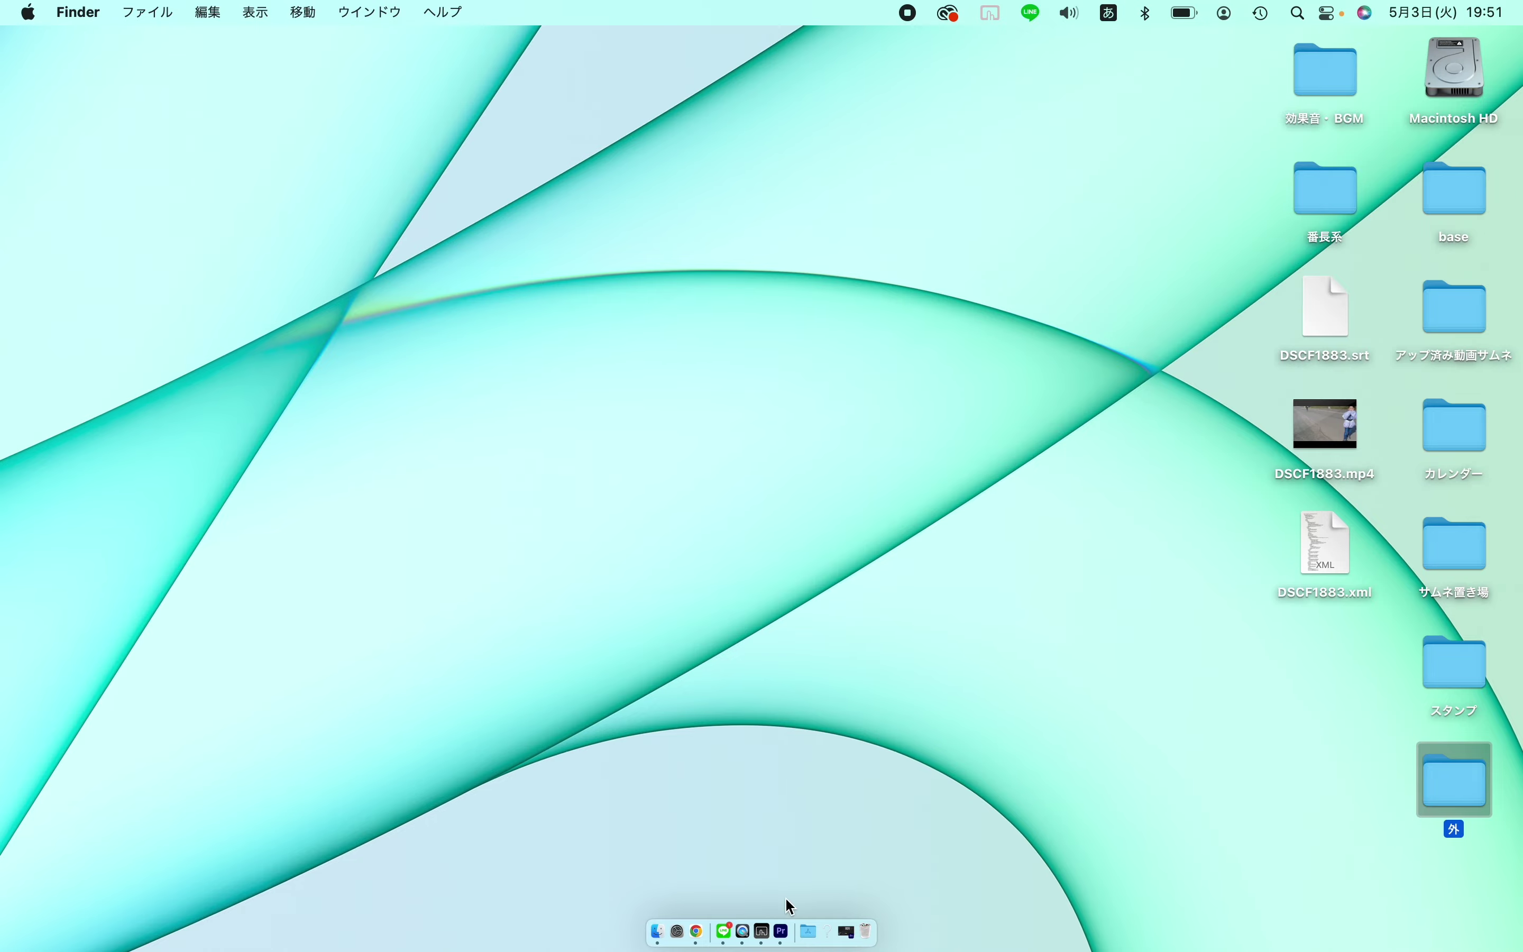
pyautogui.click(782, 935)
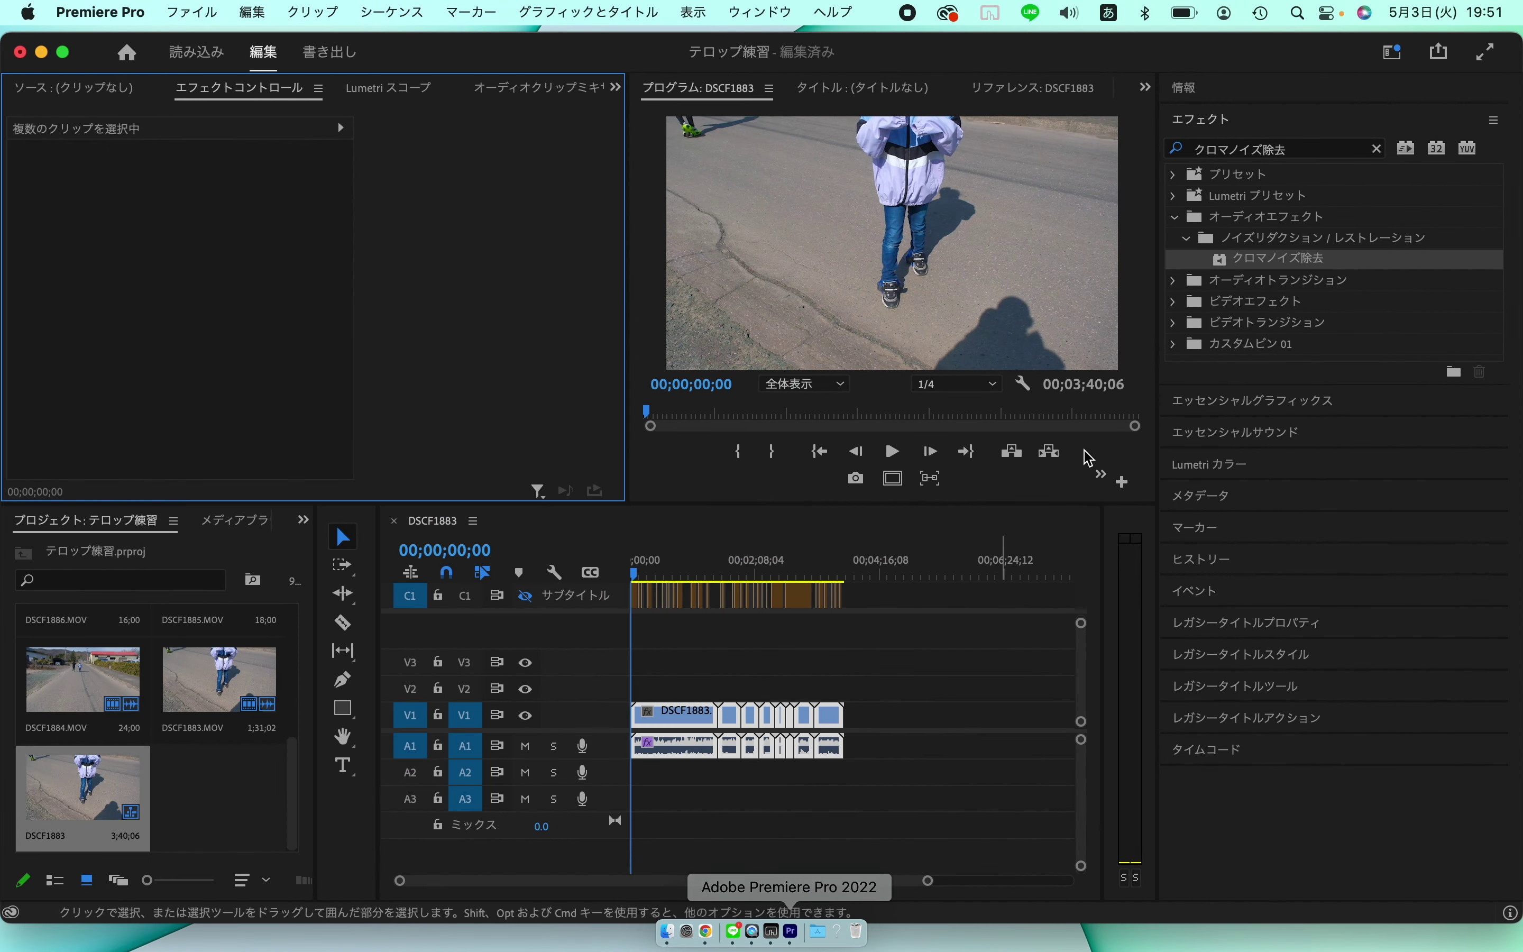
# Import DSCF1883.xml from the desktop into the project and place its sequence on the timeline after the existing clips.
pyautogui.moveTo(1304, 63); pyautogui.dragTo(1281, 145)
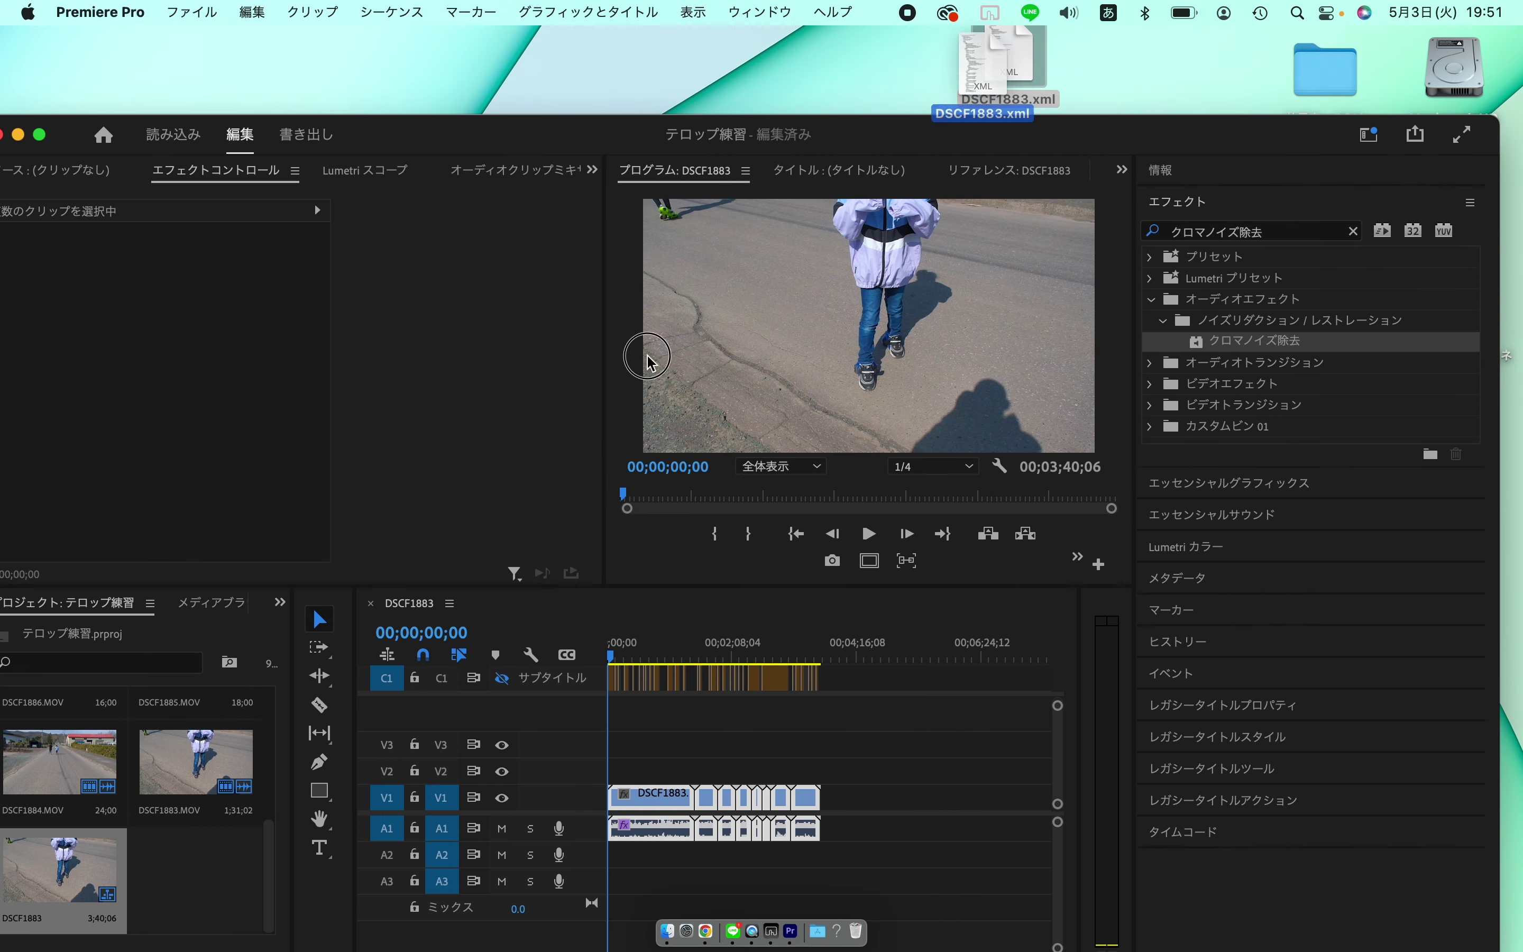
pyautogui.moveTo(1009, 63); pyautogui.dragTo(198, 895)
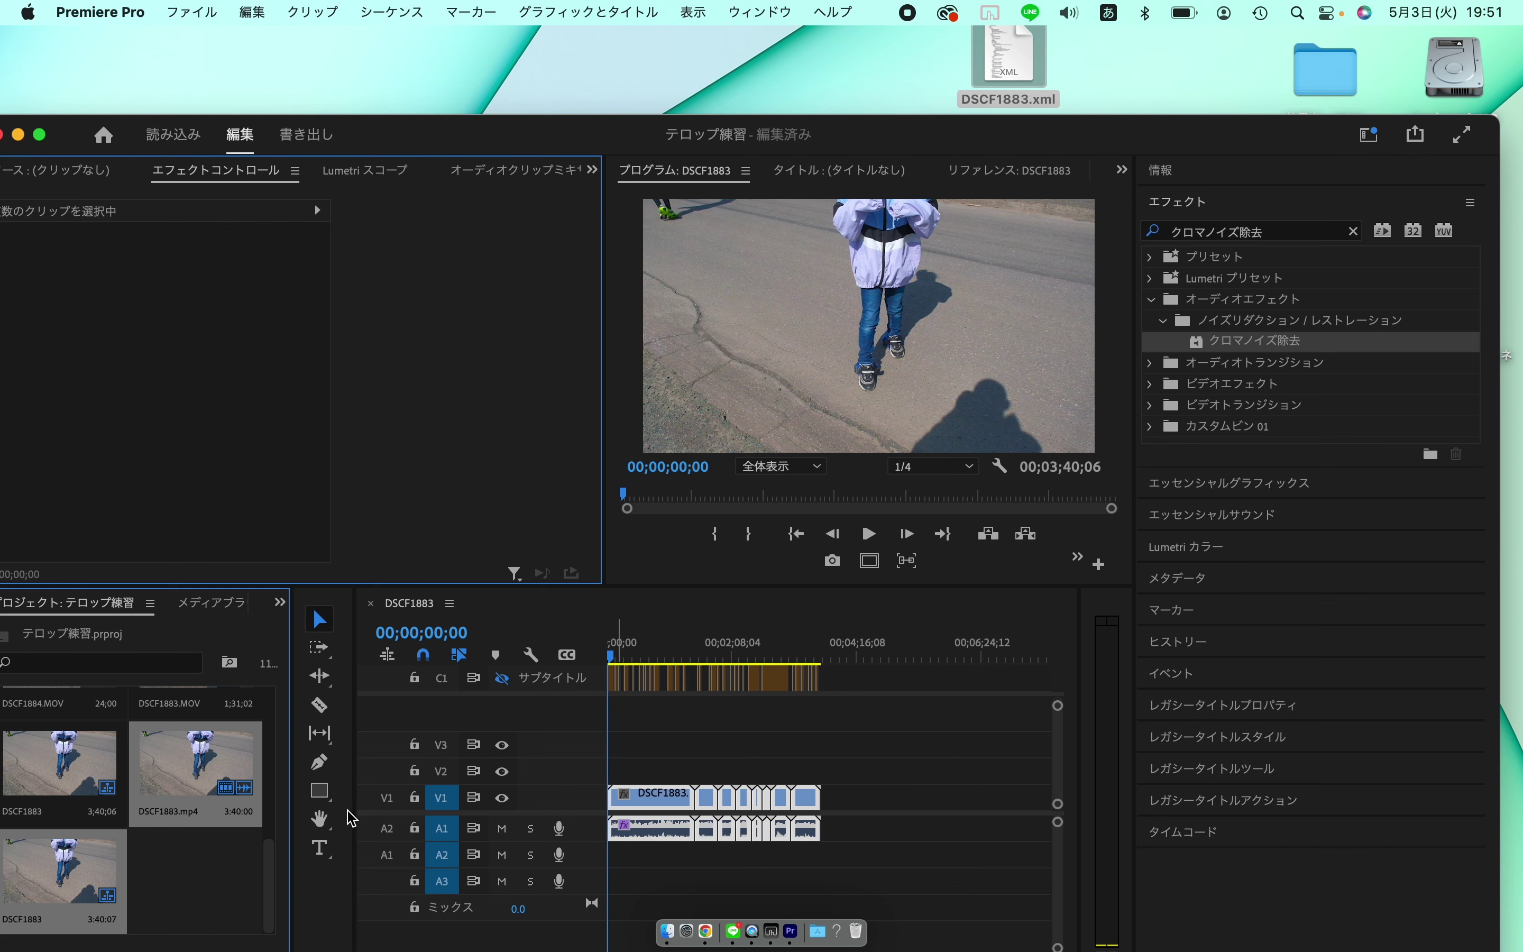
pyautogui.moveTo(88, 880); pyautogui.dragTo(856, 827)
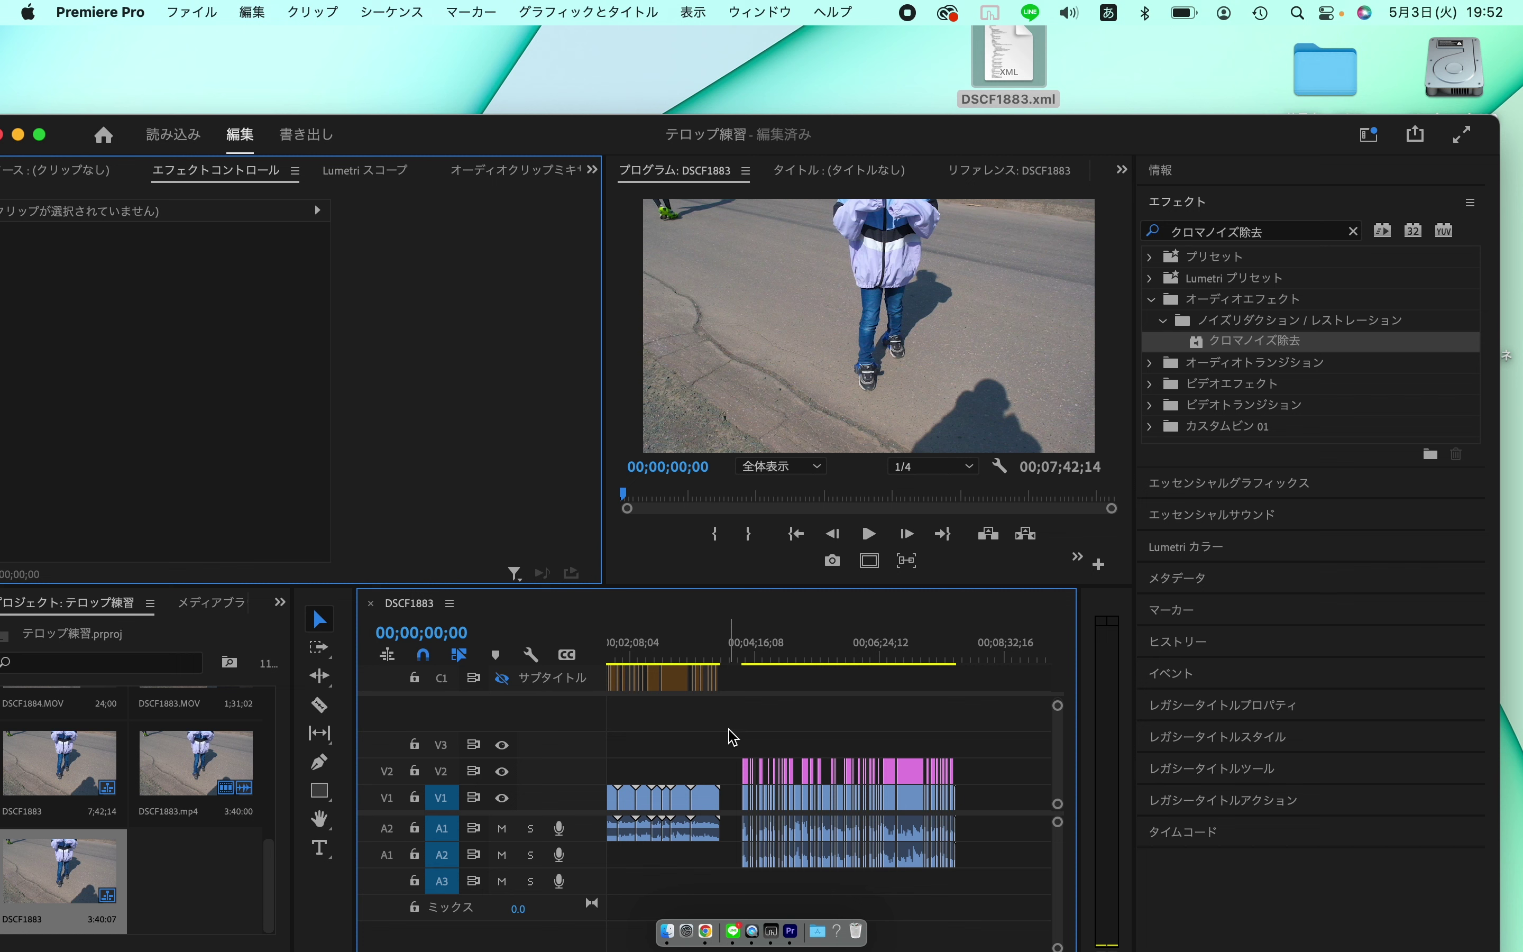
# Select and copy all of the imported text clips on track V2.
pyautogui.moveTo(729, 729); pyautogui.dragTo(969, 767)
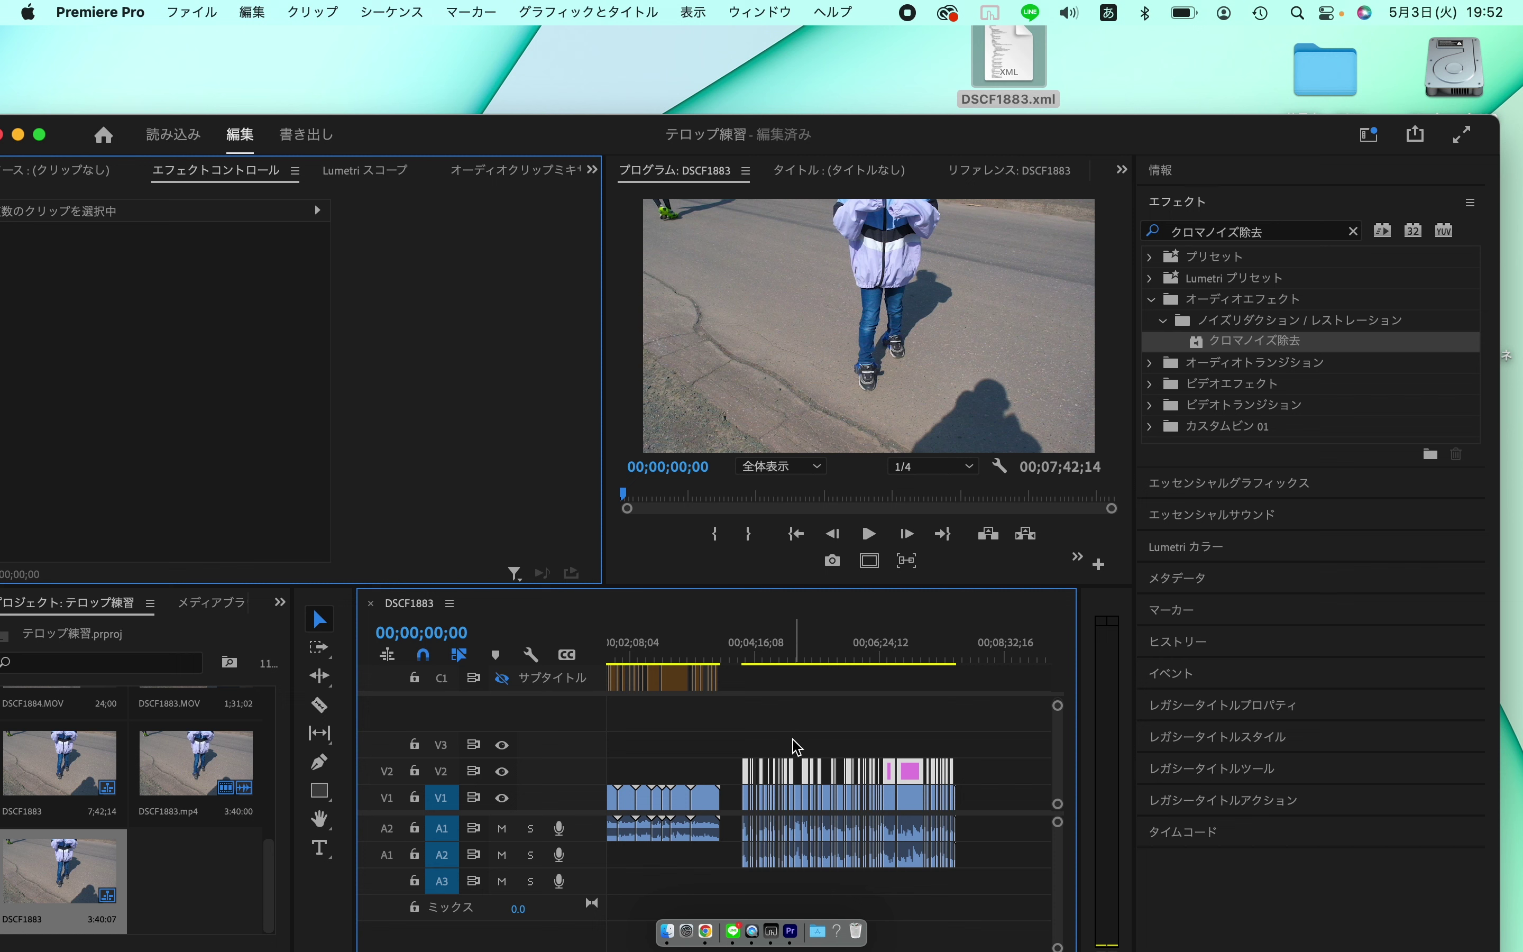
pyautogui.scroll(2, 794, 746)
pyautogui.scroll(3, 762, 745)
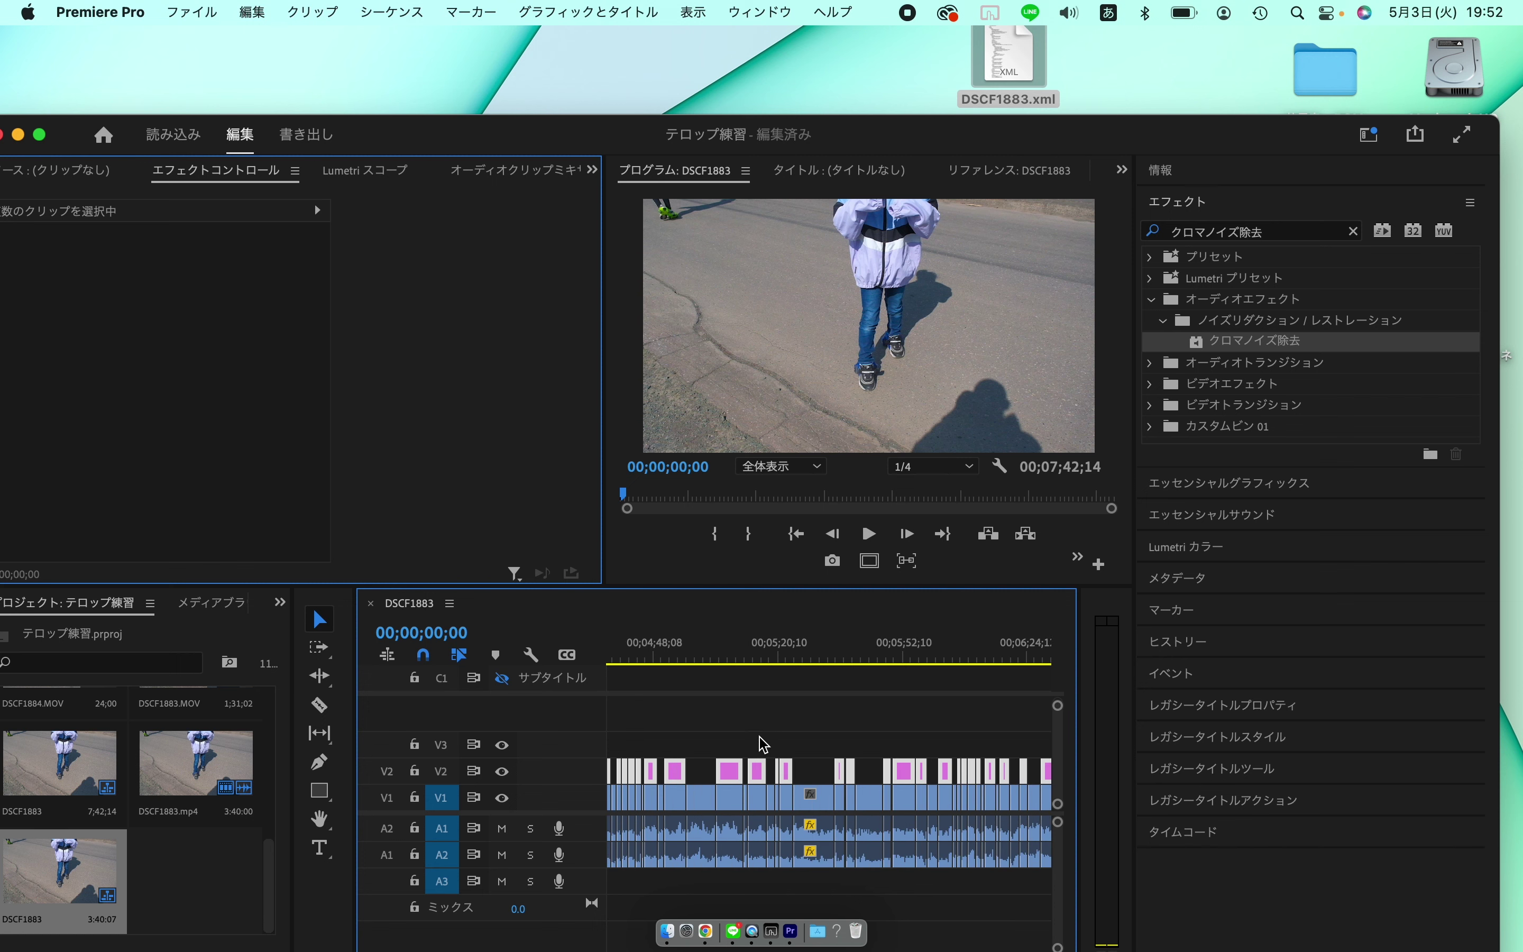
pyautogui.scroll(2, 762, 744)
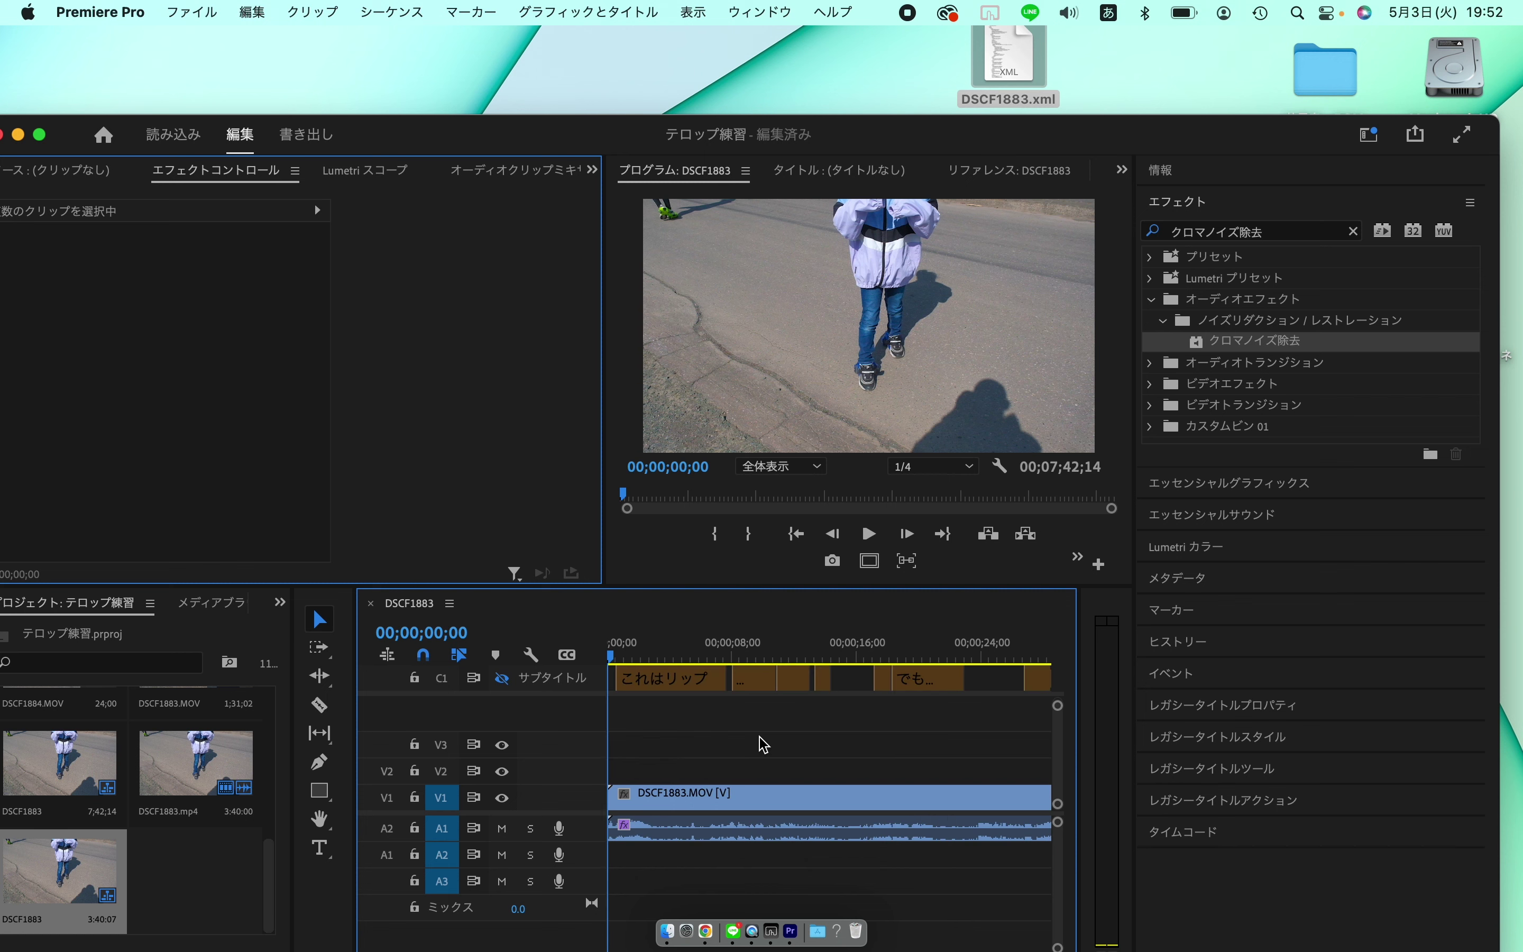
# Target caption track C1 and move the playhead to the start of the first caption at 00;00;00;18.
pyautogui.click(441, 678)
pyautogui.press('Down')
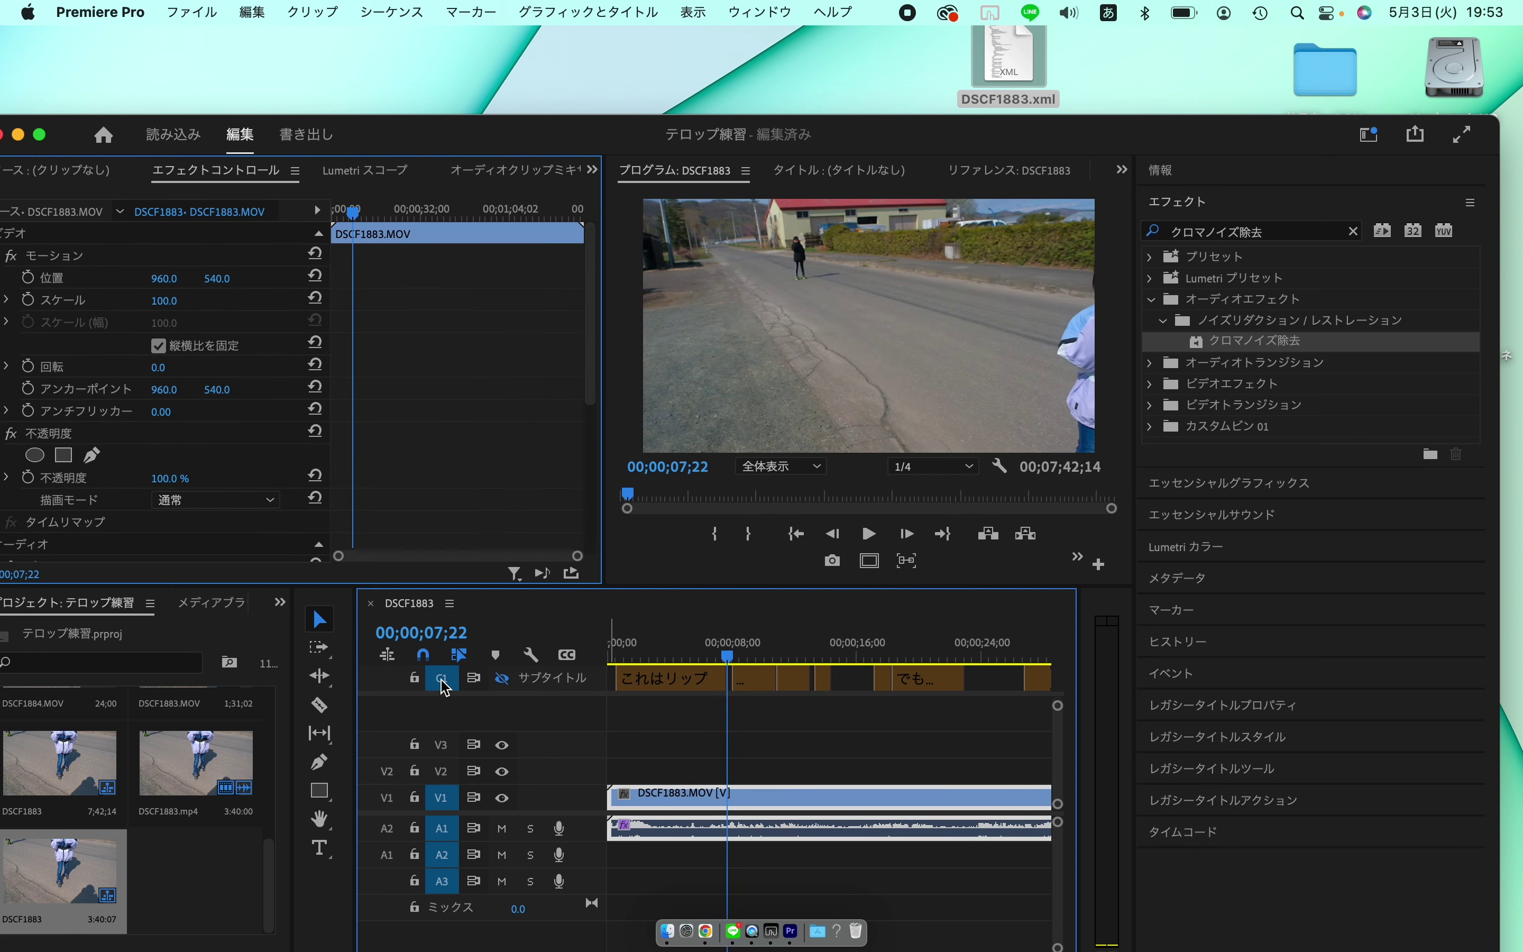
pyautogui.press('Up')
pyautogui.press('space')
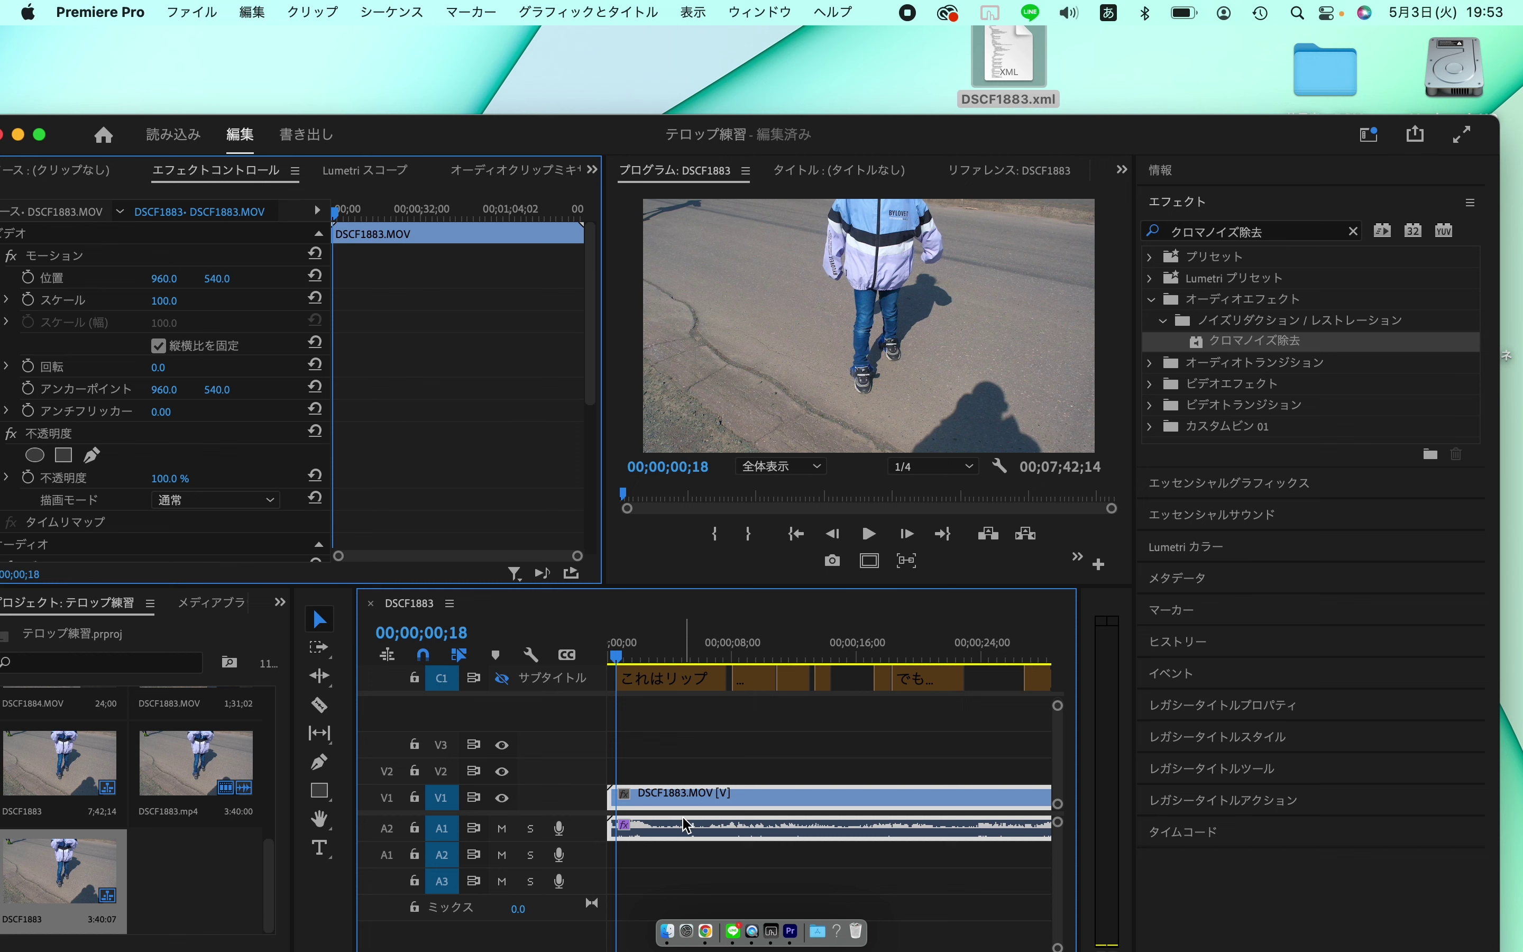
# Try to paste the copied text clips at the first caption's start with track V1 targeted.
pyautogui.press('End')
pyautogui.press('Up')
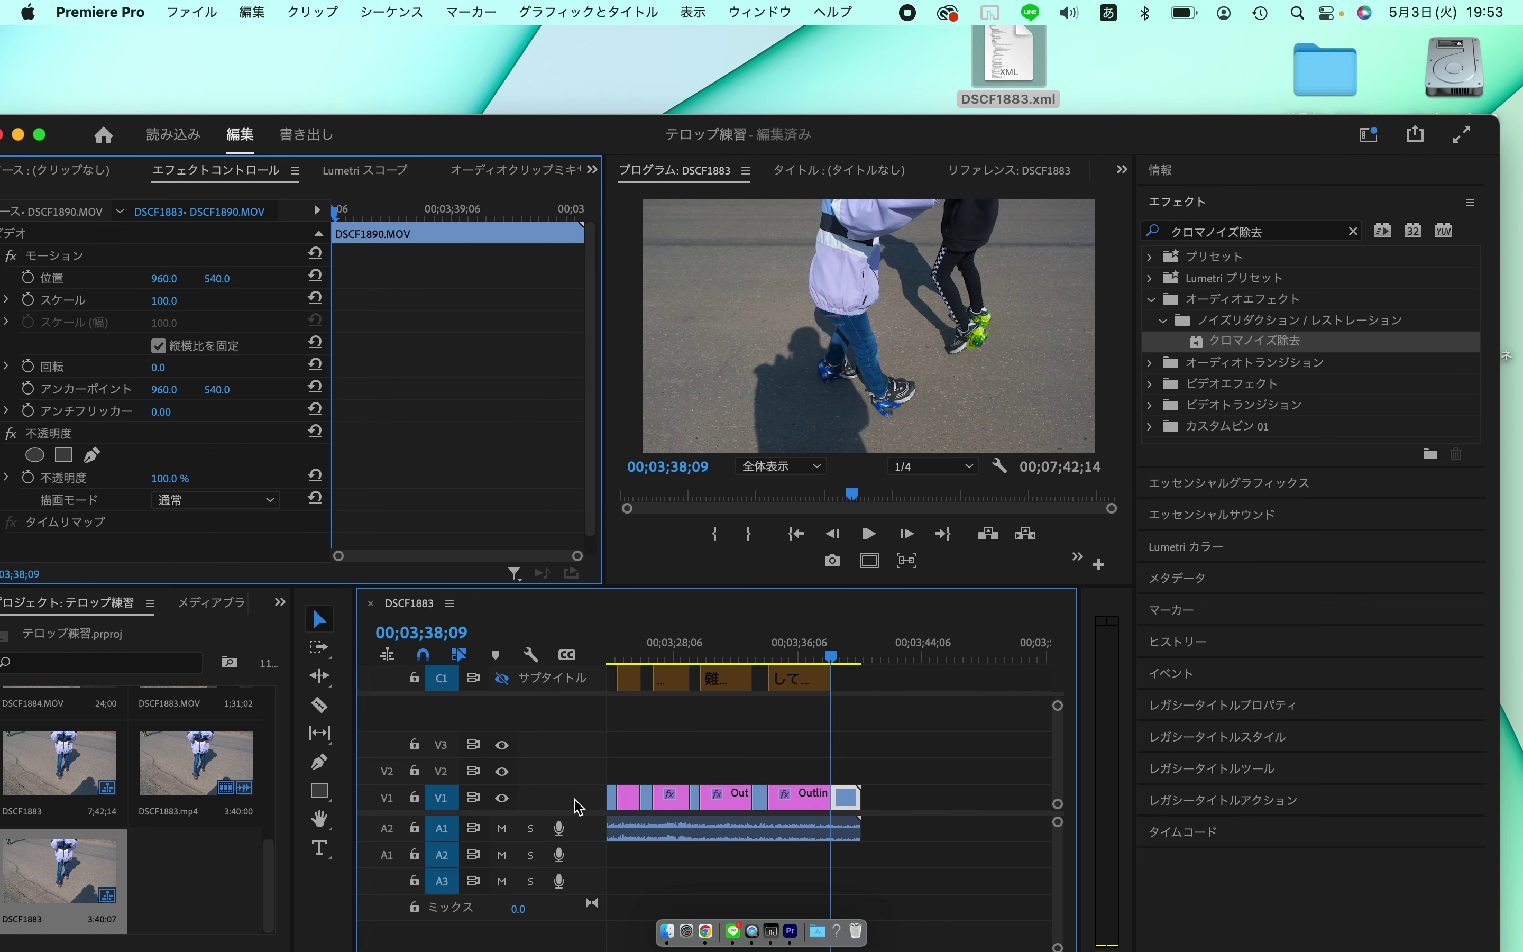
pyautogui.press('Home')
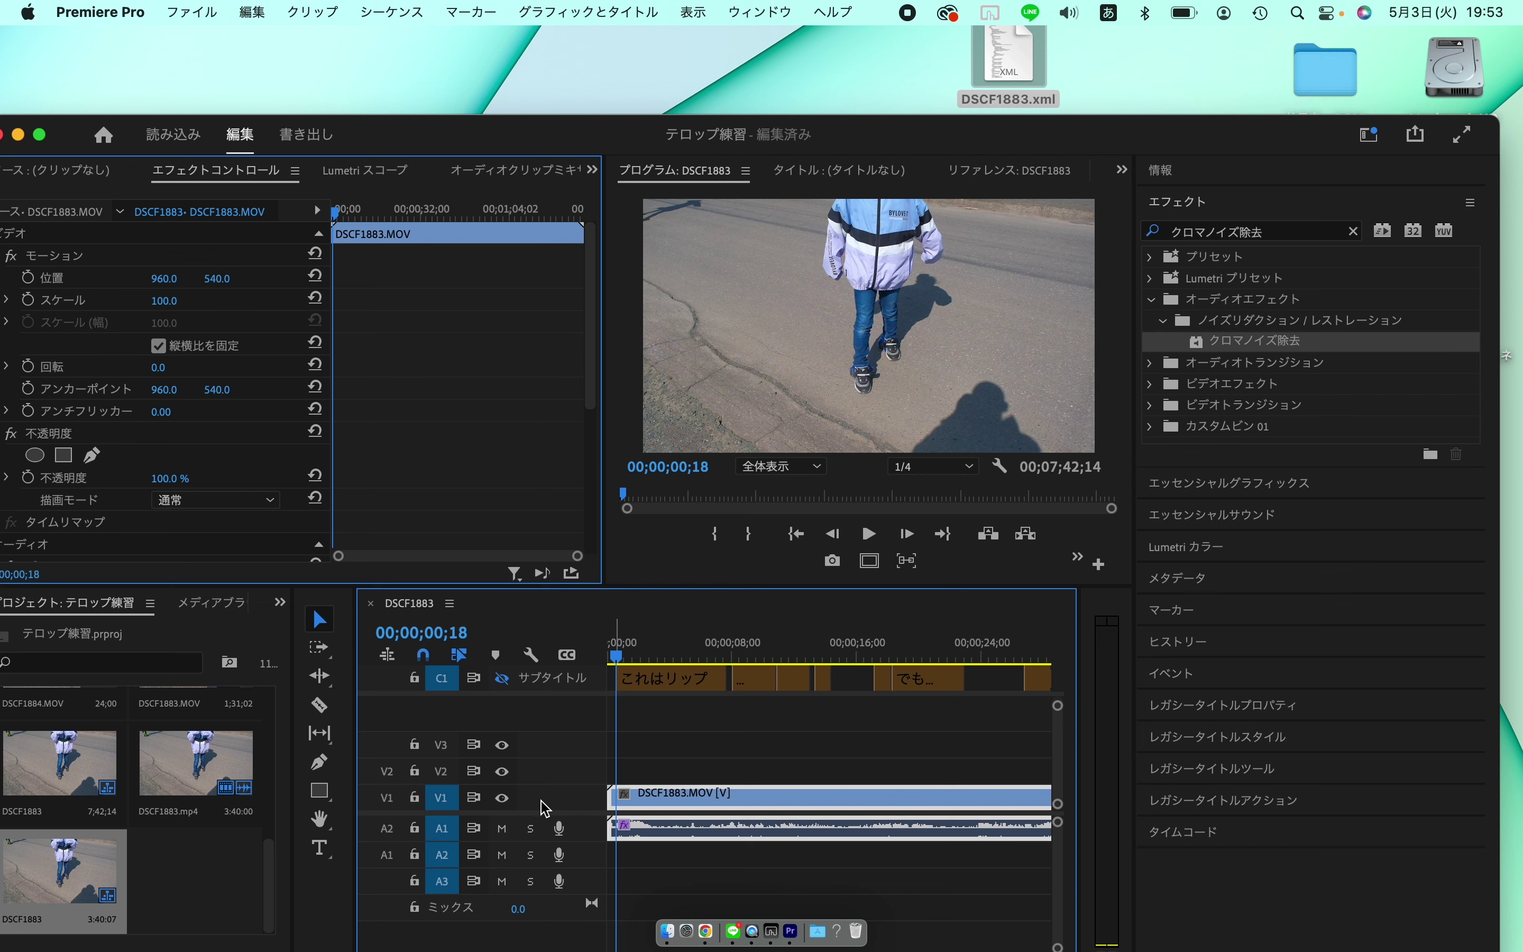
# Switch the video track target from V1 to V2 and paste the copied text clips at 00;00;00;18.
pyautogui.click(443, 801)
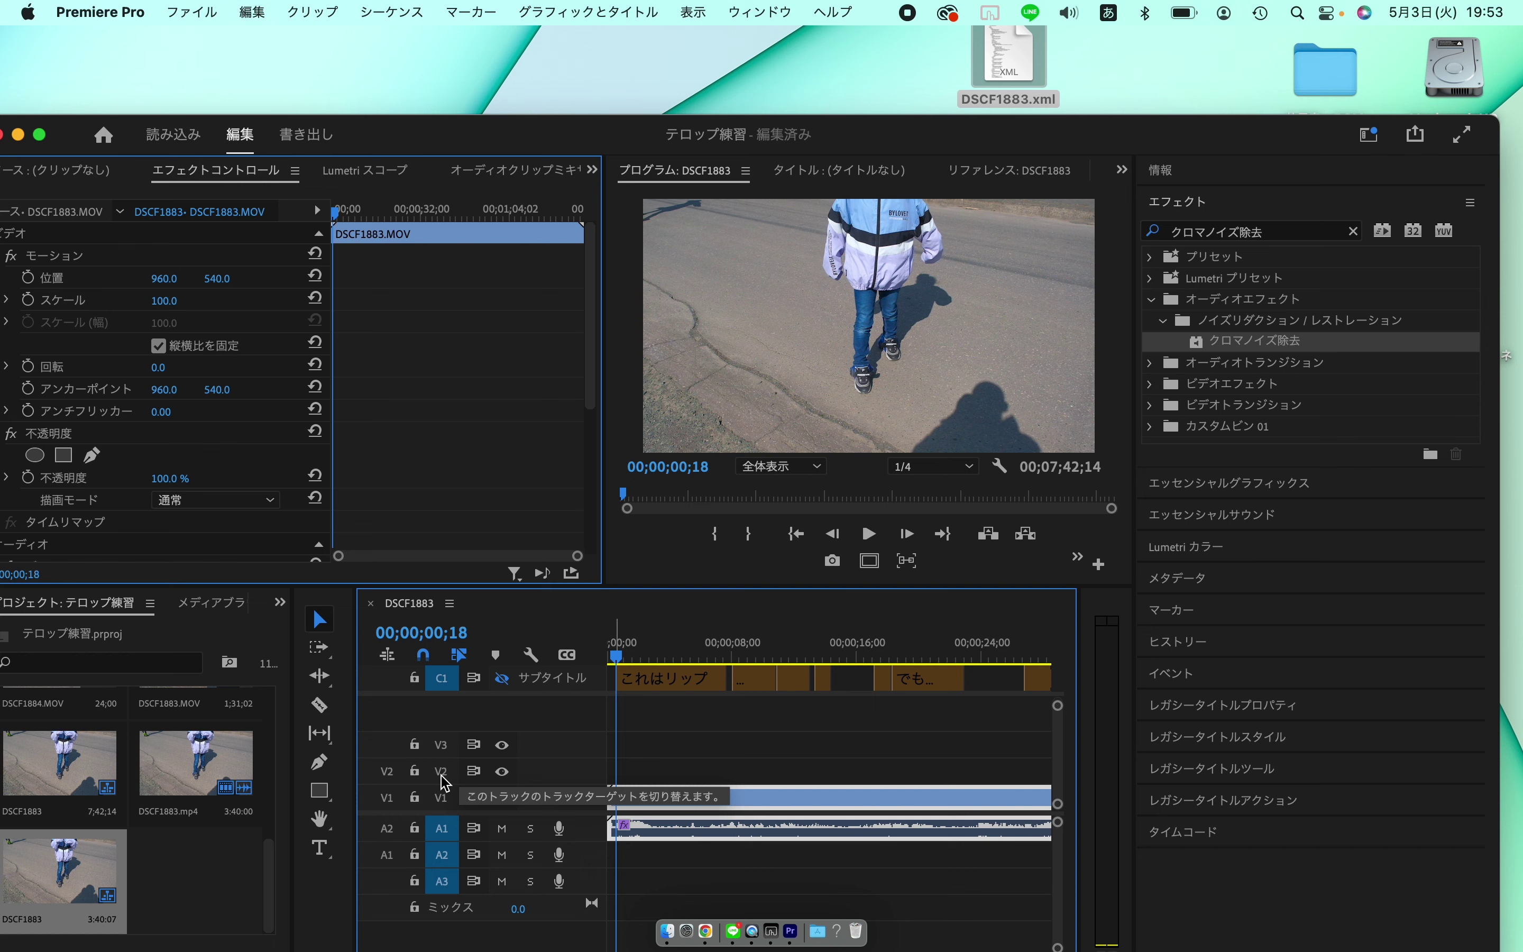
pyautogui.click(444, 780)
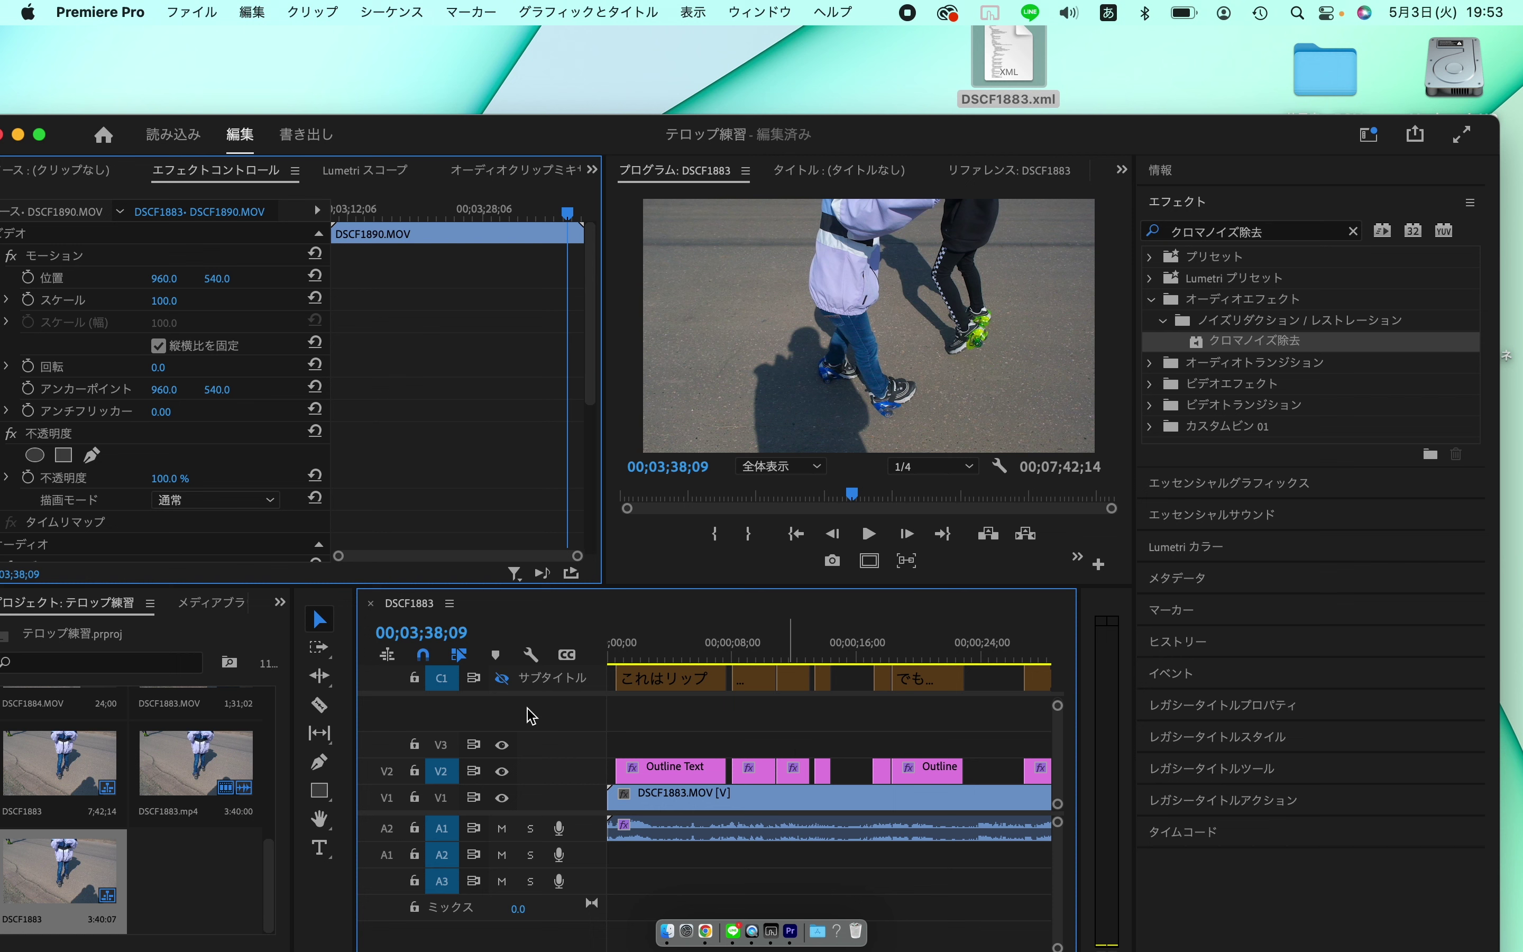
# Turn the output of caption track C1 back on and preview the sequence from about 00;00;02;11, inside the first caption.
pyautogui.click(503, 677)
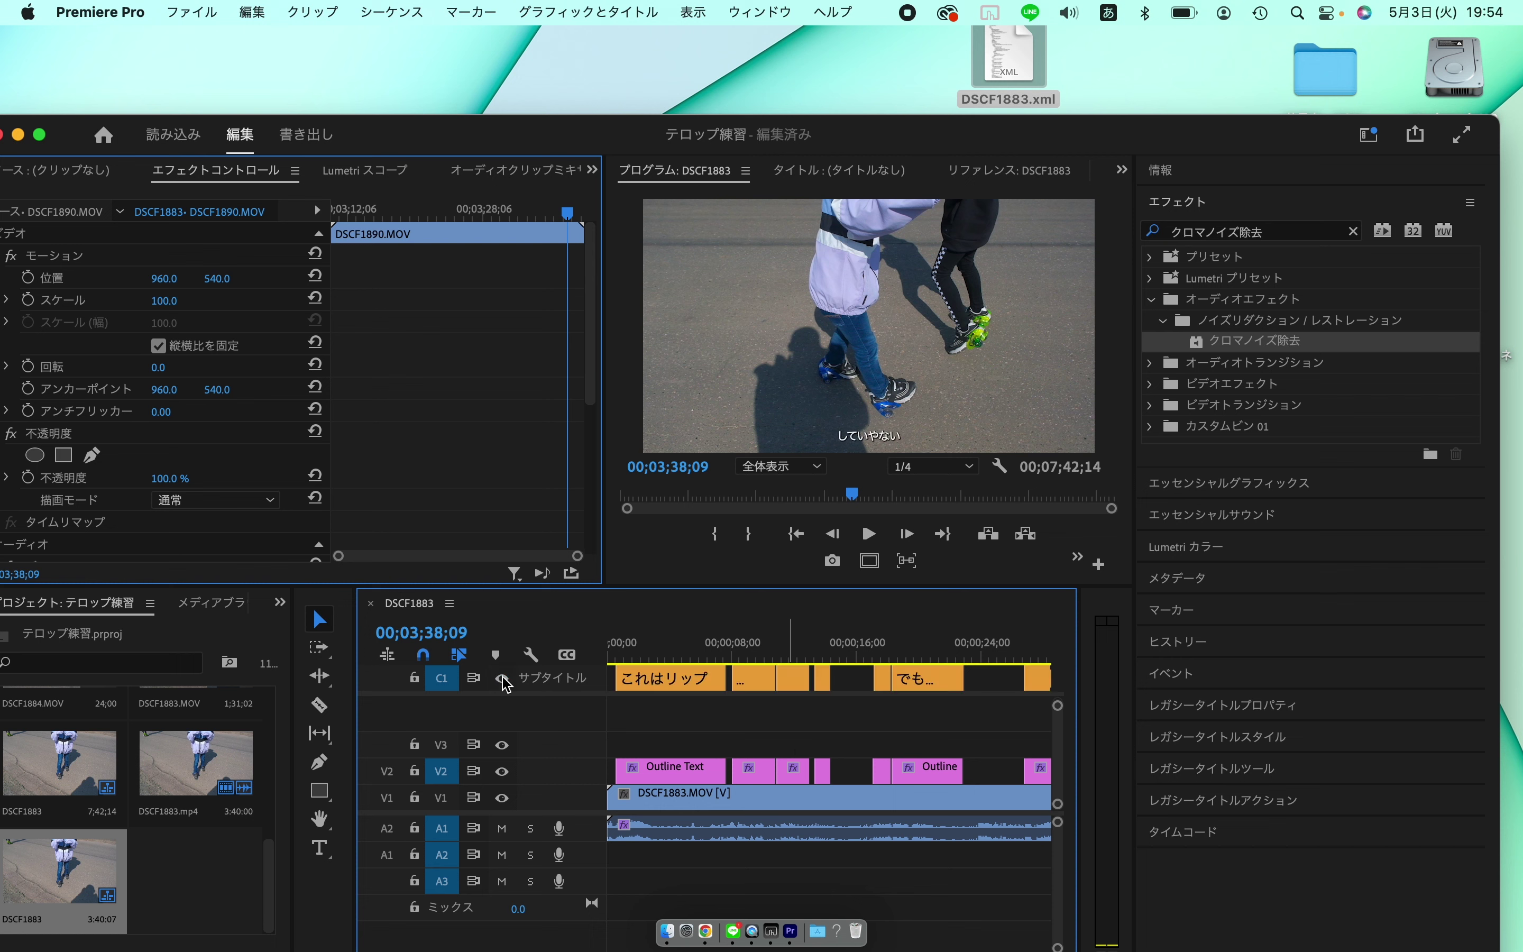
pyautogui.moveTo(662, 658)
pyautogui.mouseDown()
pyautogui.moveTo(684, 658)
pyautogui.moveTo(643, 657)
pyautogui.mouseUp()
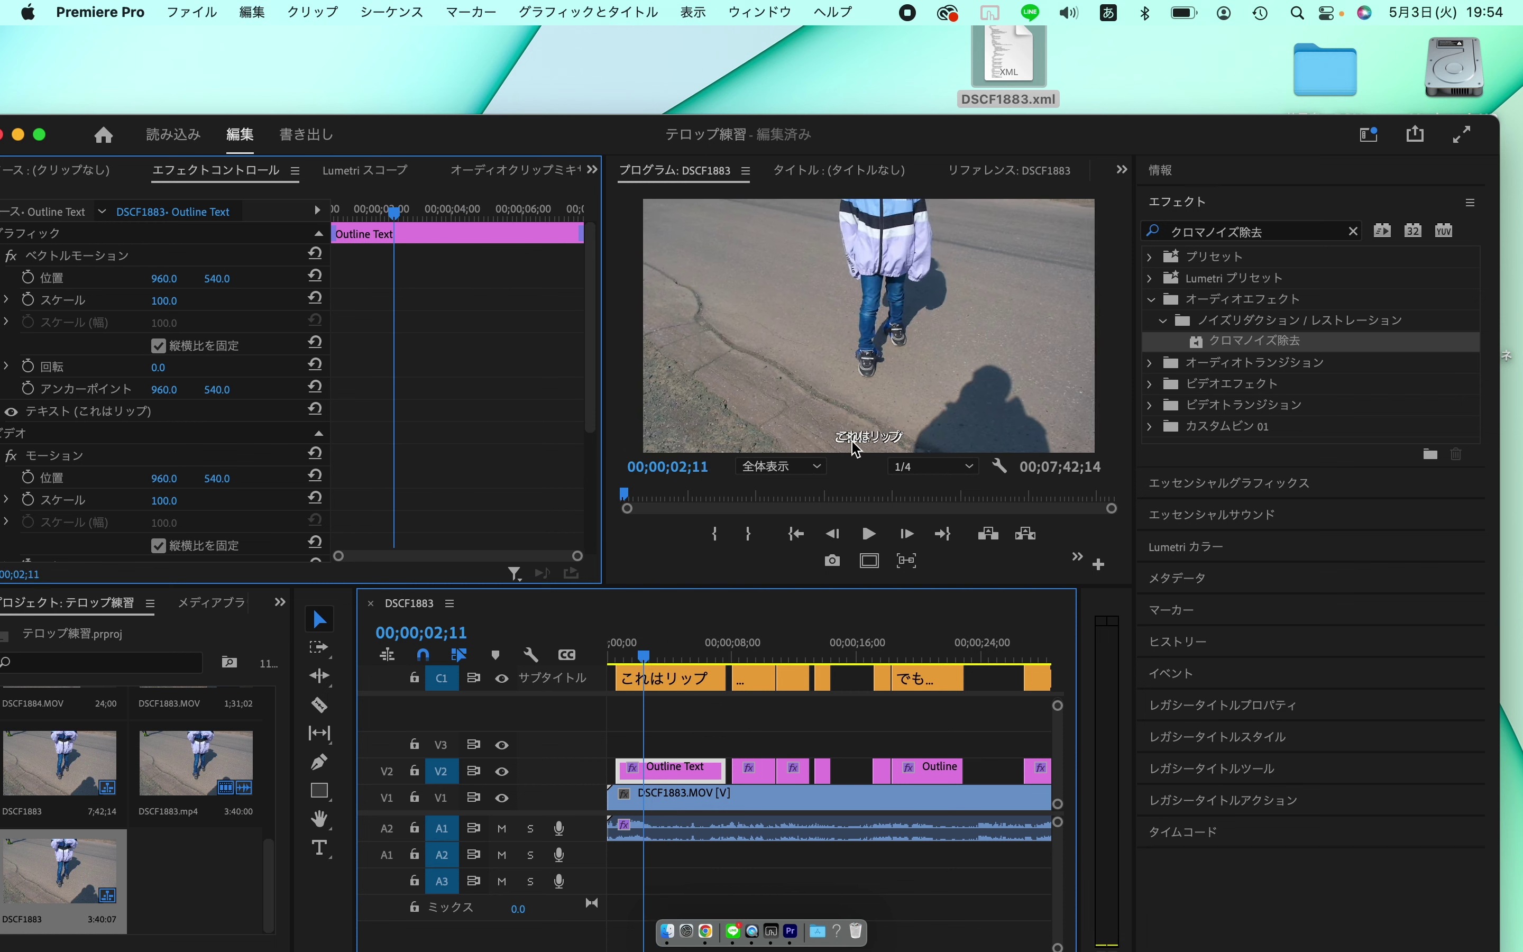
pyautogui.click(1003, 169)
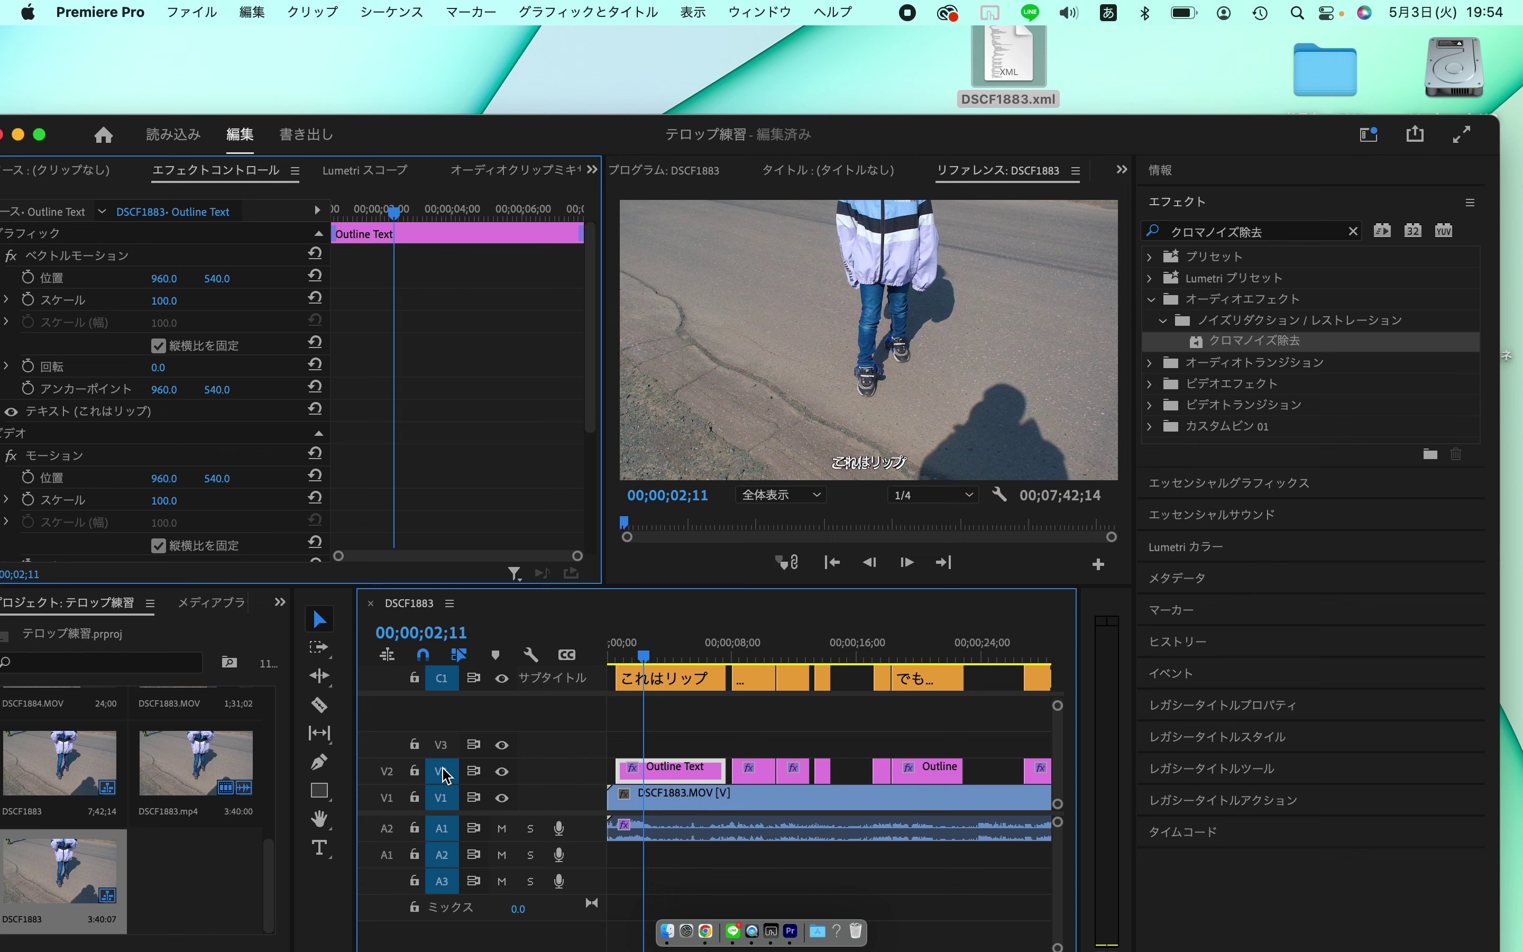
pyautogui.press('space')
pyautogui.press('space')
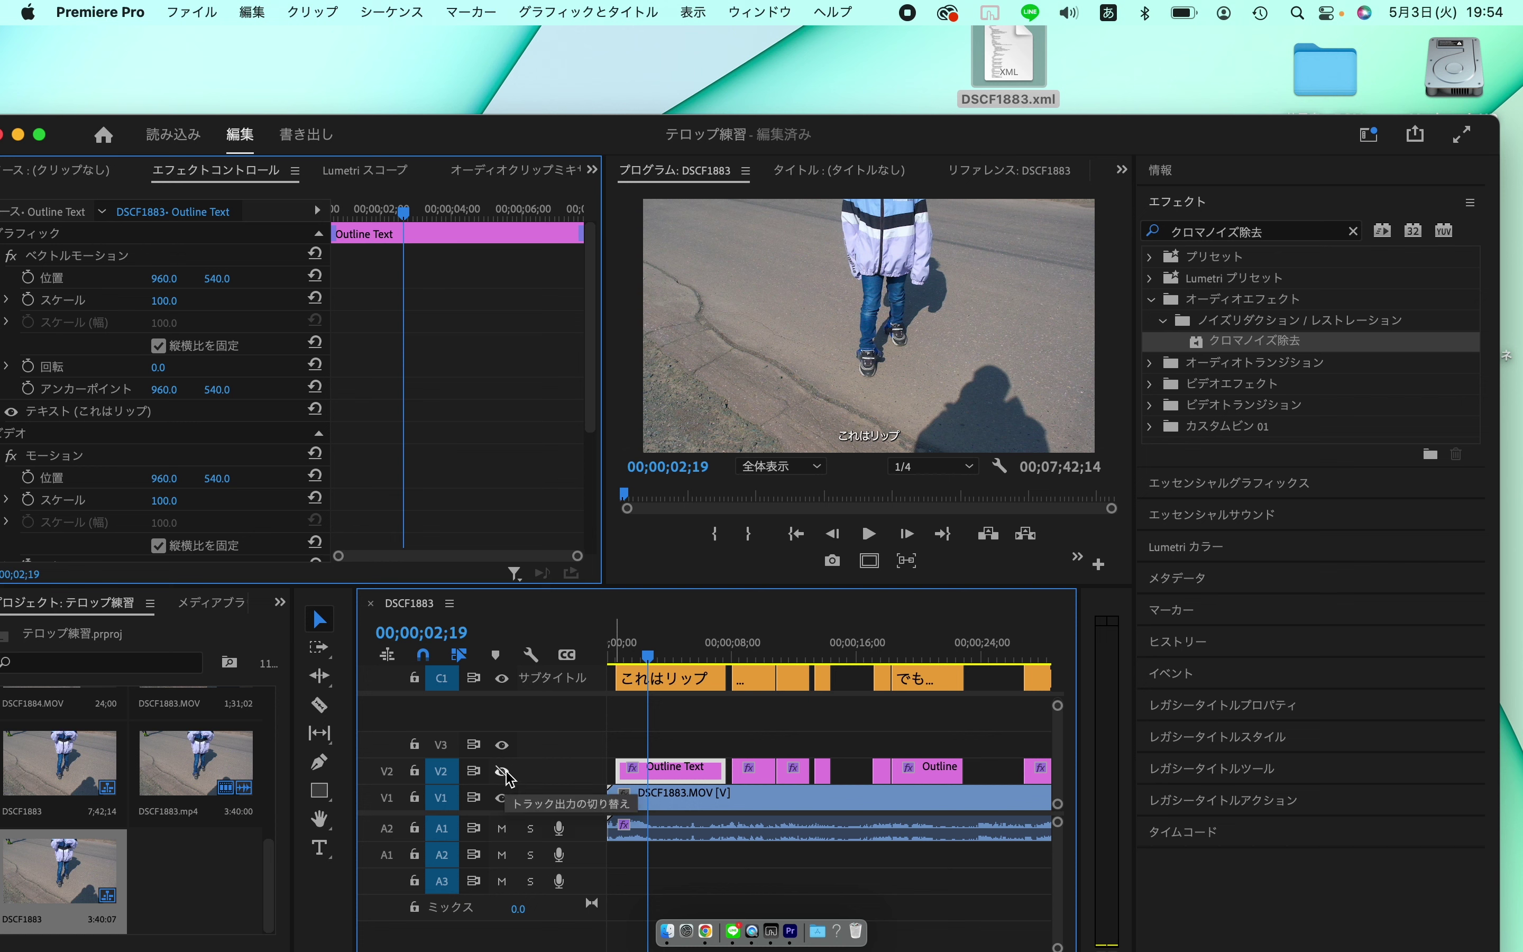
# Toggle the output of text track V2 and caption track C1 in turn to compare the overlapping texts.
pyautogui.click(503, 772)
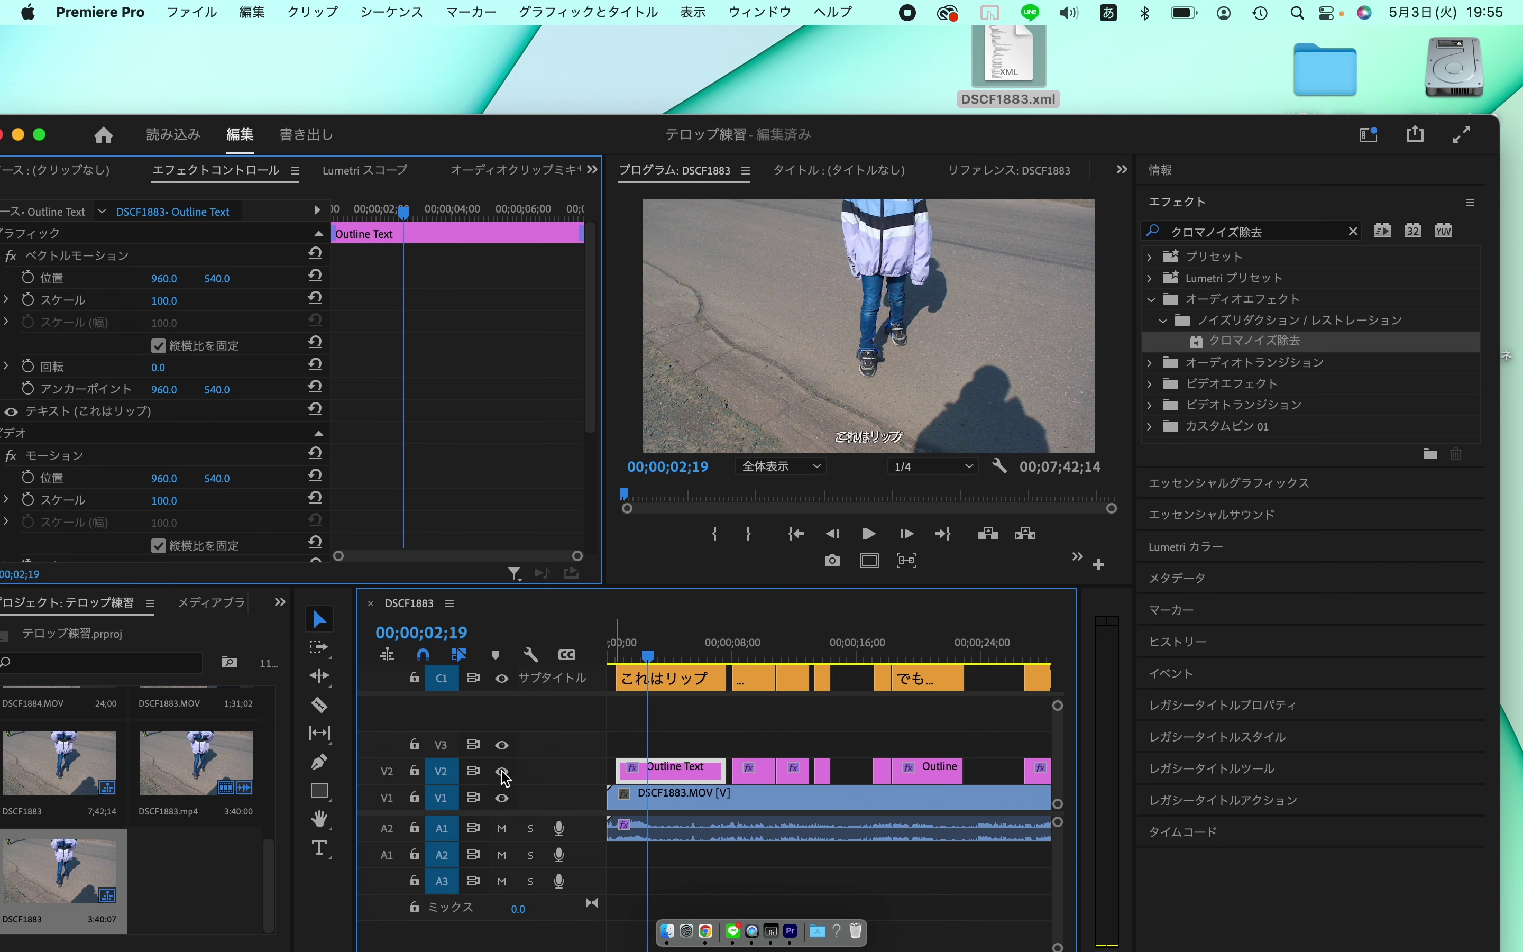
pyautogui.click(502, 678)
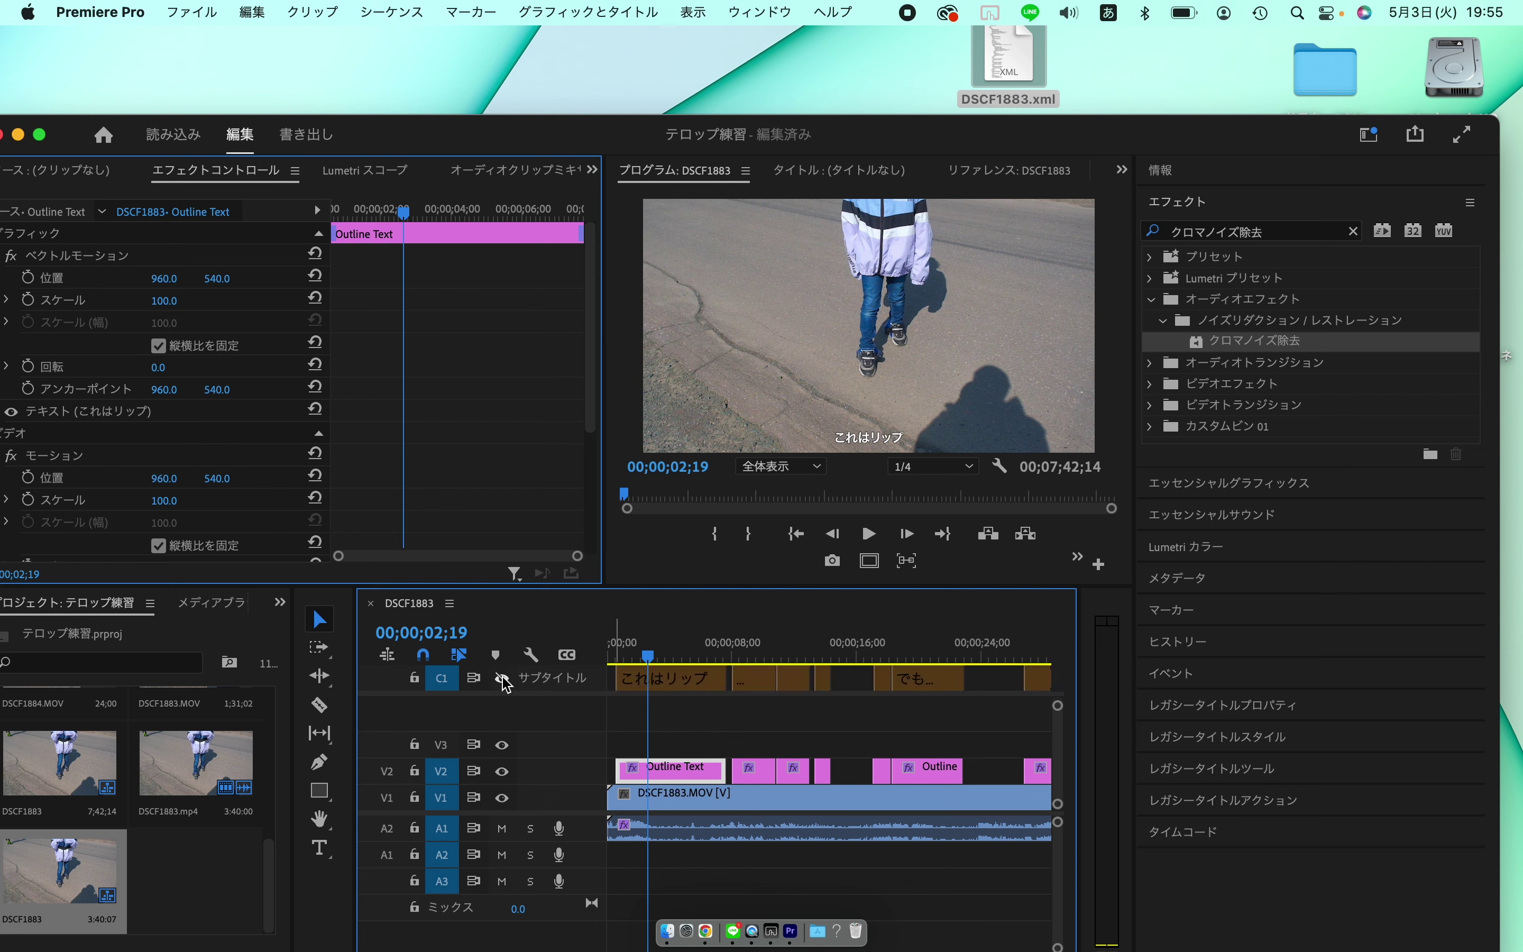
pyautogui.click(502, 678)
pyautogui.click(503, 678)
pyautogui.click(503, 678)
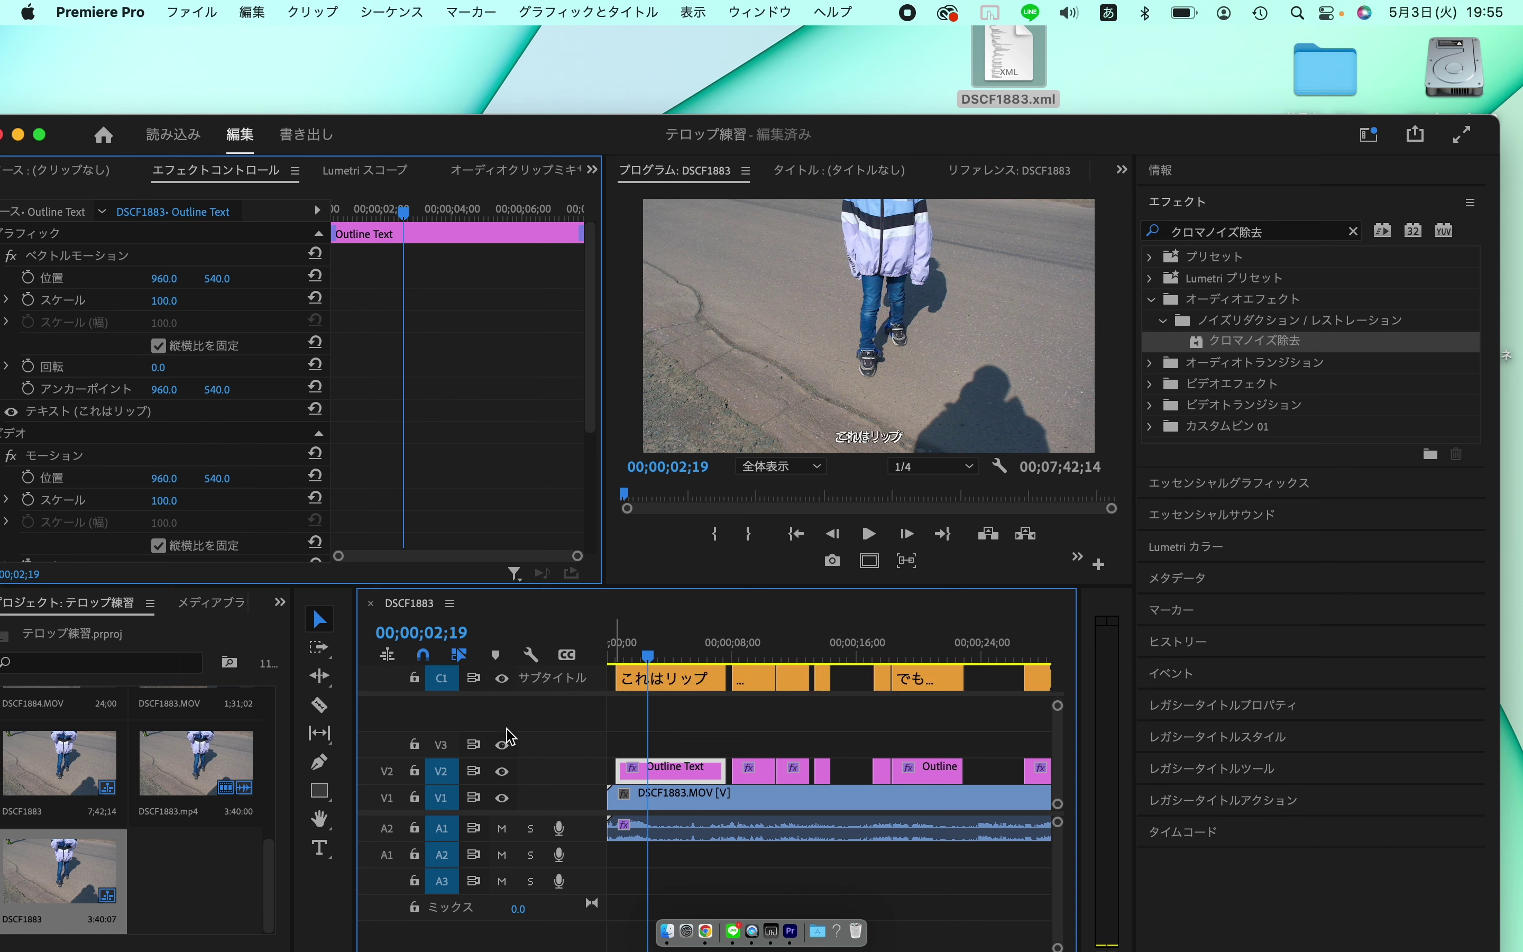
pyautogui.click(501, 770)
pyautogui.click(501, 770)
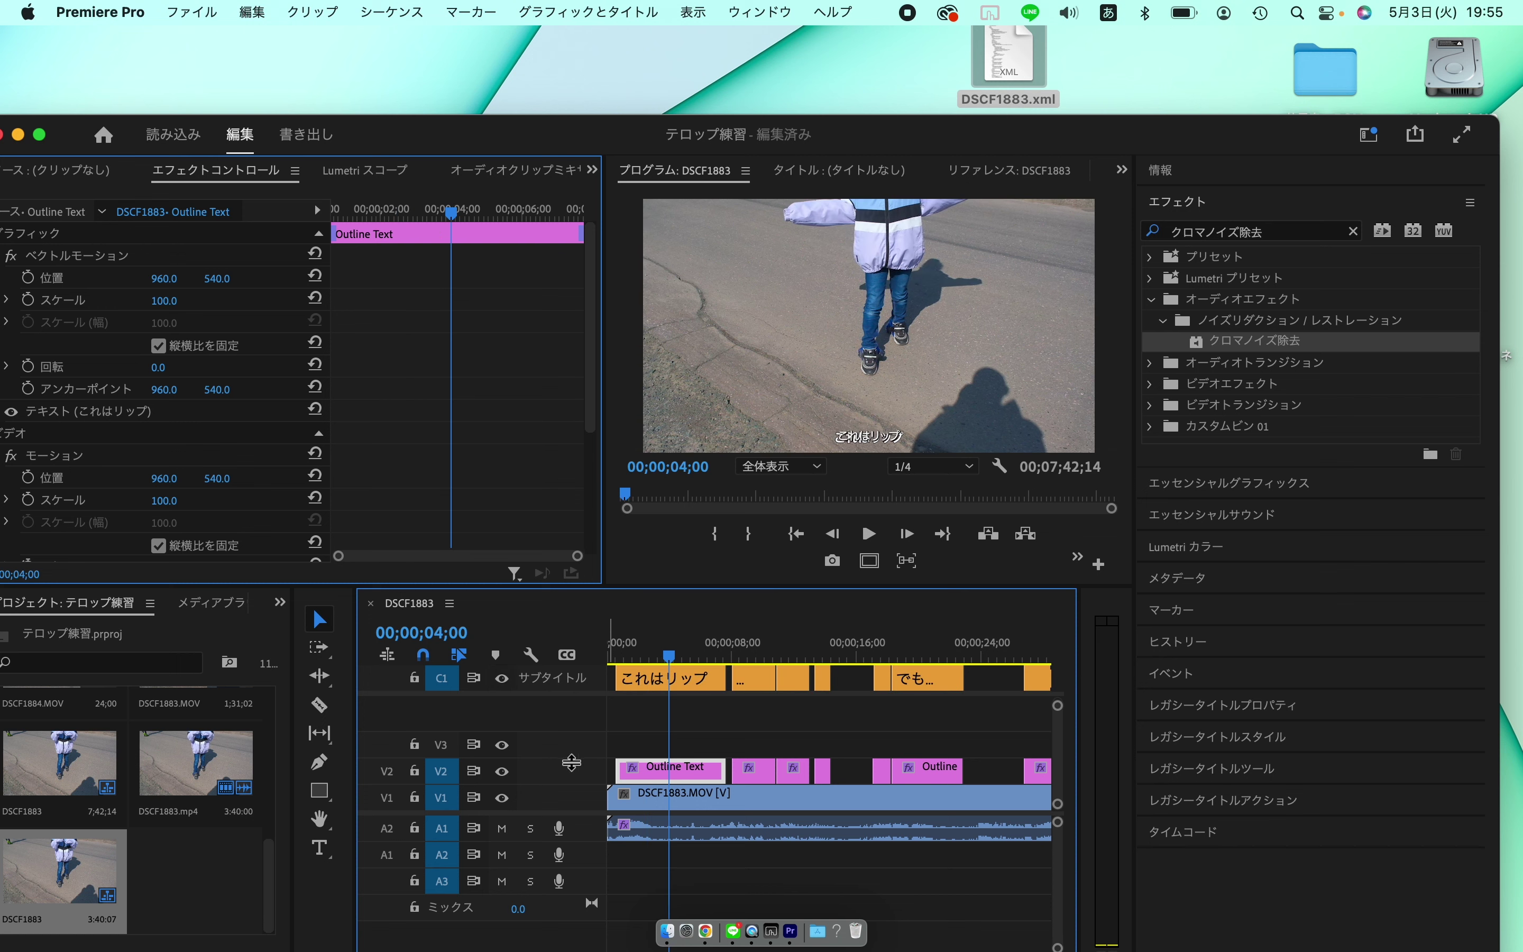
# Hide track V2 and set the first caption's font to 凸版文久見出し明朝 Extrabold at size 138.
pyautogui.click(503, 772)
pyautogui.click(655, 685)
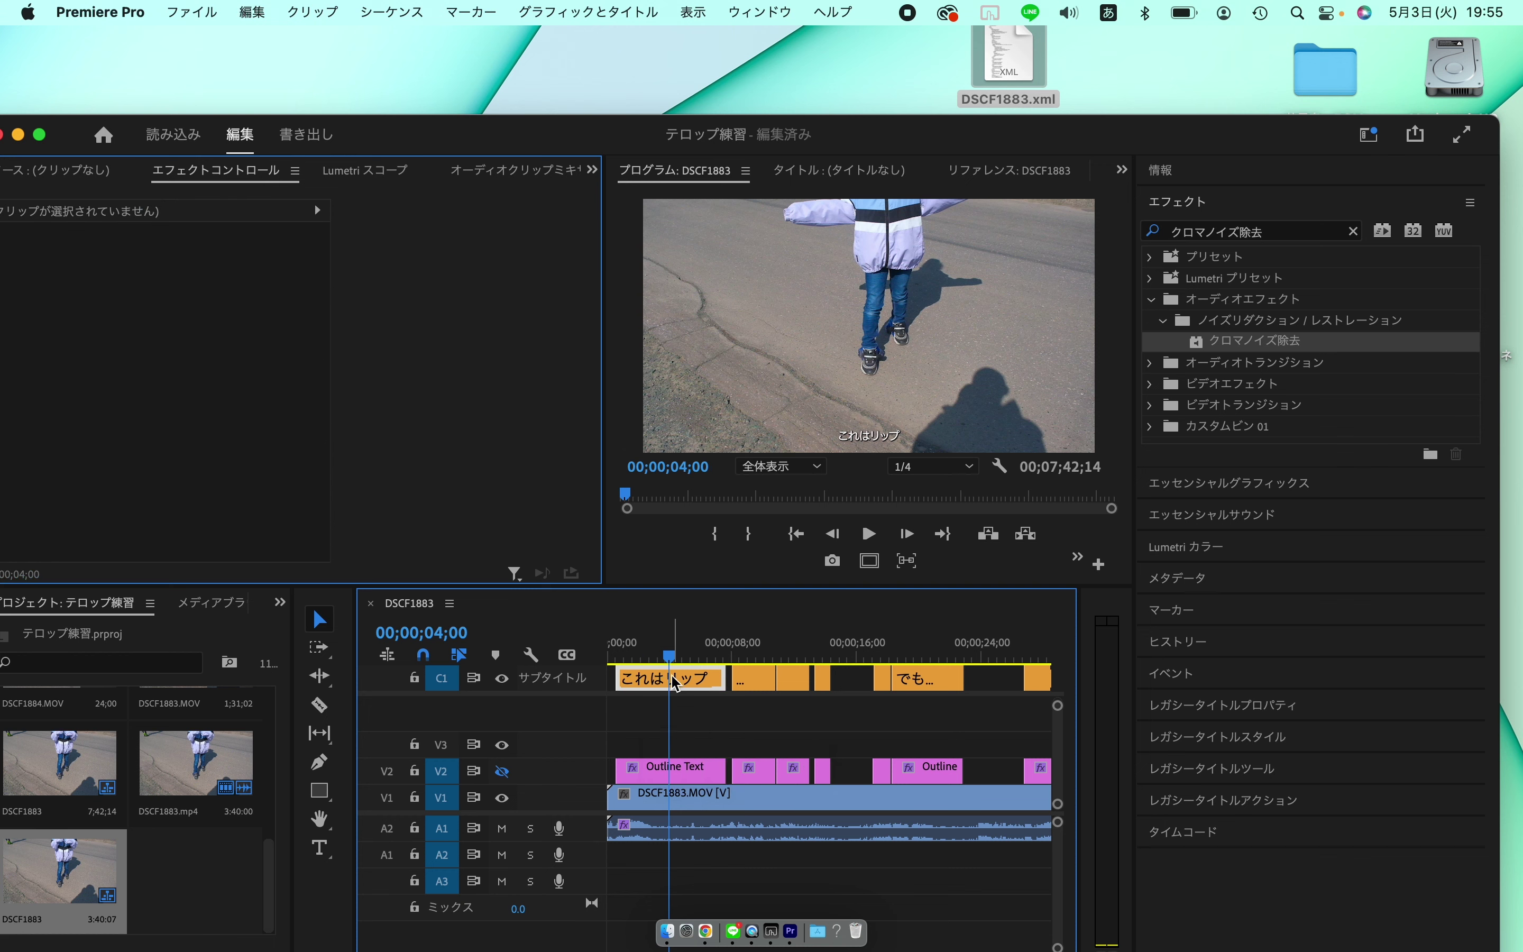
pyautogui.click(1258, 485)
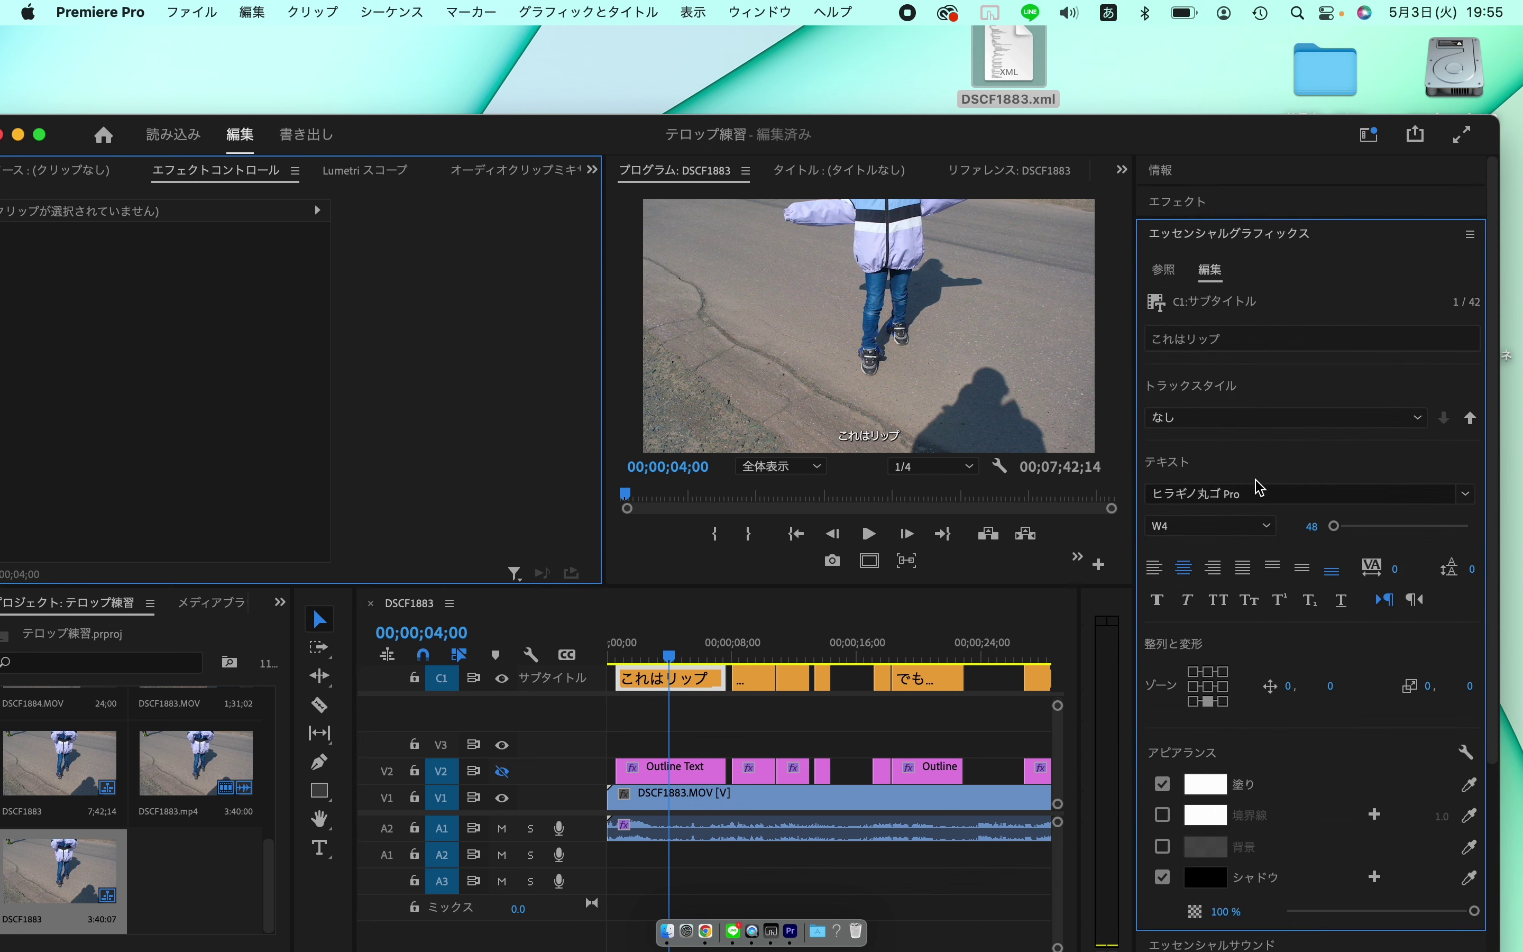
pyautogui.click(1307, 528)
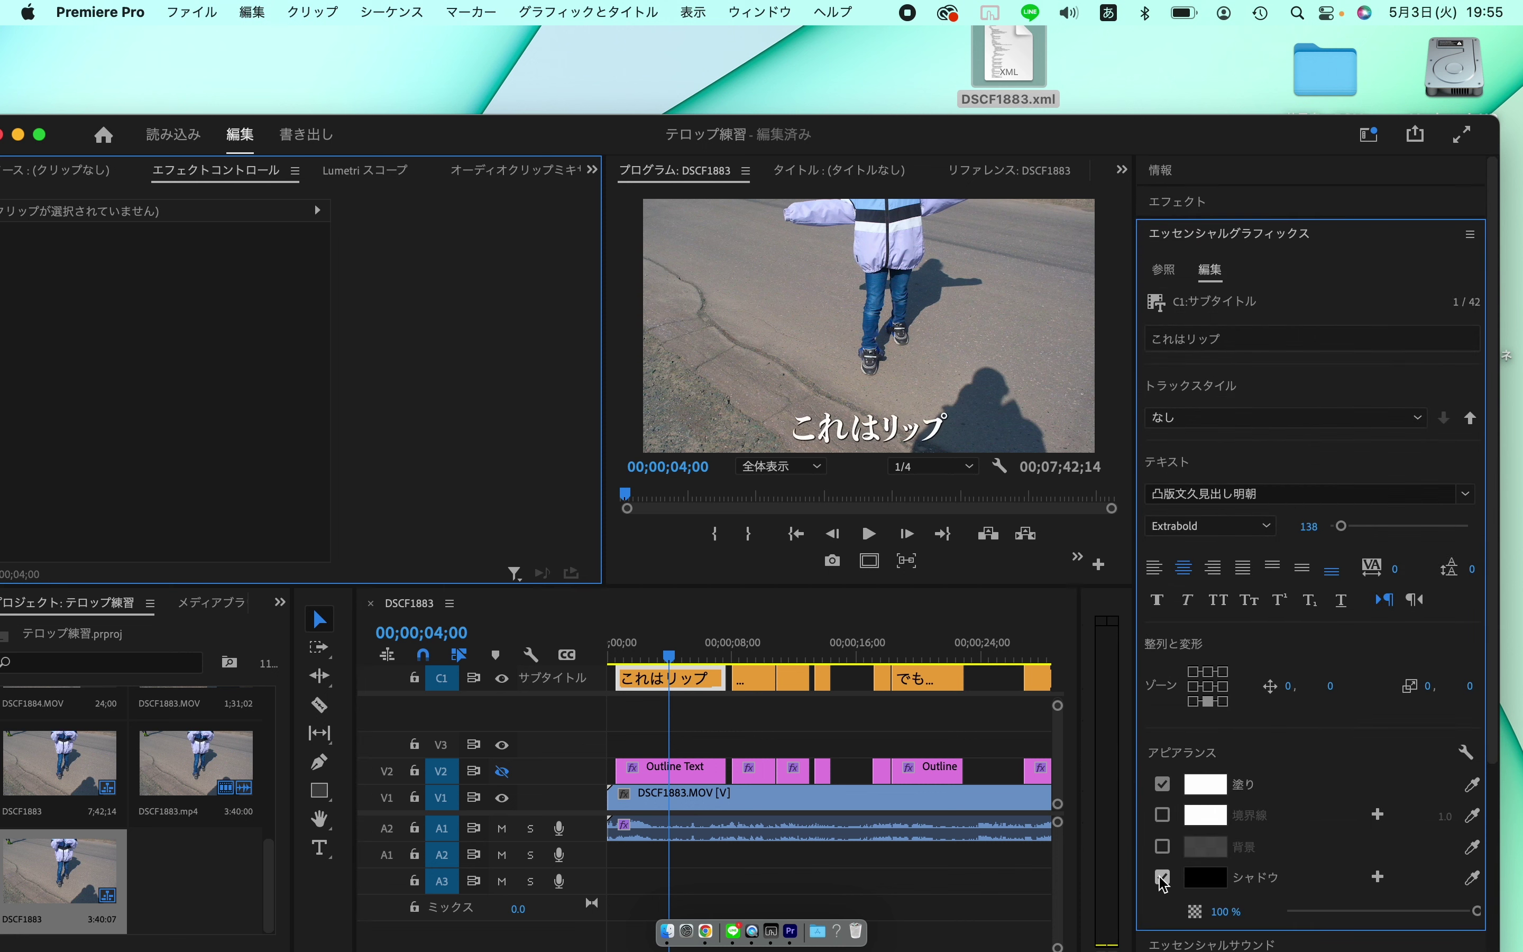
# Turn off the first caption's shadow and enable its background with 85% opacity and size 20.
pyautogui.click(1162, 876)
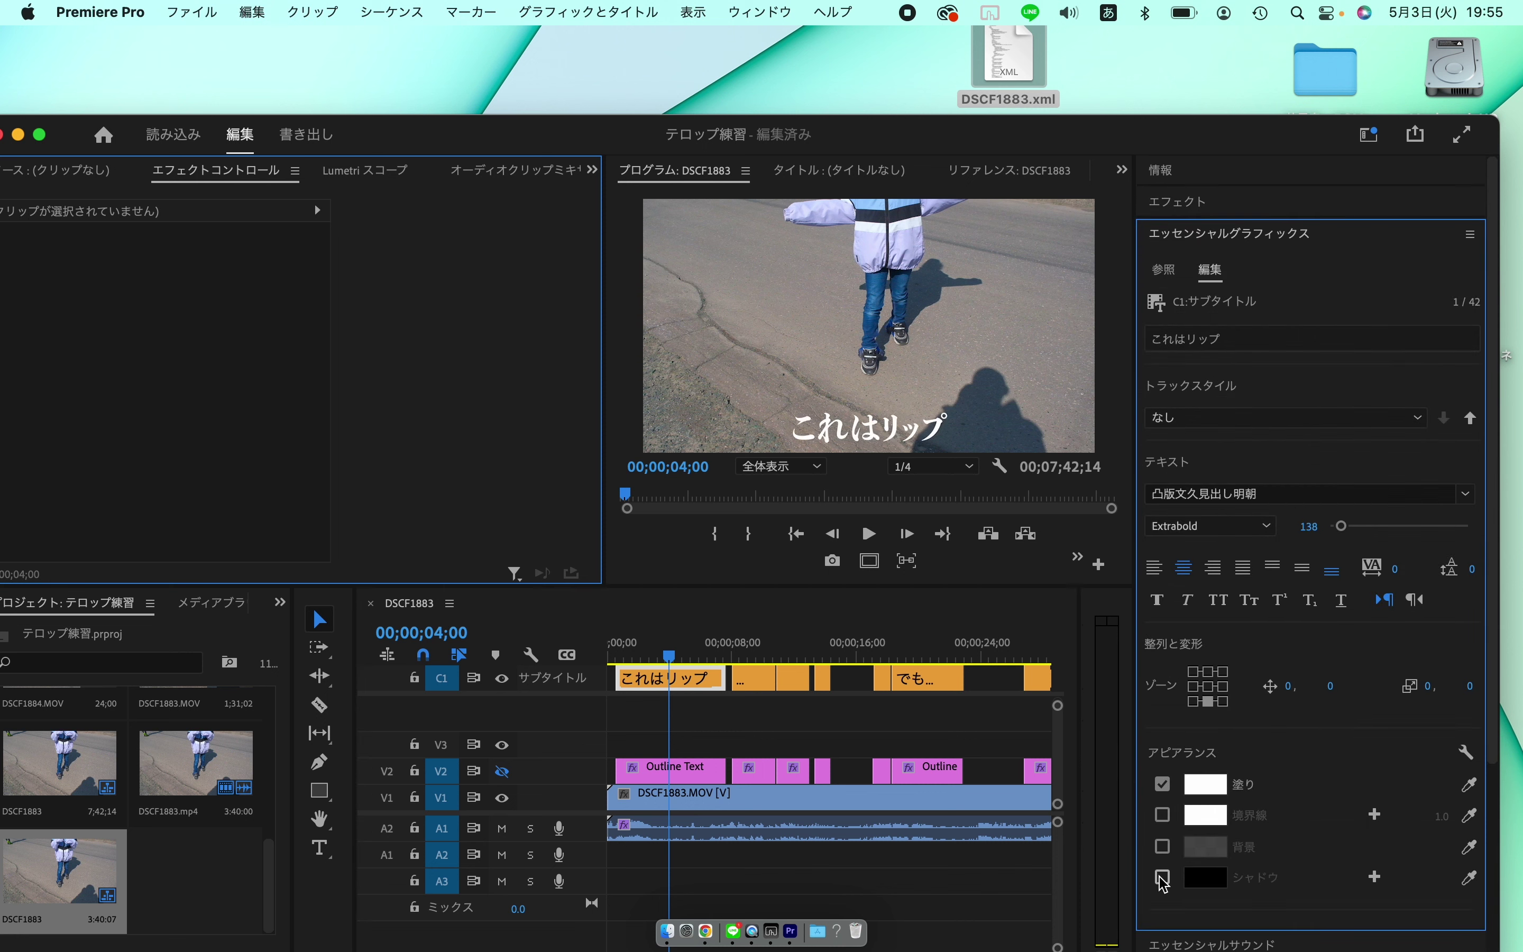
pyautogui.click(1162, 846)
pyautogui.scroll(-3, 1261, 739)
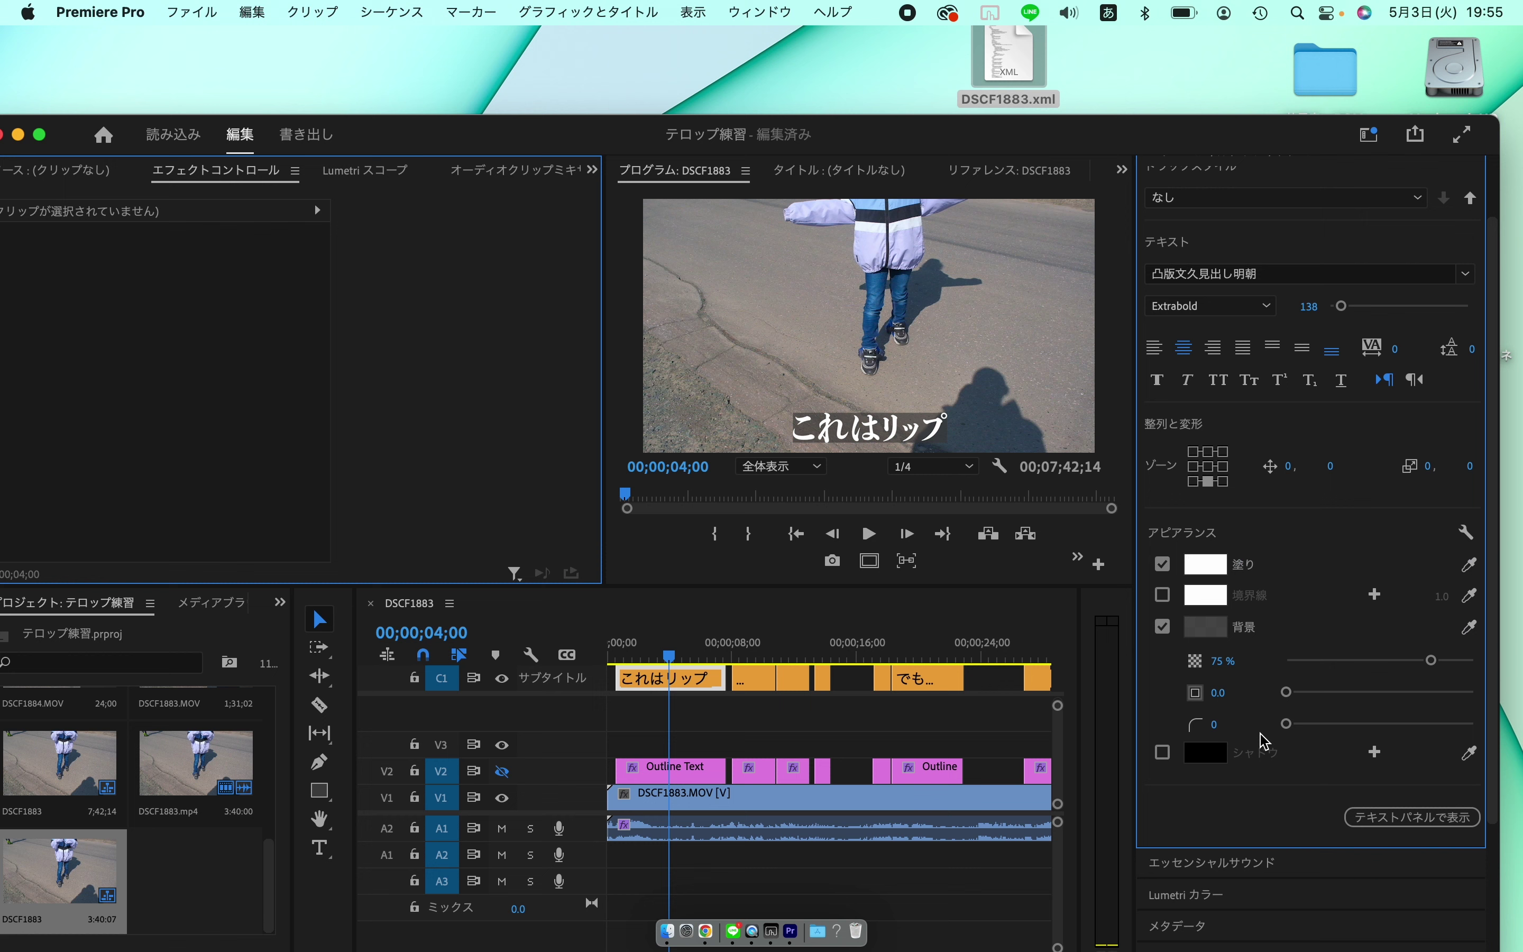
pyautogui.click(1217, 693)
pyautogui.write('20')
pyautogui.hotkey('shift', 'Tab')
pyautogui.scroll(3, 1337, 409)
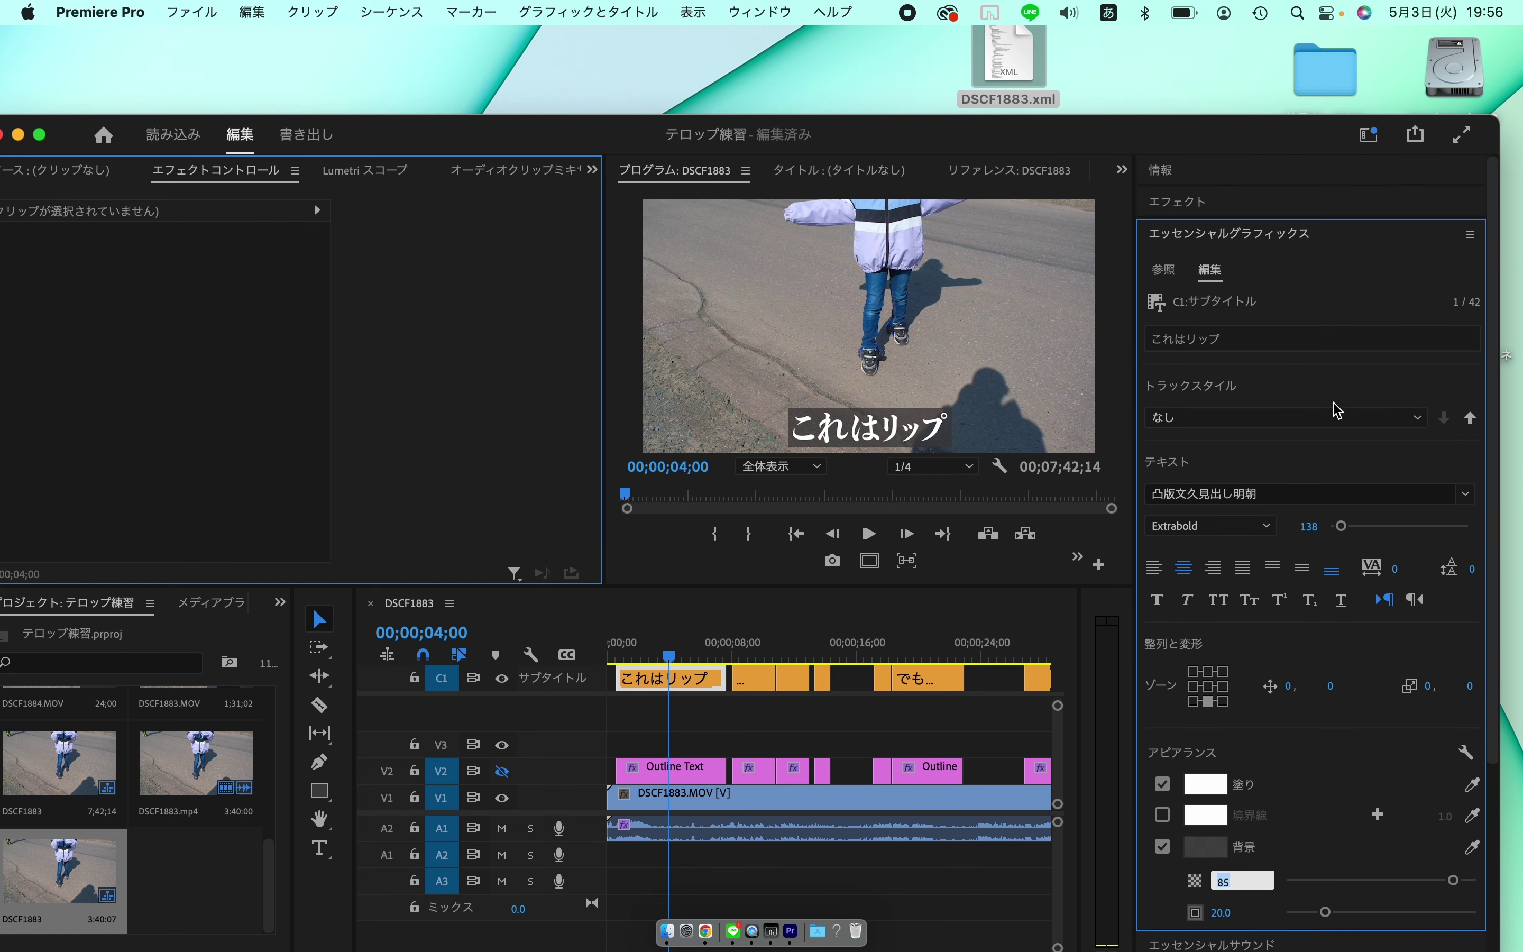
# Save the first caption's formatting as a new track style named 黒背景.
pyautogui.click(1414, 419)
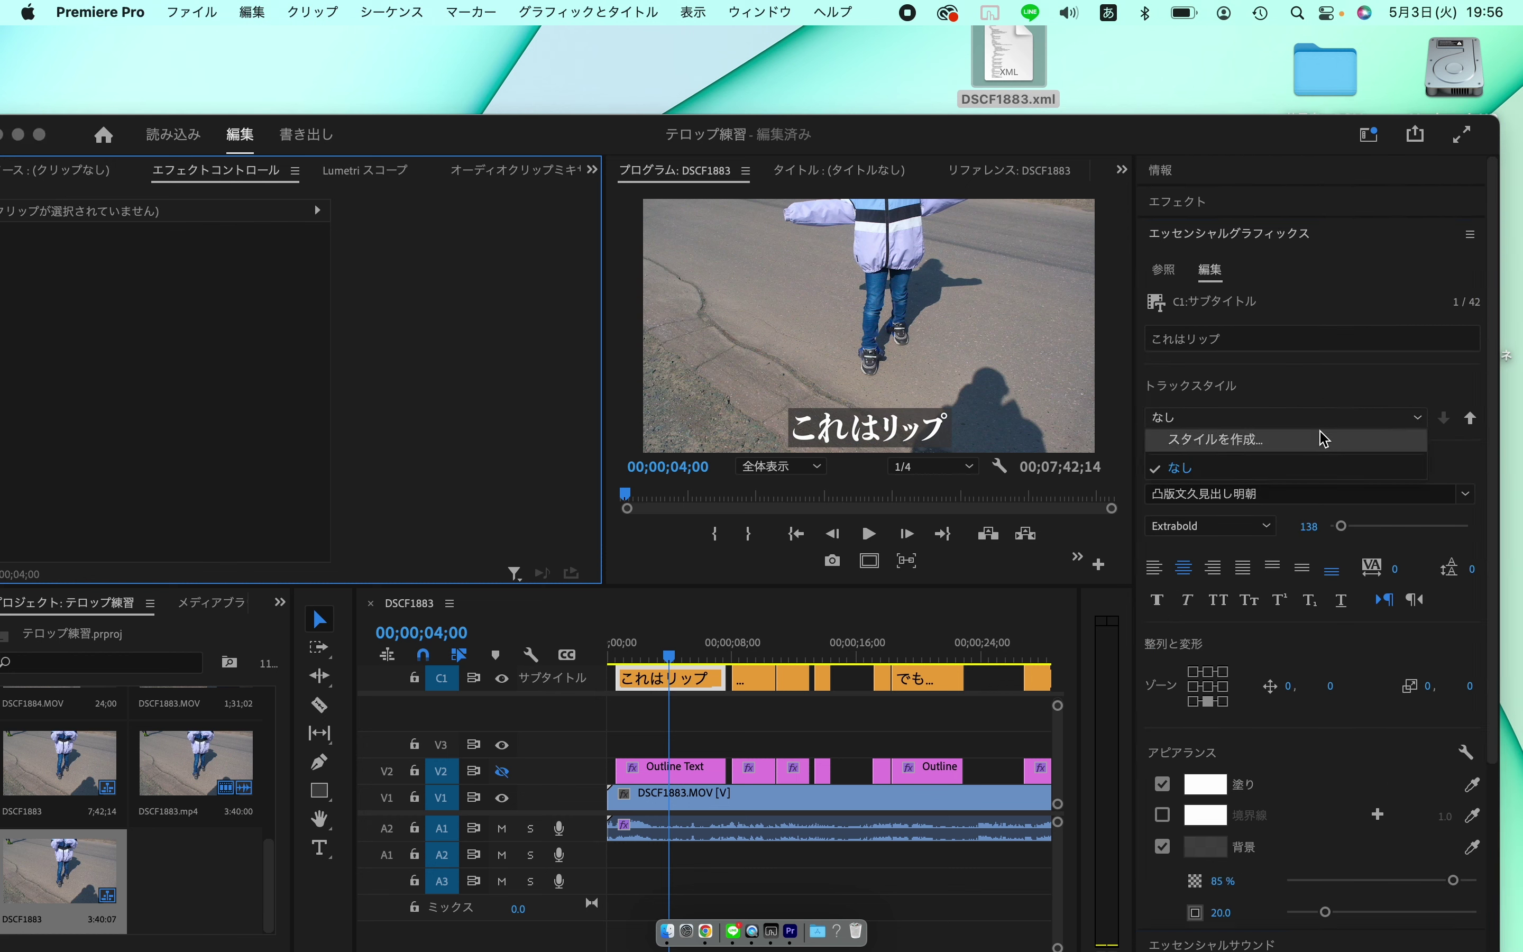
pyautogui.click(1212, 439)
pyautogui.click(774, 558)
pyautogui.press('BackSpace')
pyautogui.press('BackSpace')
pyautogui.press('BackSpace')
pyautogui.press('BackSpace')
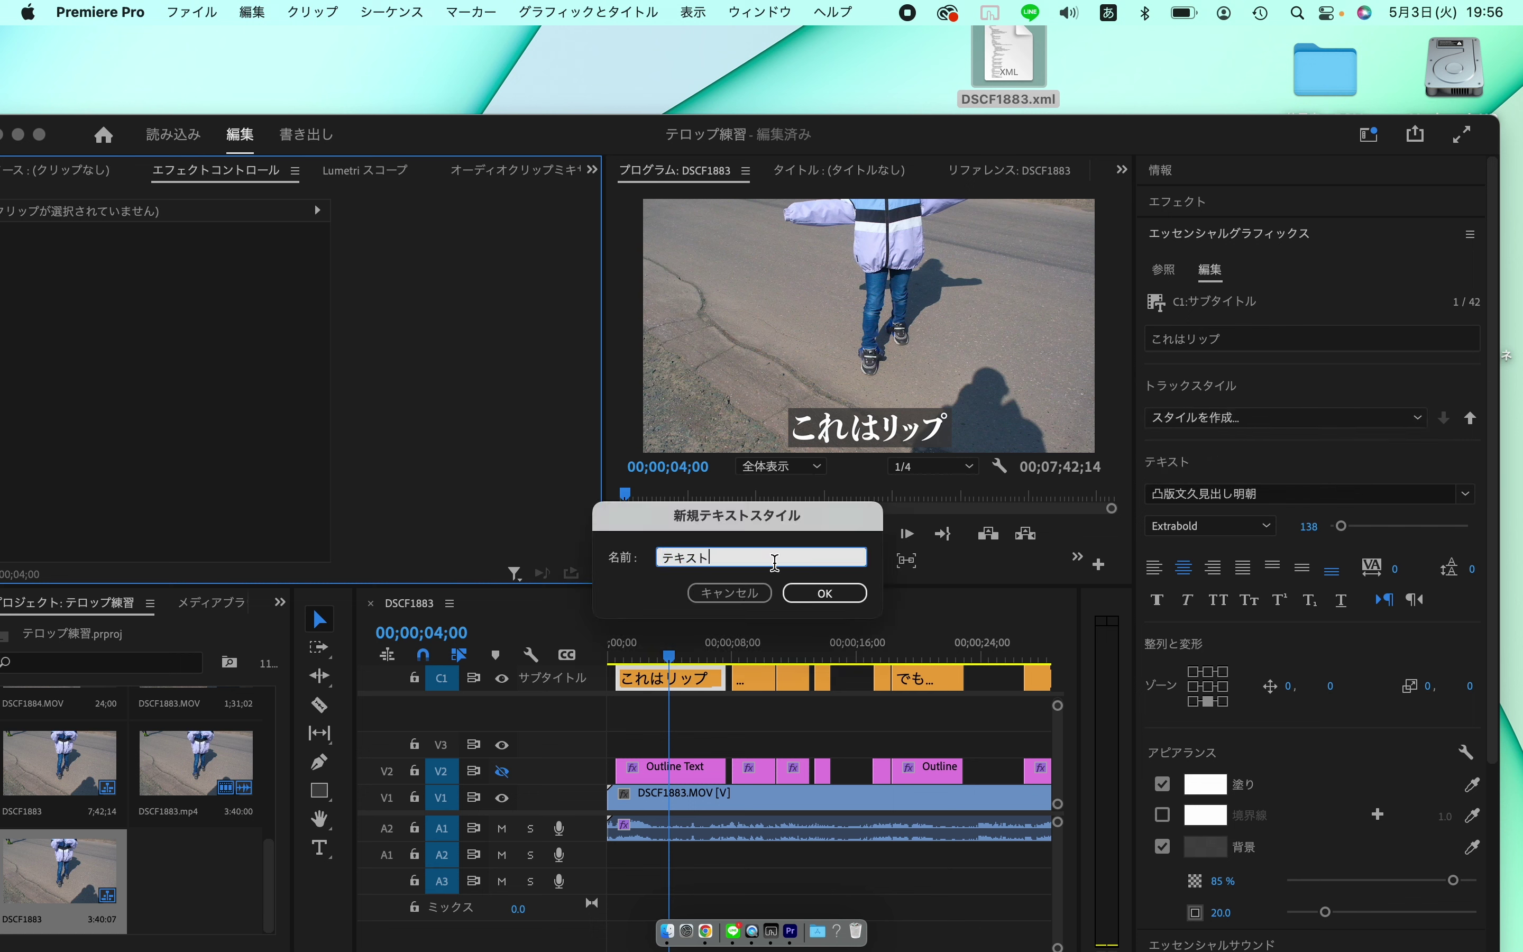
pyautogui.write('kuro')
pyautogui.press('space')
pyautogui.press('Return')
pyautogui.click(830, 595)
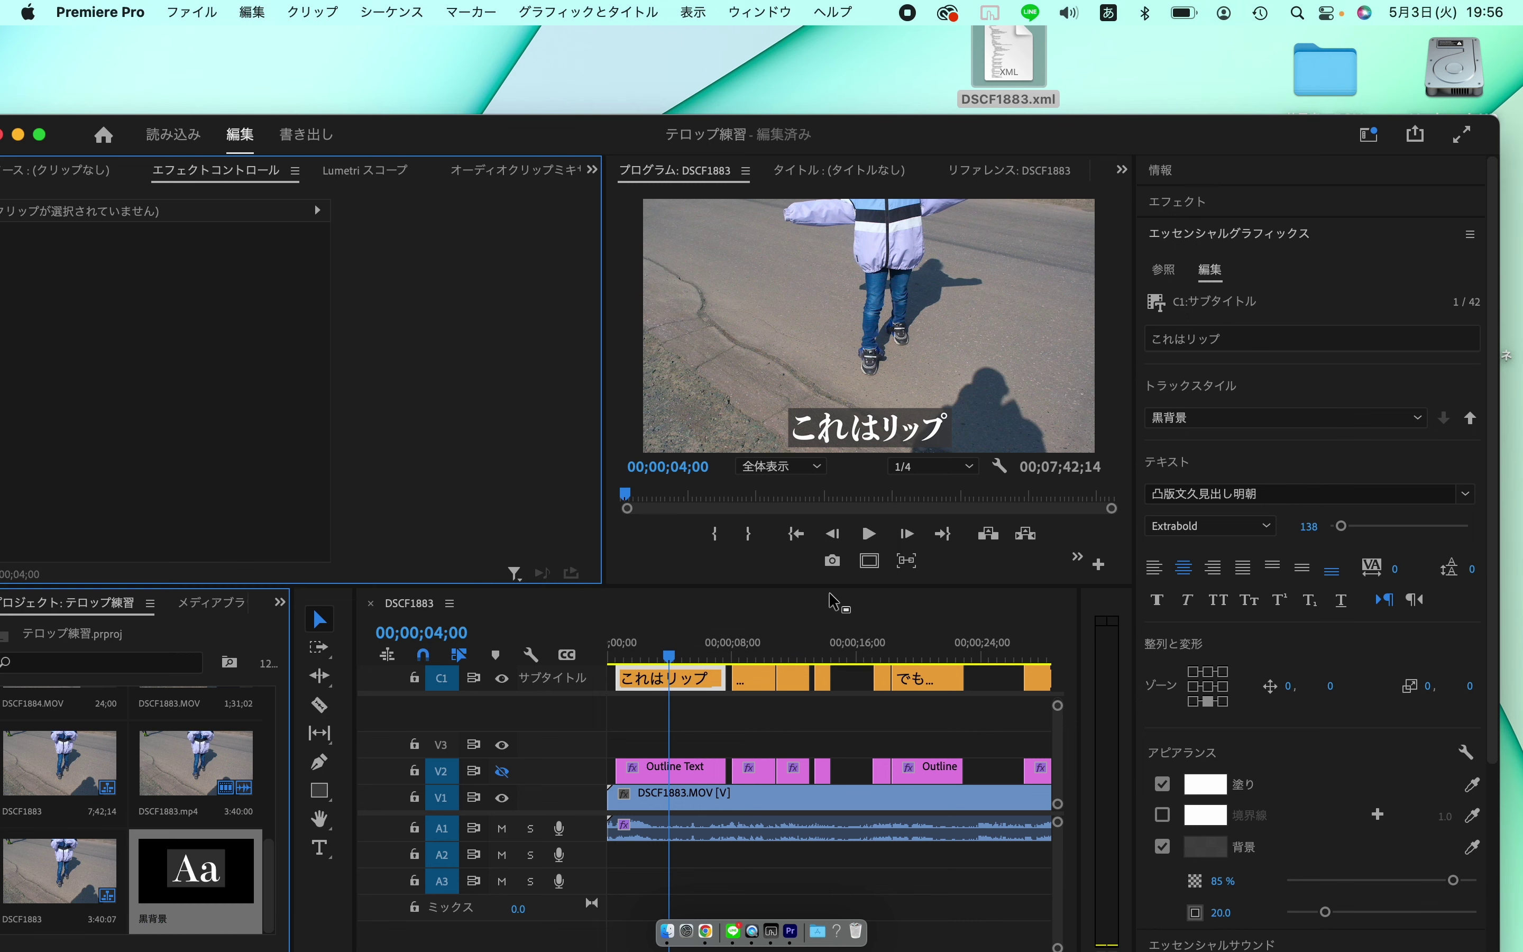
# Move the playhead to 00;00;04;19 within the first caption to check the 黒背景 style.
pyautogui.click(686, 673)
pyautogui.press('Left')
pyautogui.press('Left')
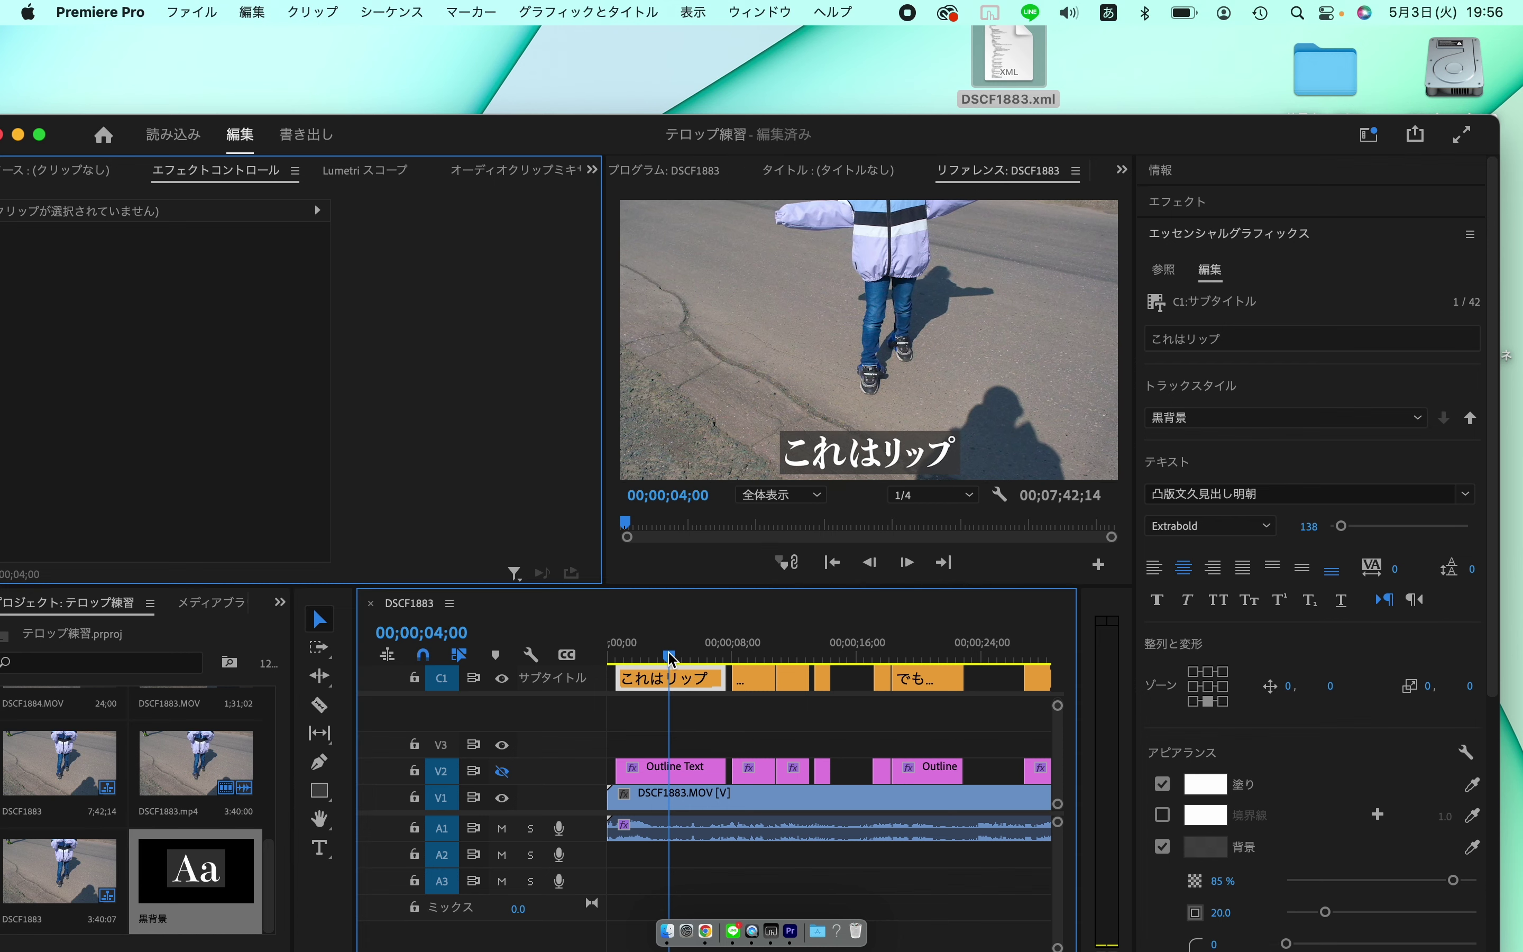
pyautogui.moveTo(668, 656)
pyautogui.mouseDown()
pyautogui.moveTo(818, 669)
pyautogui.moveTo(679, 661)
pyautogui.mouseUp()
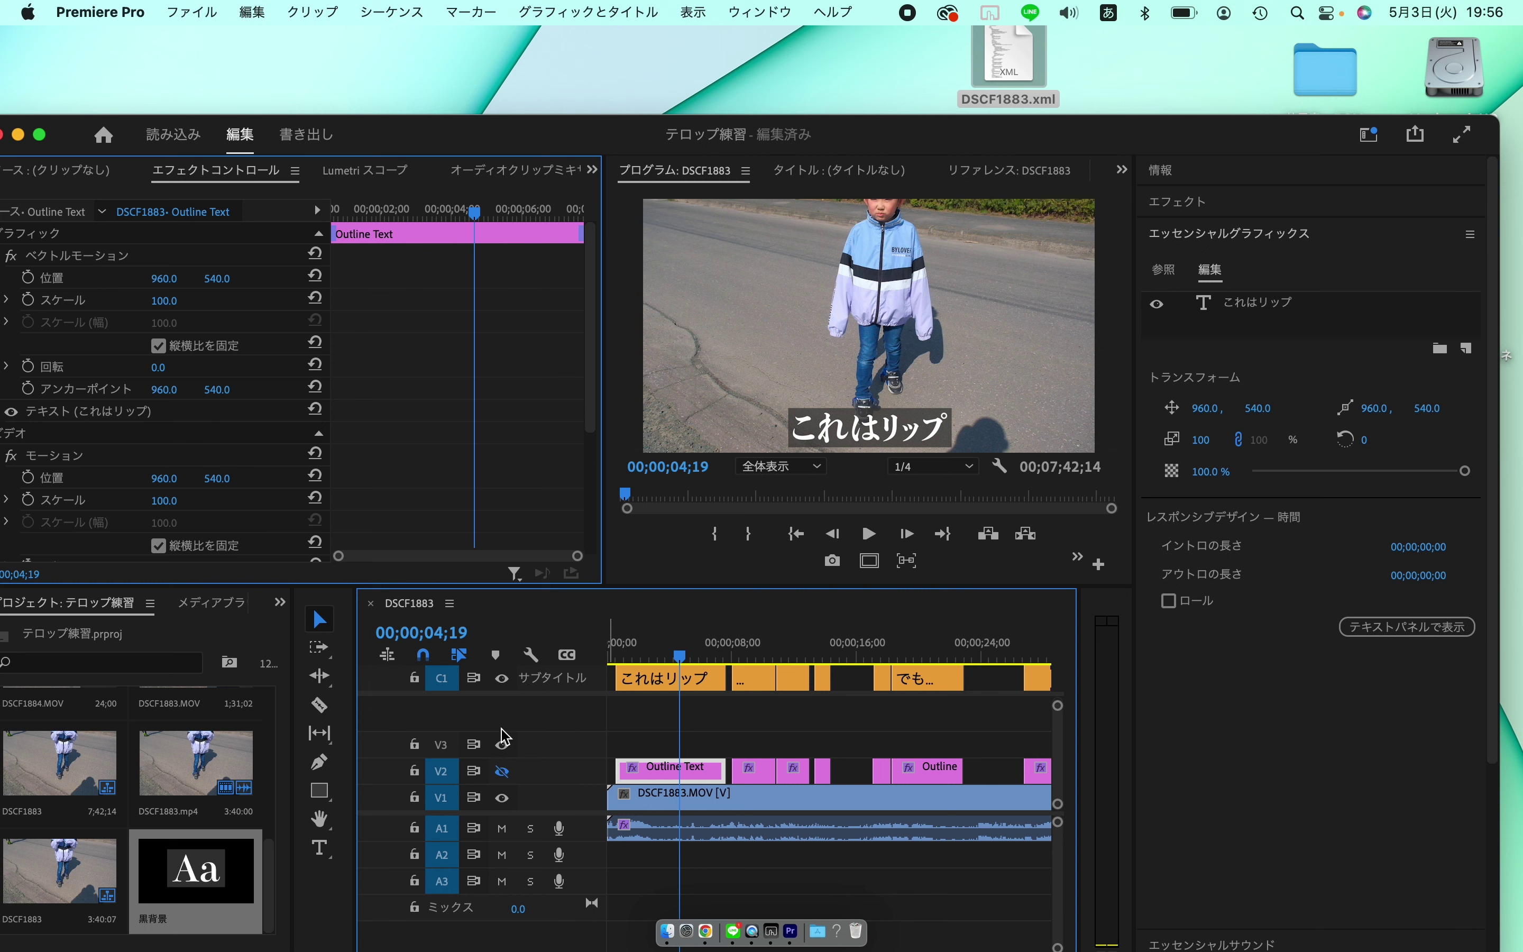
# Show track V2 again and toggle caption track C1 to compare the styled caption with the text clip.
pyautogui.click(502, 773)
pyautogui.click(673, 678)
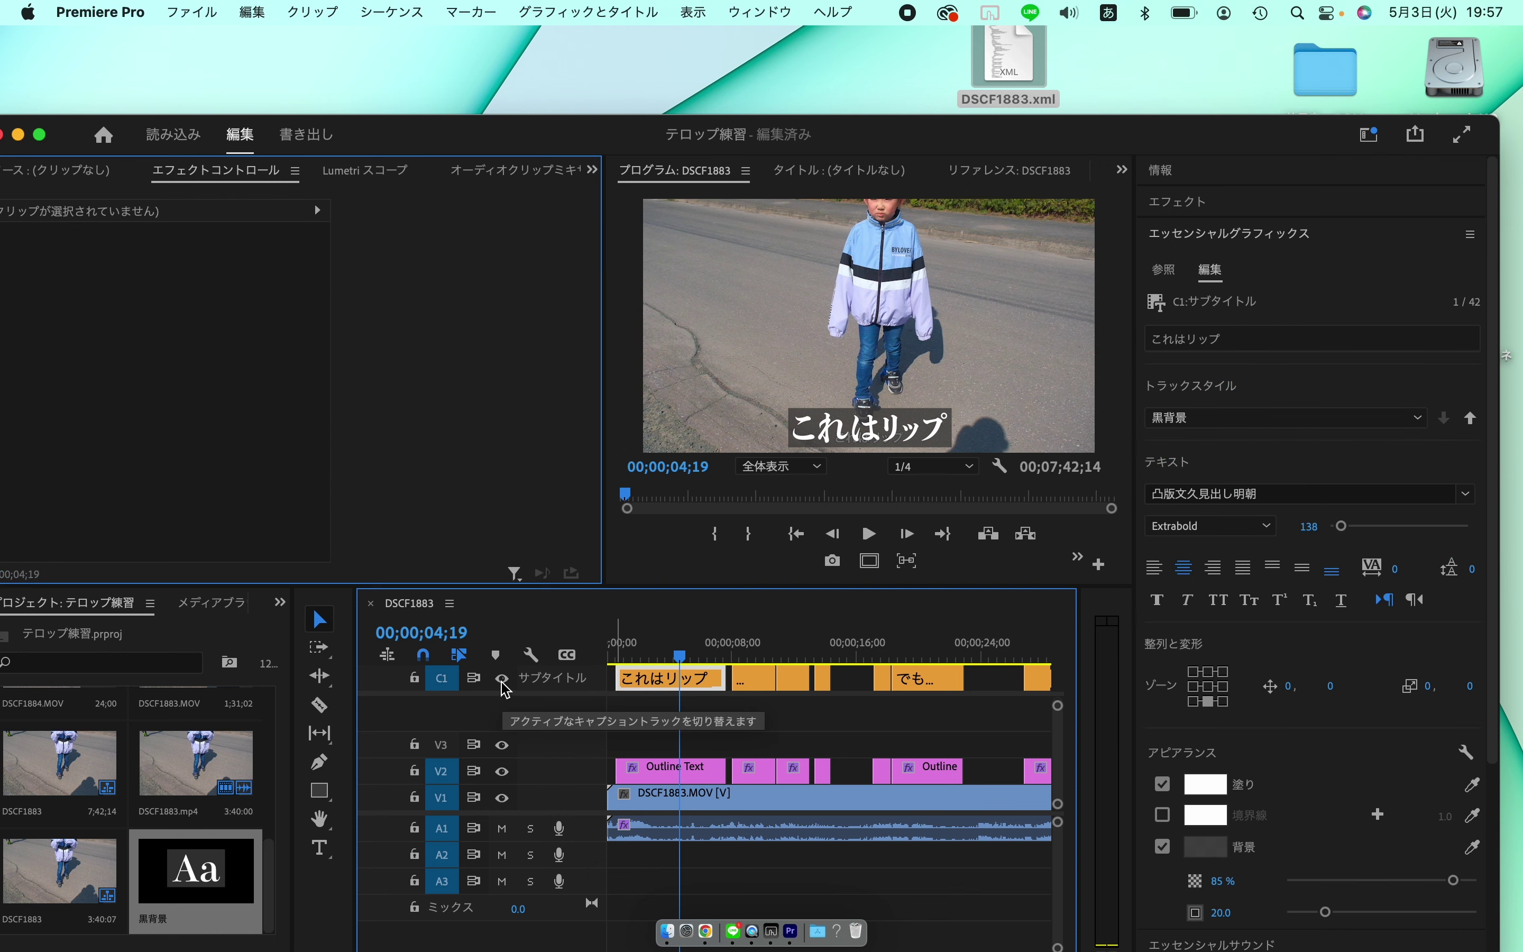
pyautogui.click(502, 678)
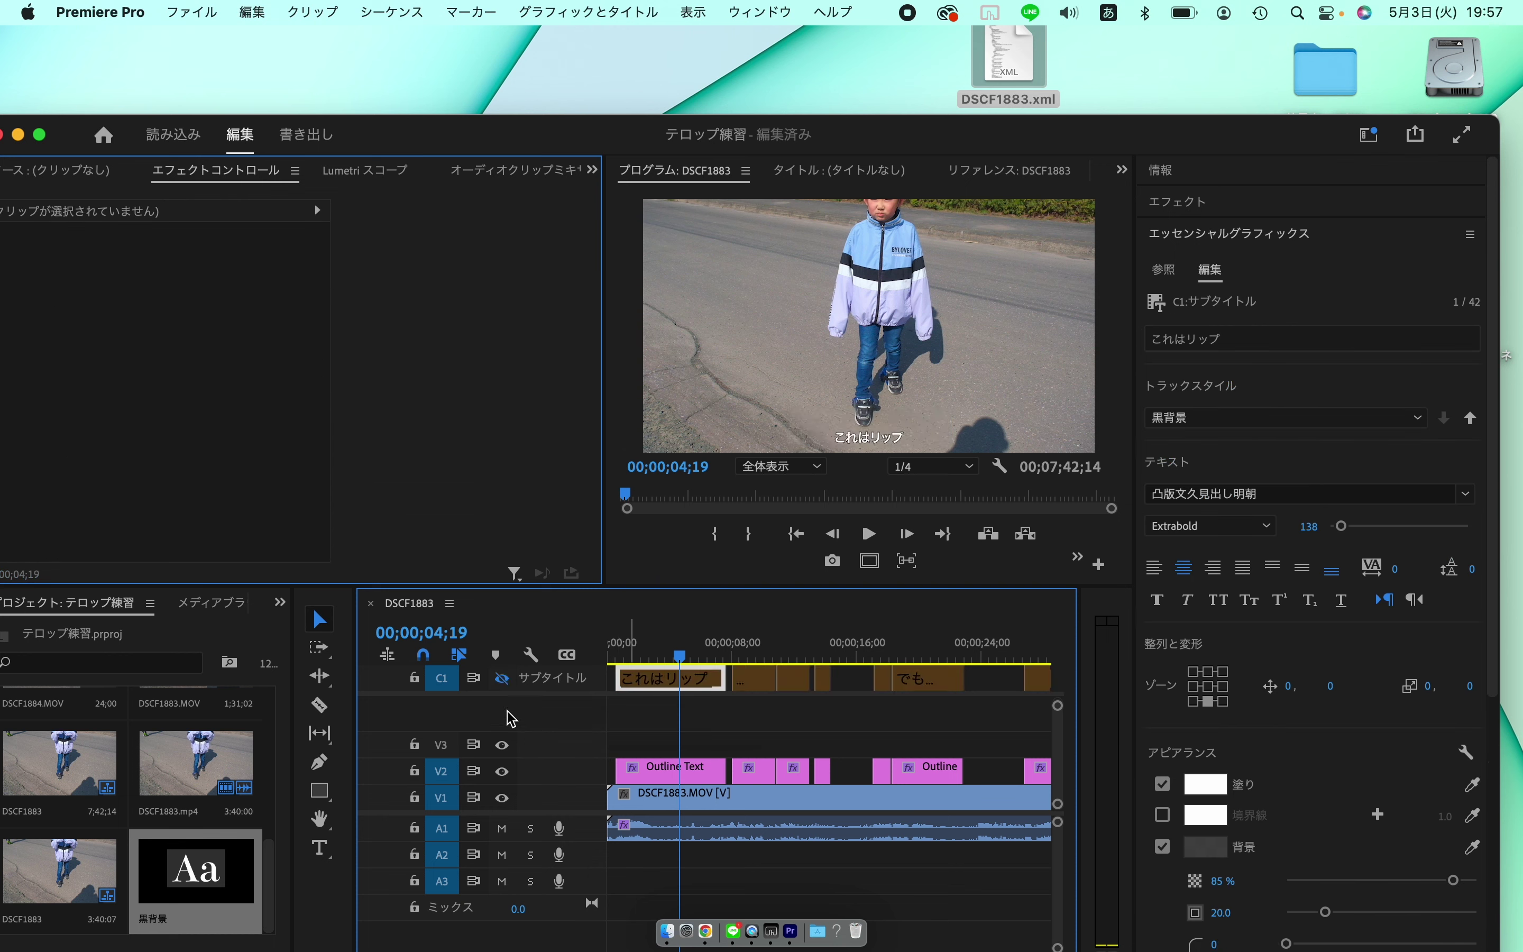
pyautogui.click(503, 678)
# Find the 地震 effect preset and apply it to the first text clip on track V2.
pyautogui.click(1193, 204)
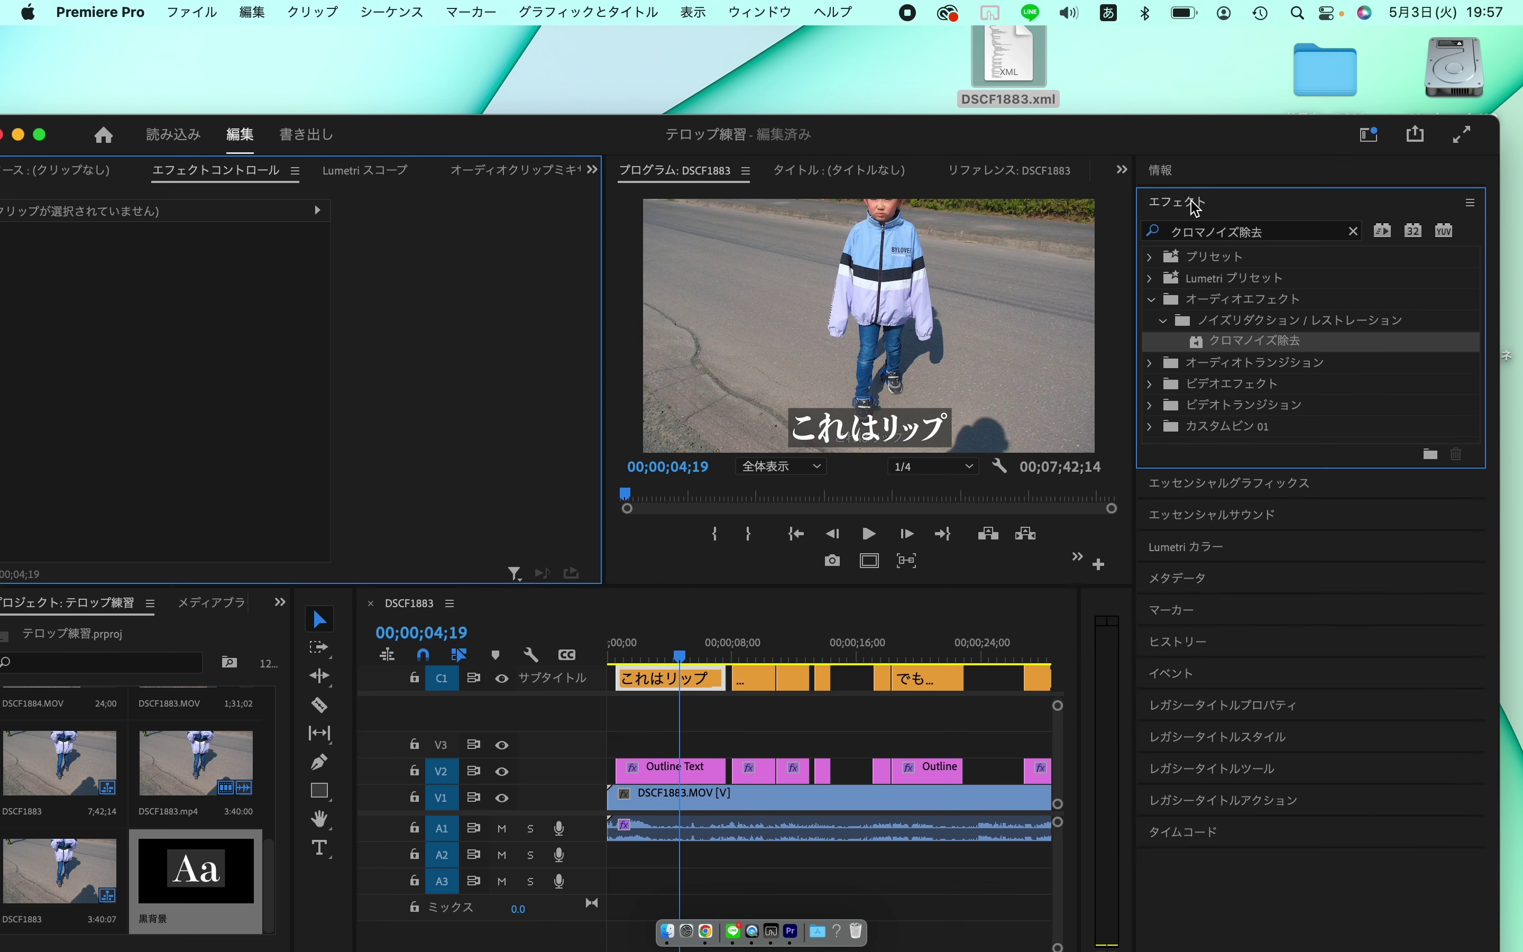
pyautogui.click(1286, 232)
pyautogui.press('BackSpace')
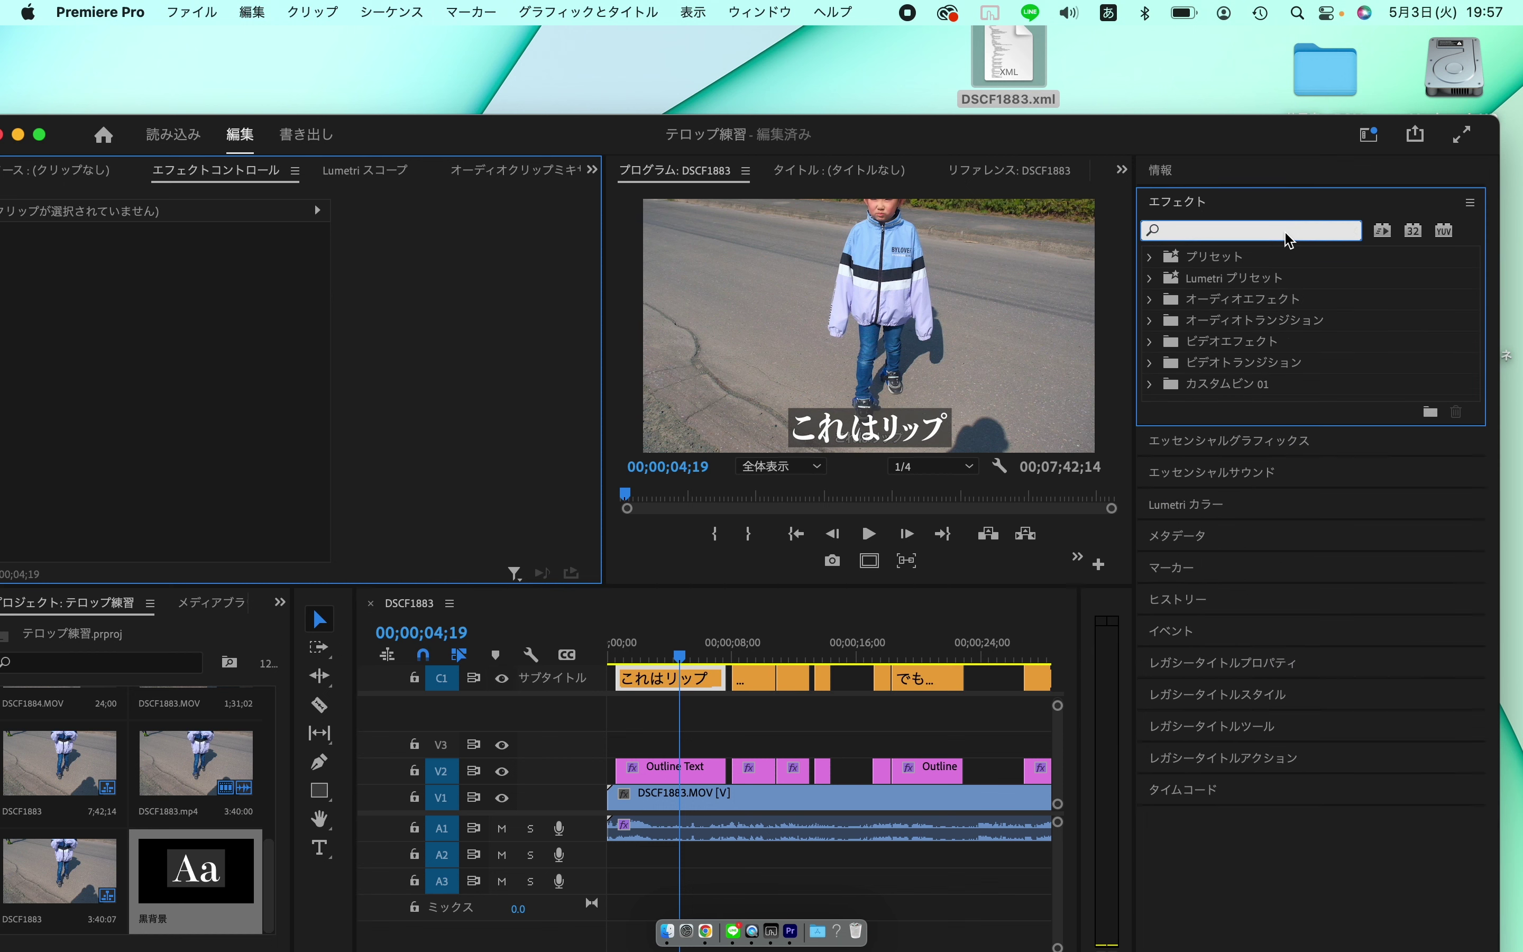
pyautogui.press('Return')
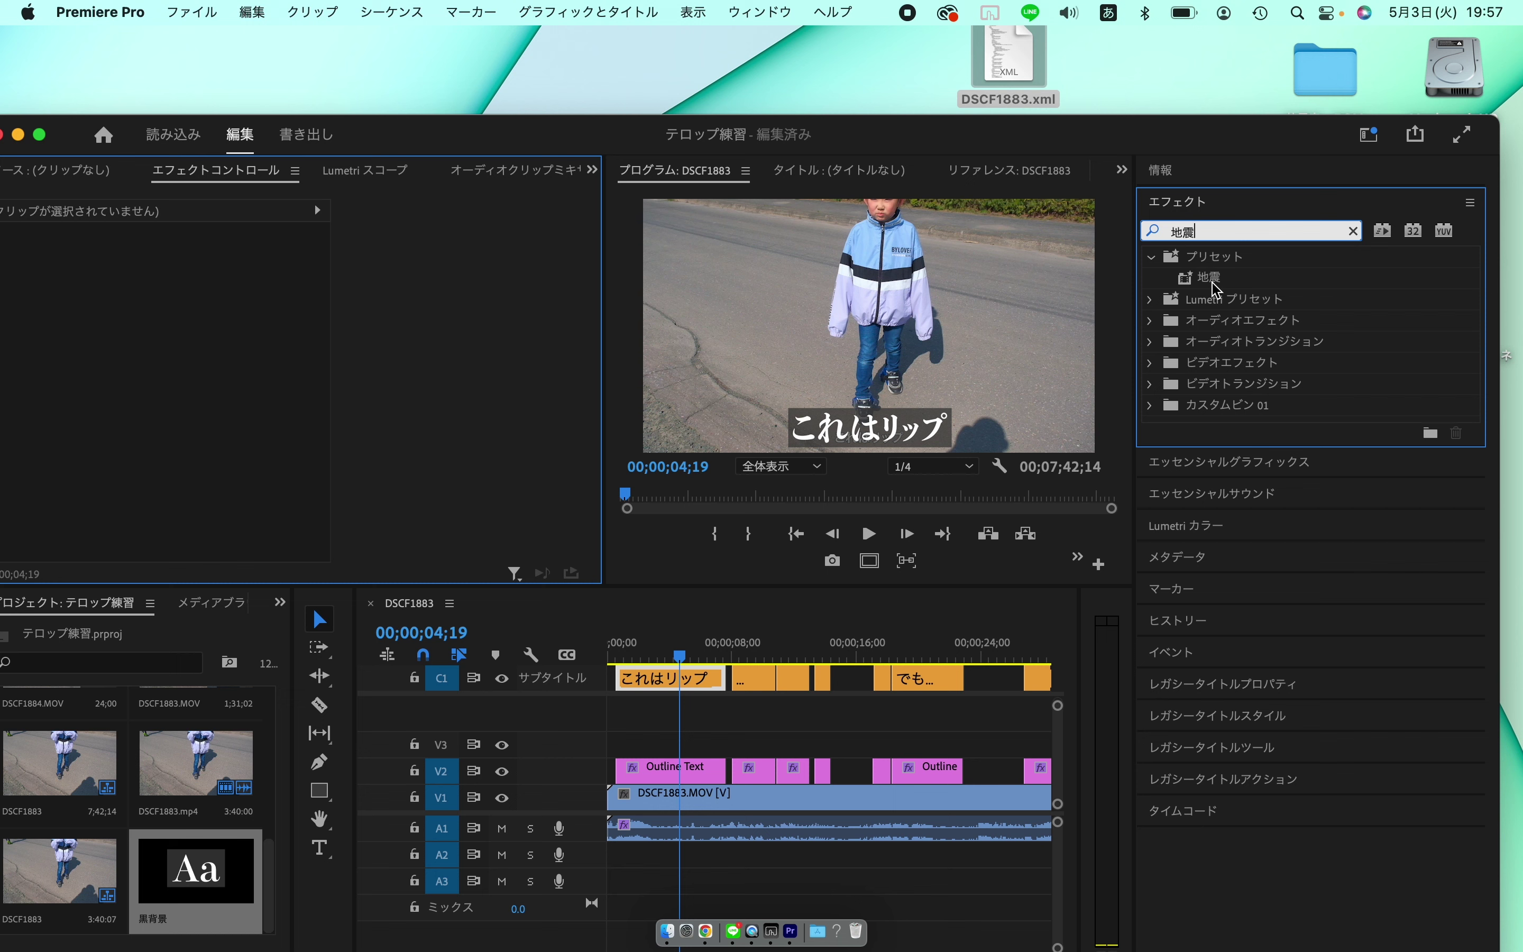
pyautogui.moveTo(1217, 286); pyautogui.dragTo(698, 776)
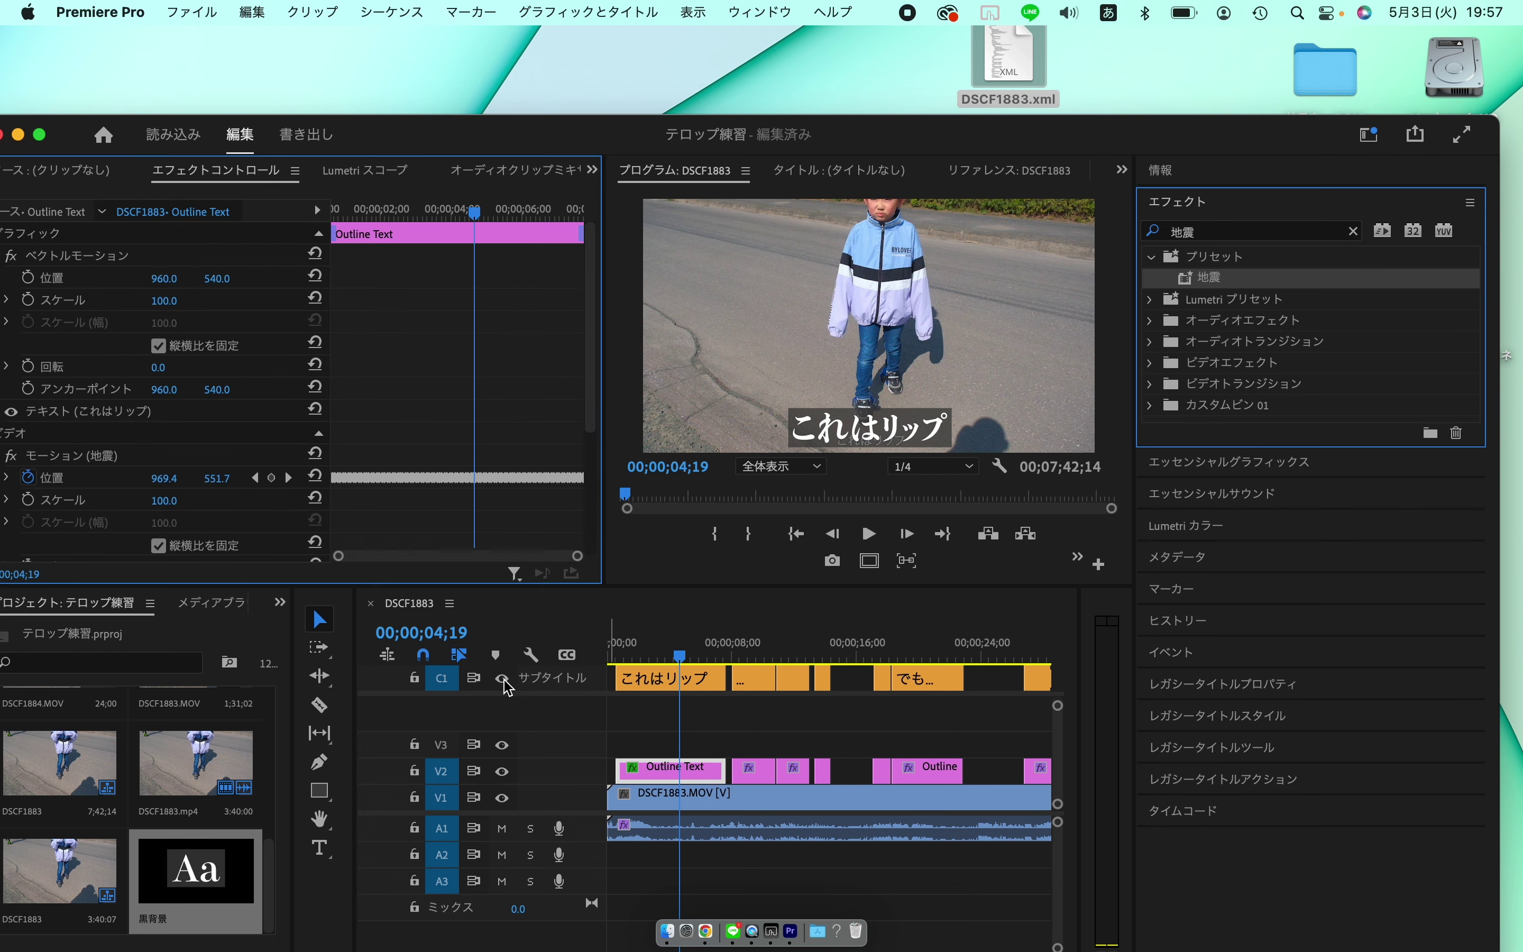
# Hide caption track C1 and play the first text clip from its start to check the 地震 effect.
pyautogui.click(503, 678)
pyautogui.click(664, 659)
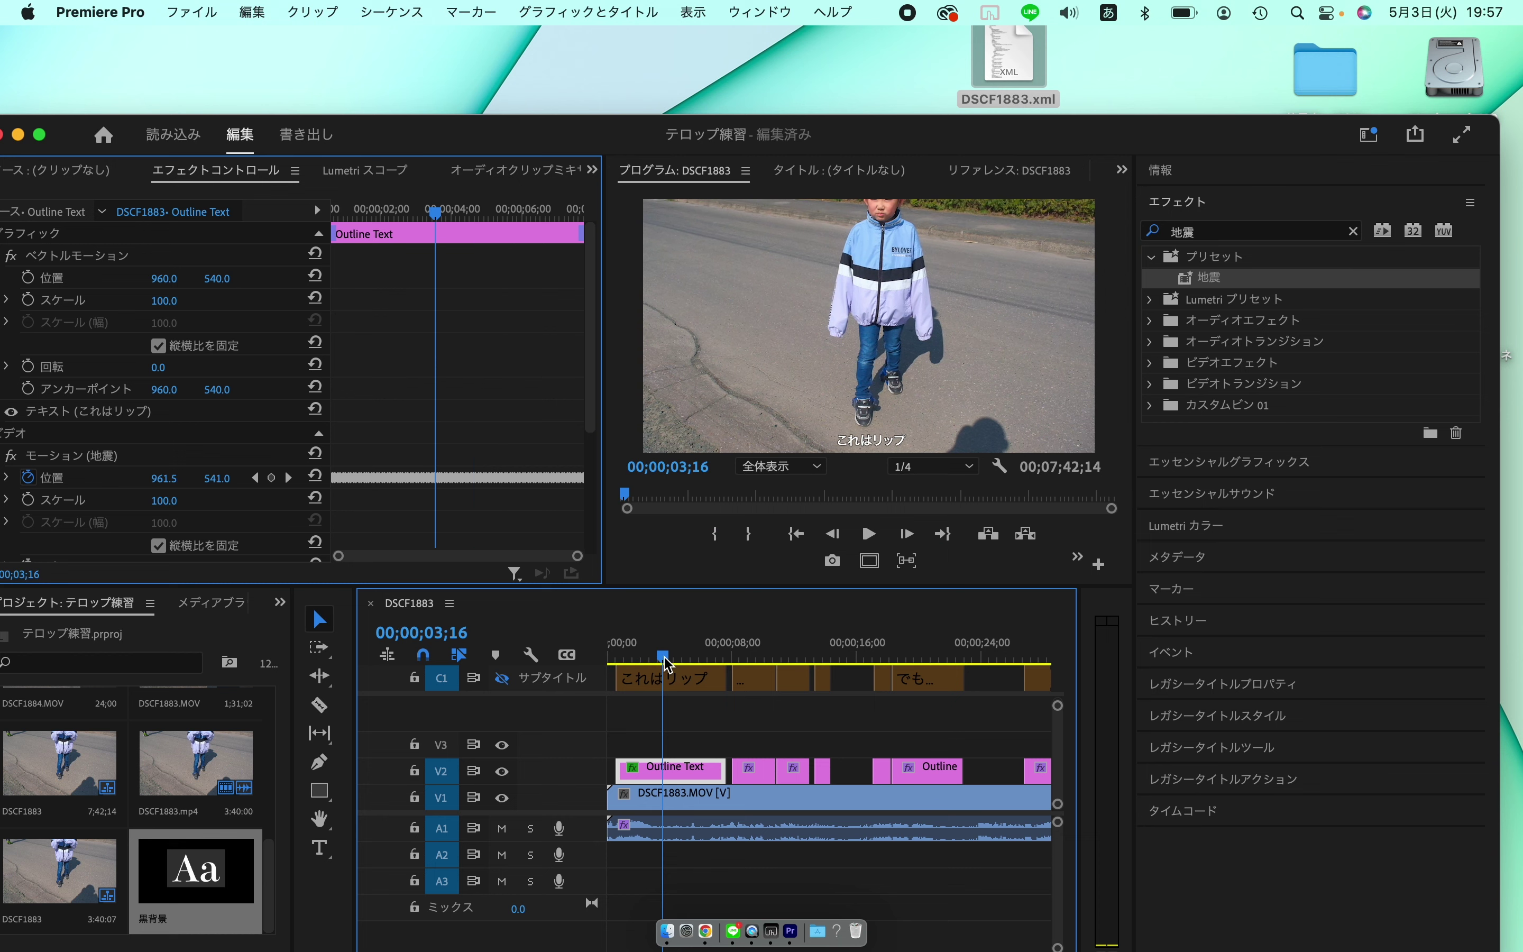
pyautogui.press('Up')
pyautogui.press('space')
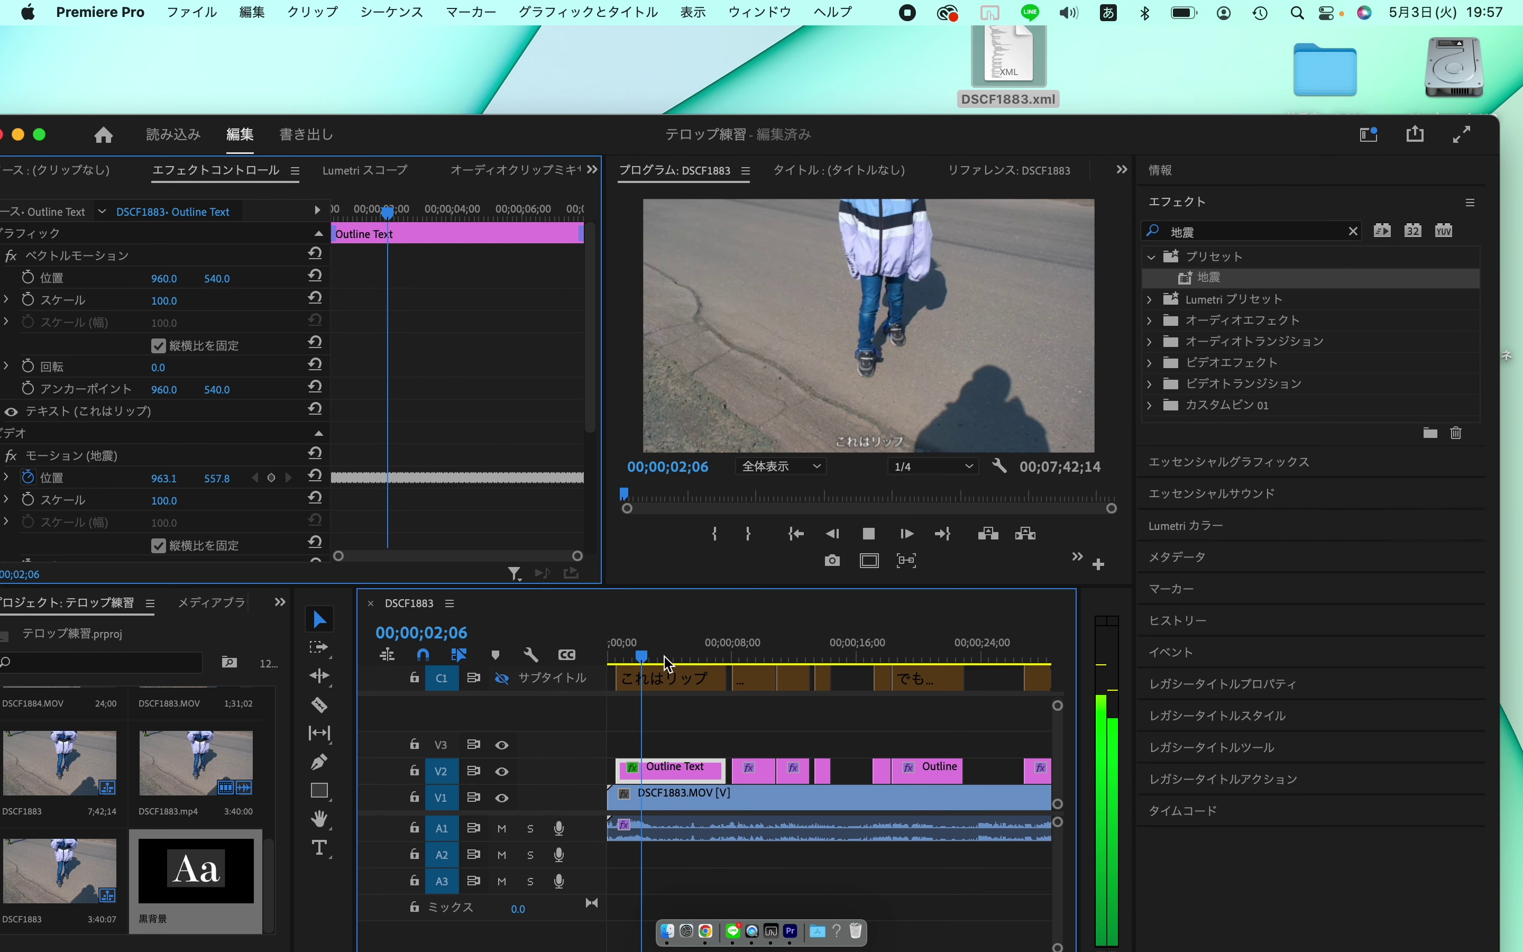
pyautogui.press('space')
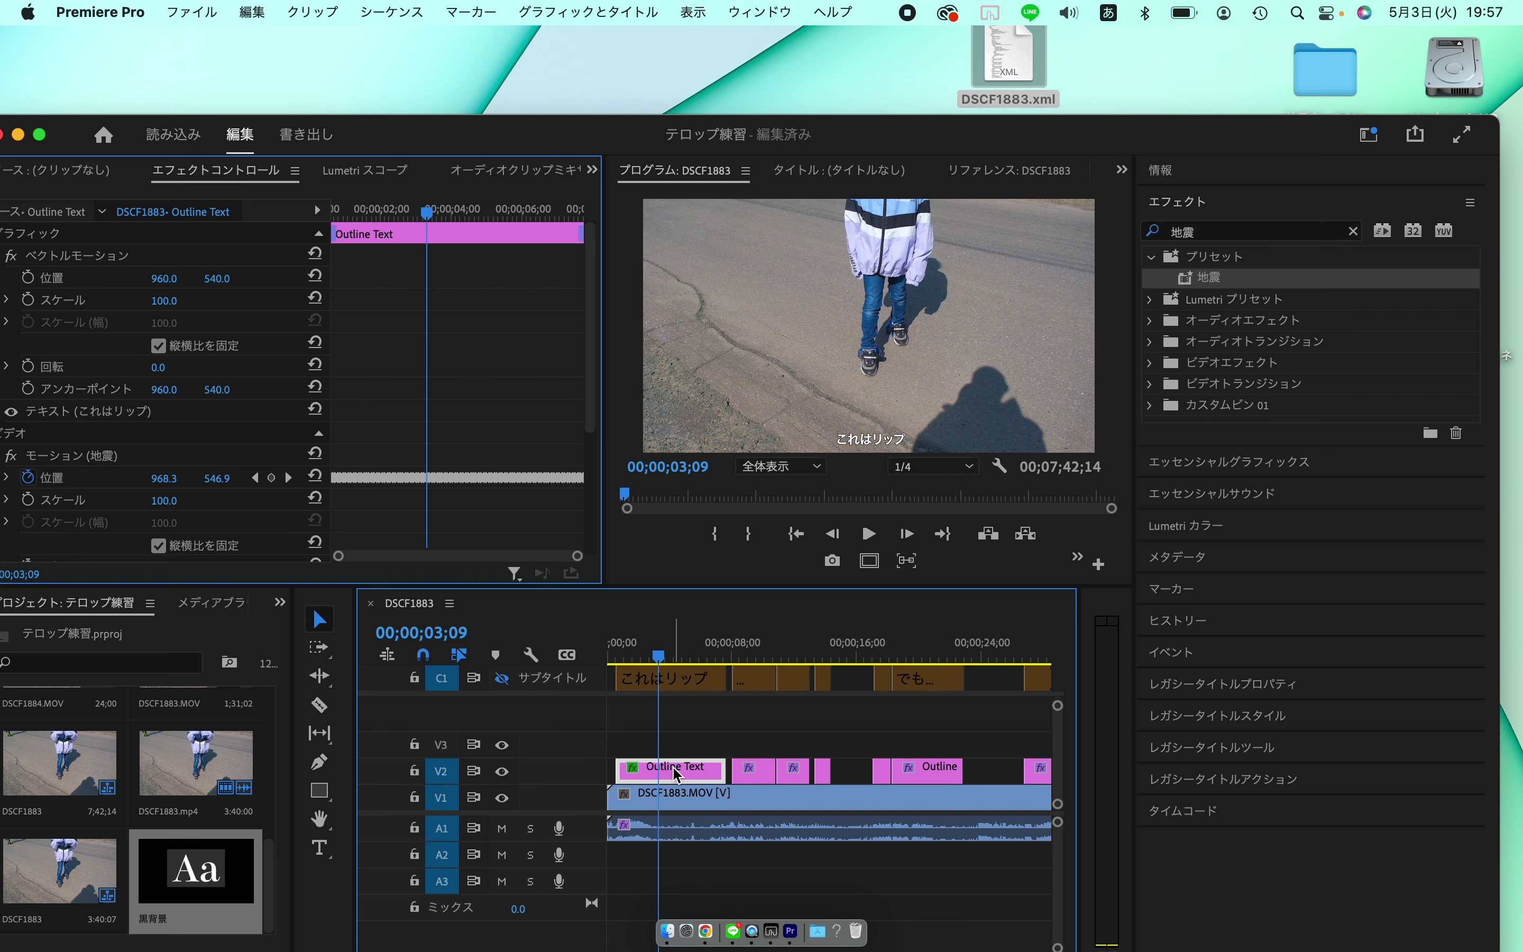
# Restyle the first text clip's これはリップ text with font 暗黒ゾン字, size 234, vertical position 628.9 and a black stroke of width 100.
pyautogui.click(692, 647)
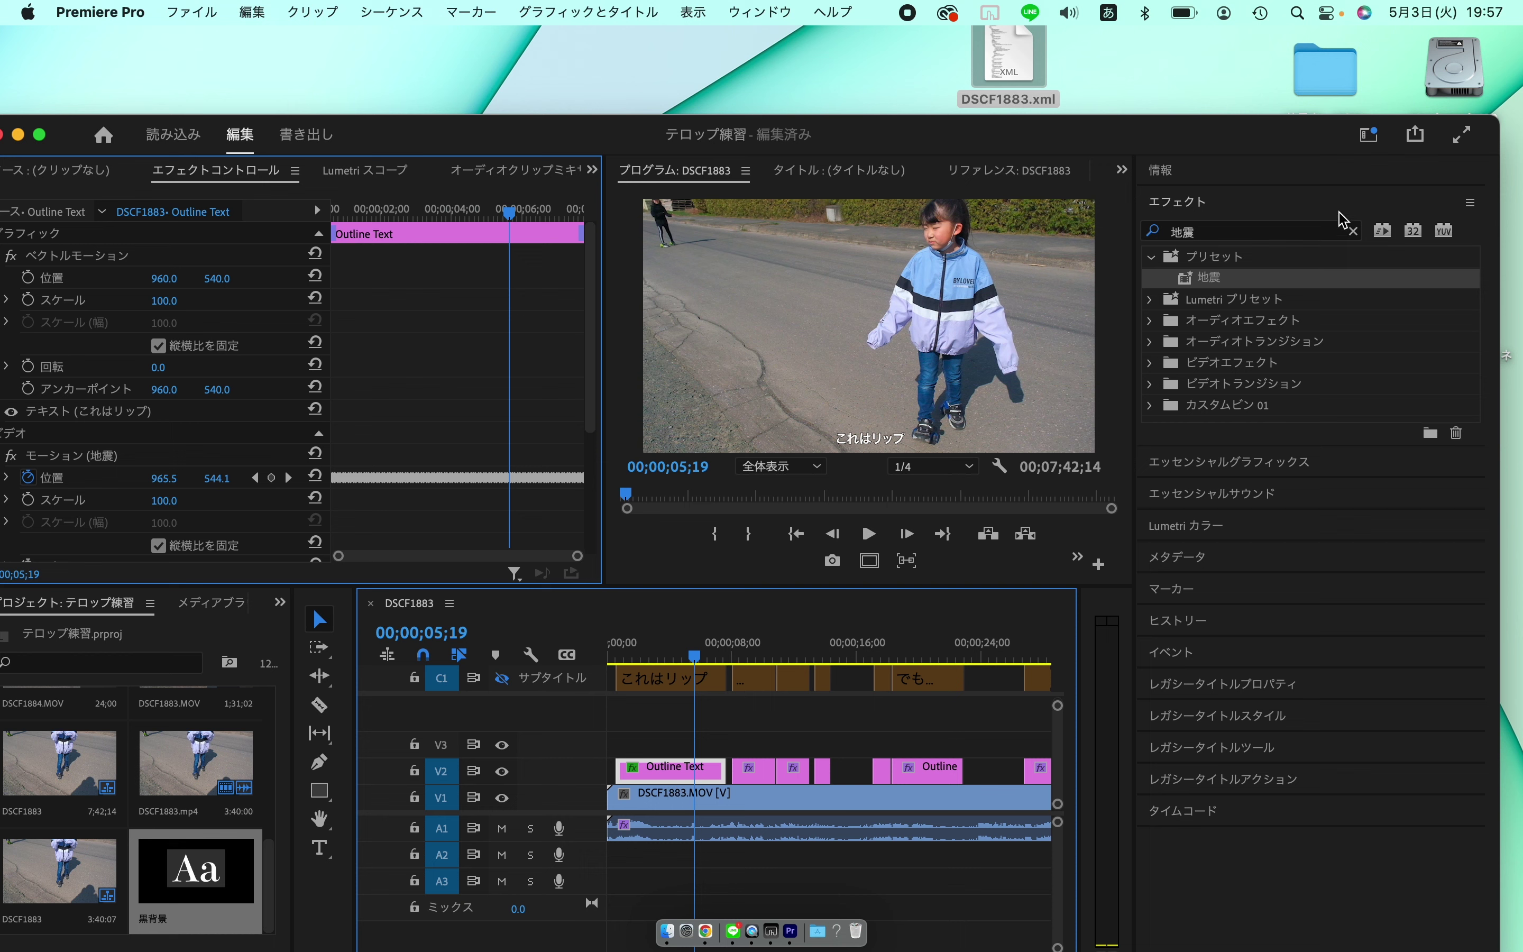
pyautogui.click(1242, 466)
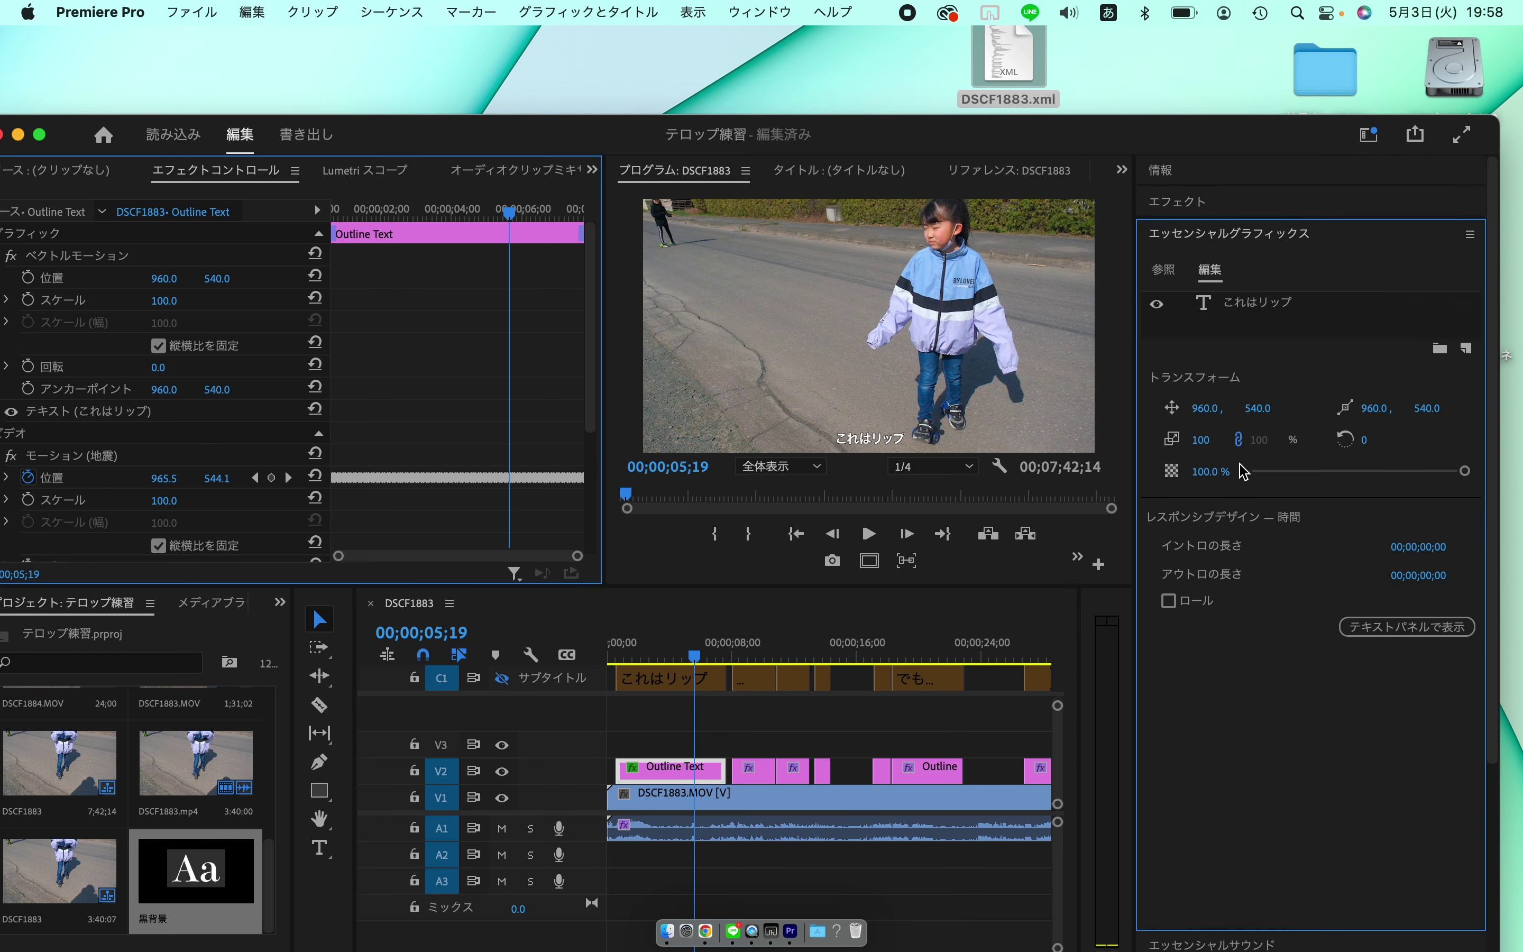
pyautogui.click(1255, 311)
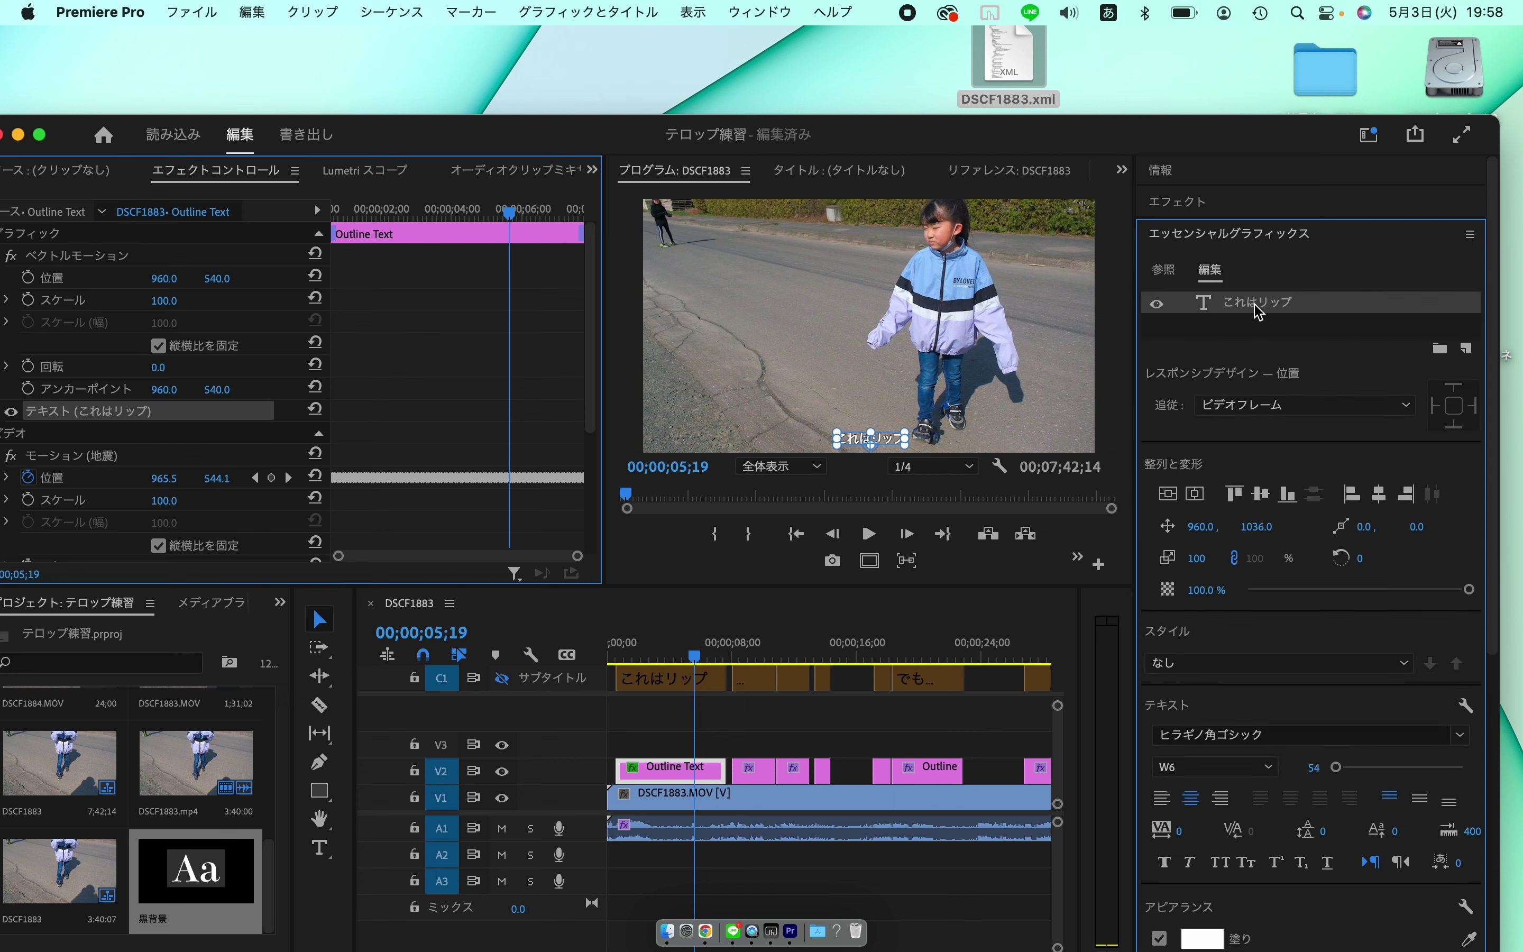
pyautogui.click(1261, 495)
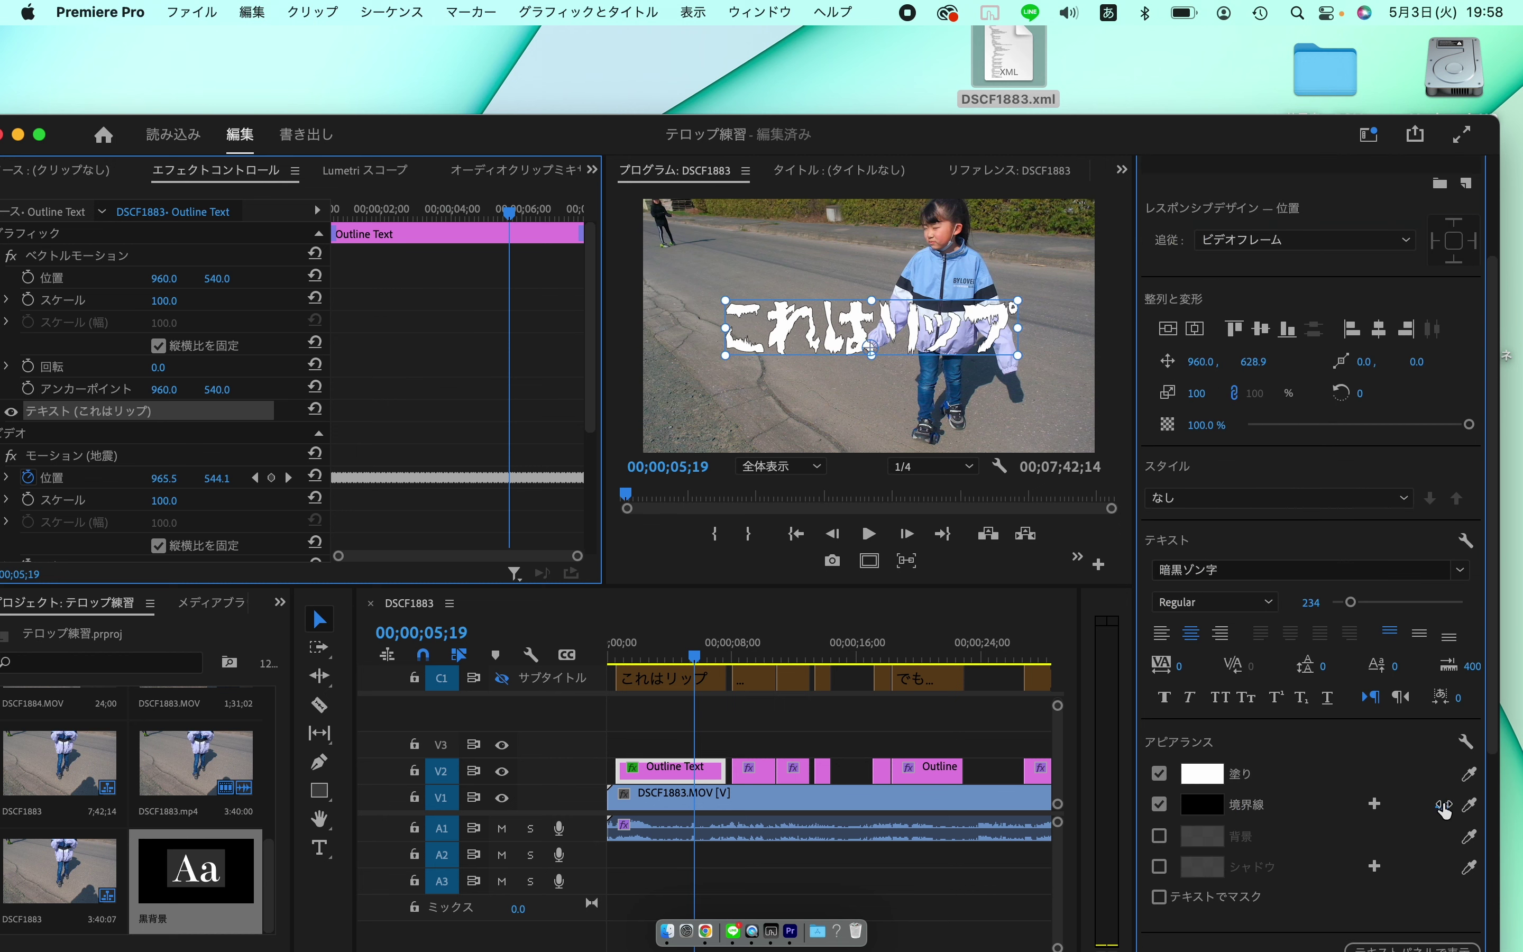
pyautogui.moveTo(1444, 810); pyautogui.dragTo(1417, 794)
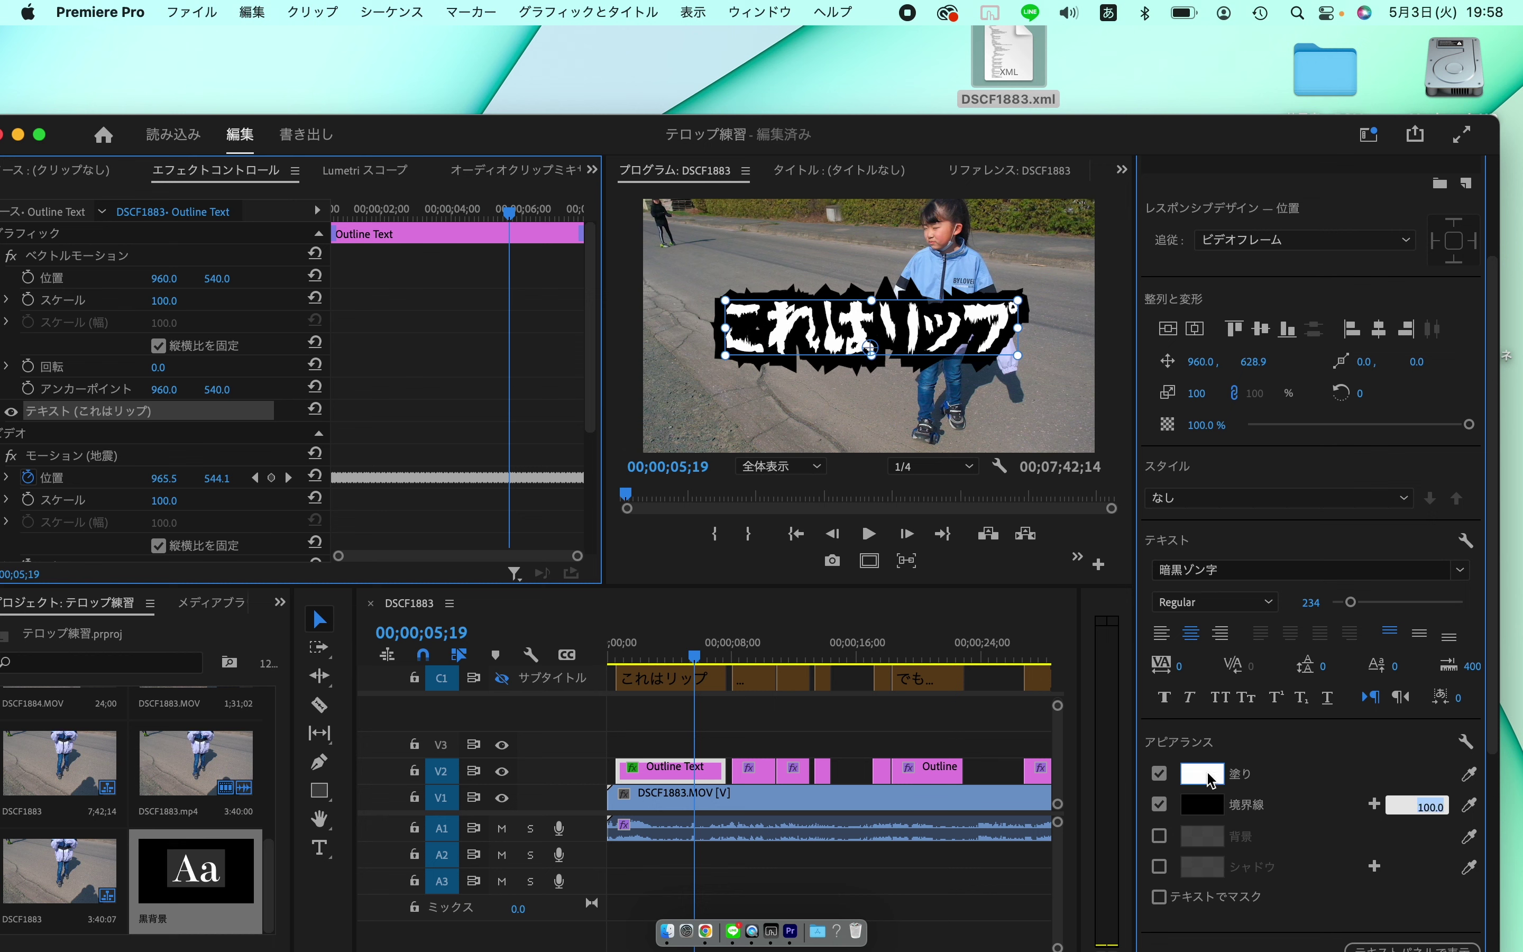
# Play the first text clip from its start to review the restyled text with the shake effect.
pyautogui.click(672, 657)
pyautogui.press('Up')
pyautogui.press('space')
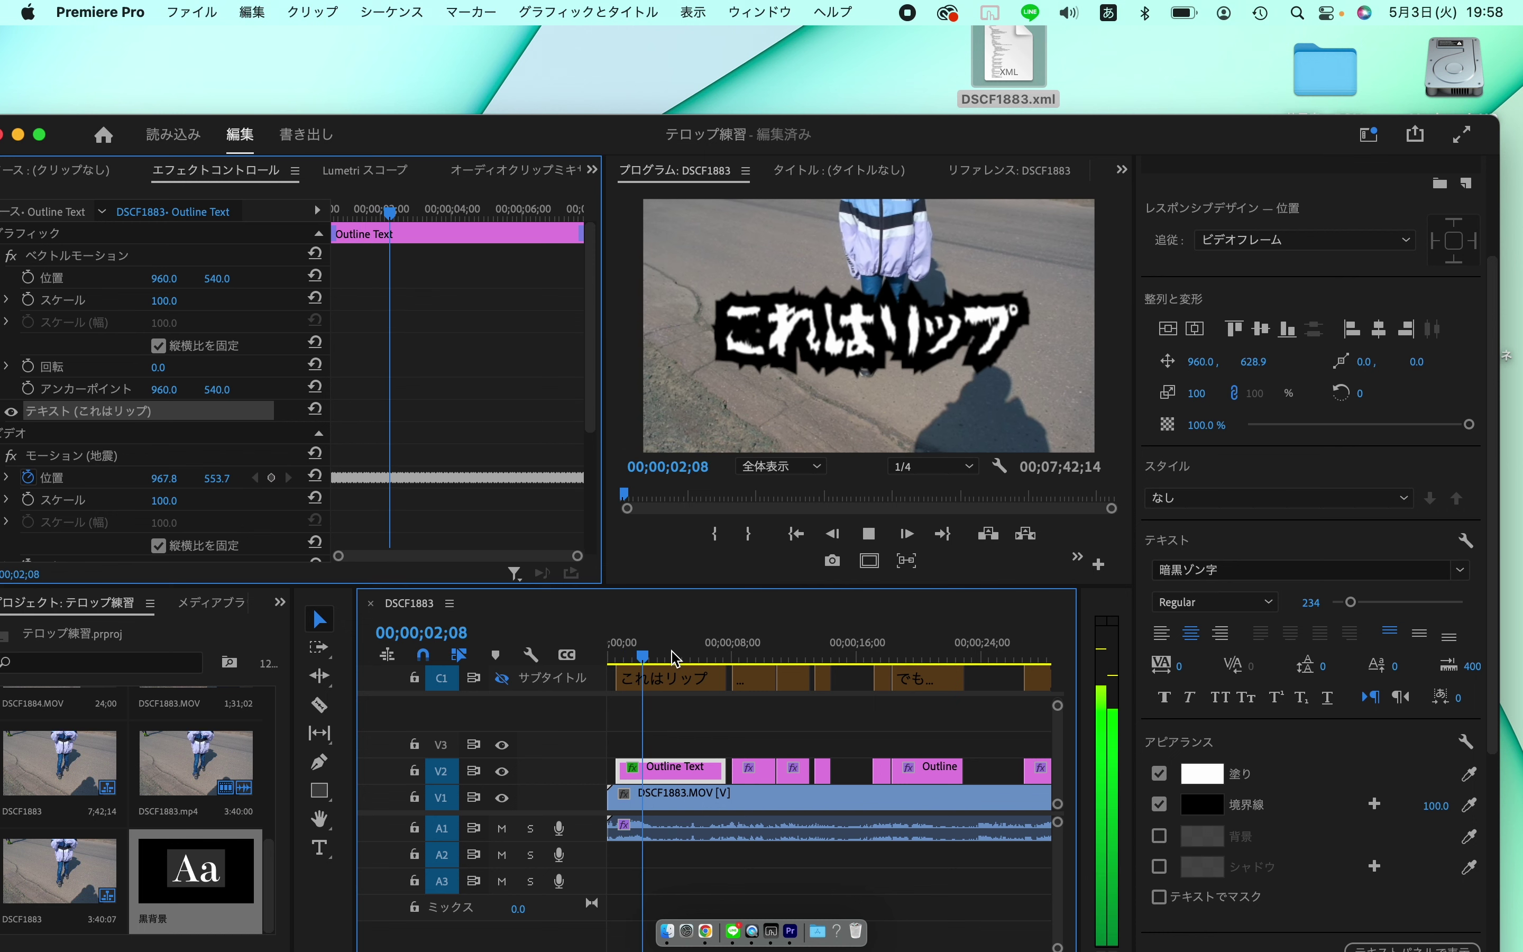
pyautogui.press('space')
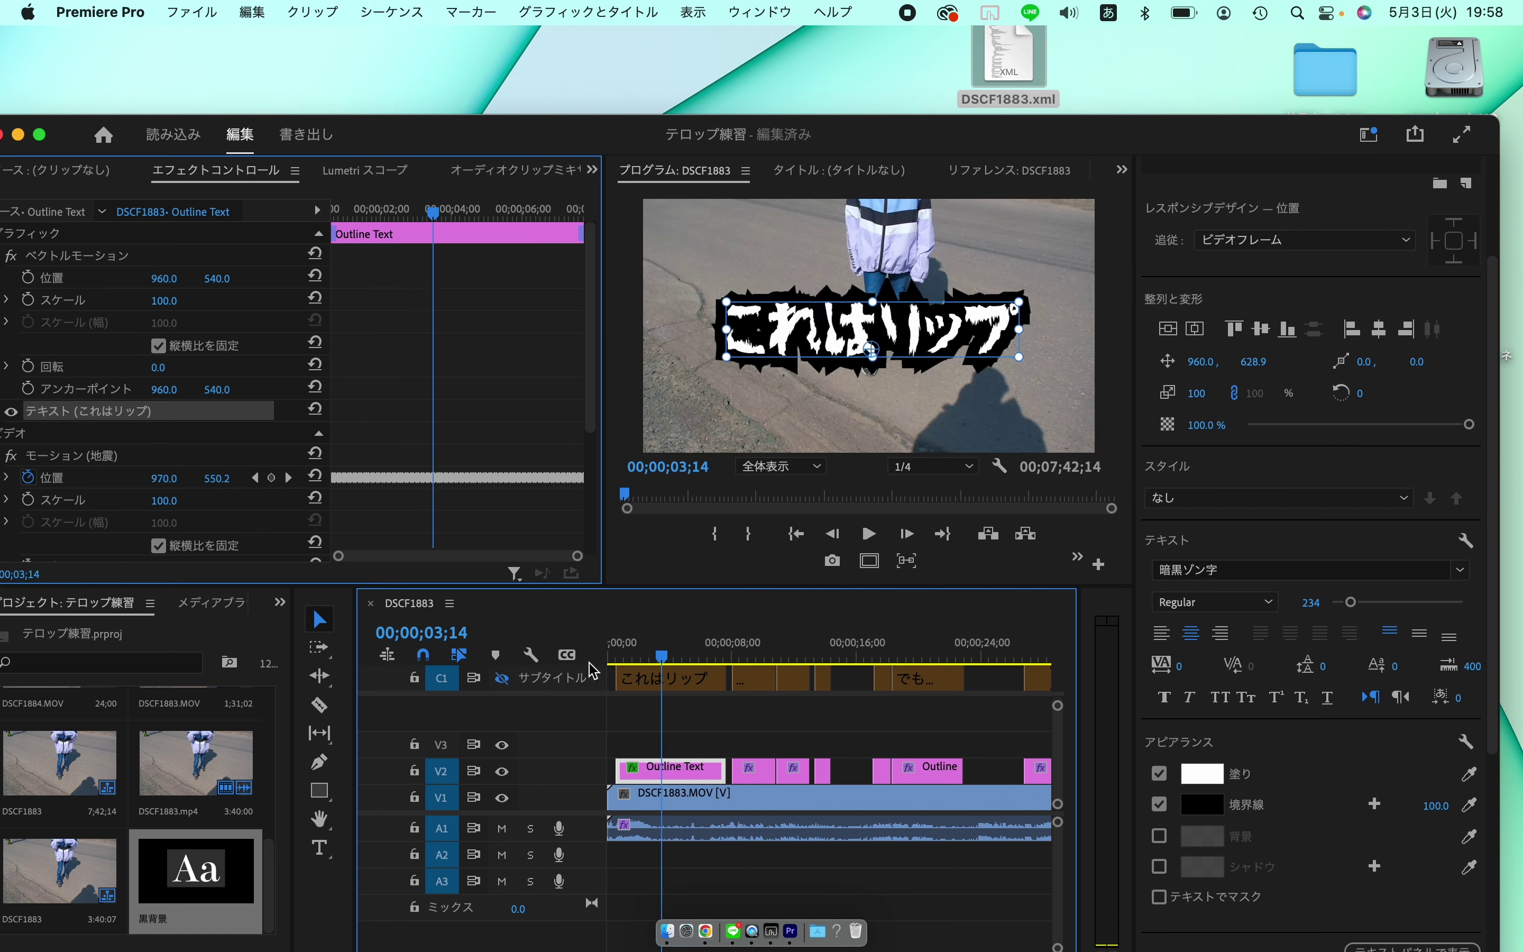
# Show caption track C1 again and play the first text clip from its start to compare it with the caption.
pyautogui.click(501, 677)
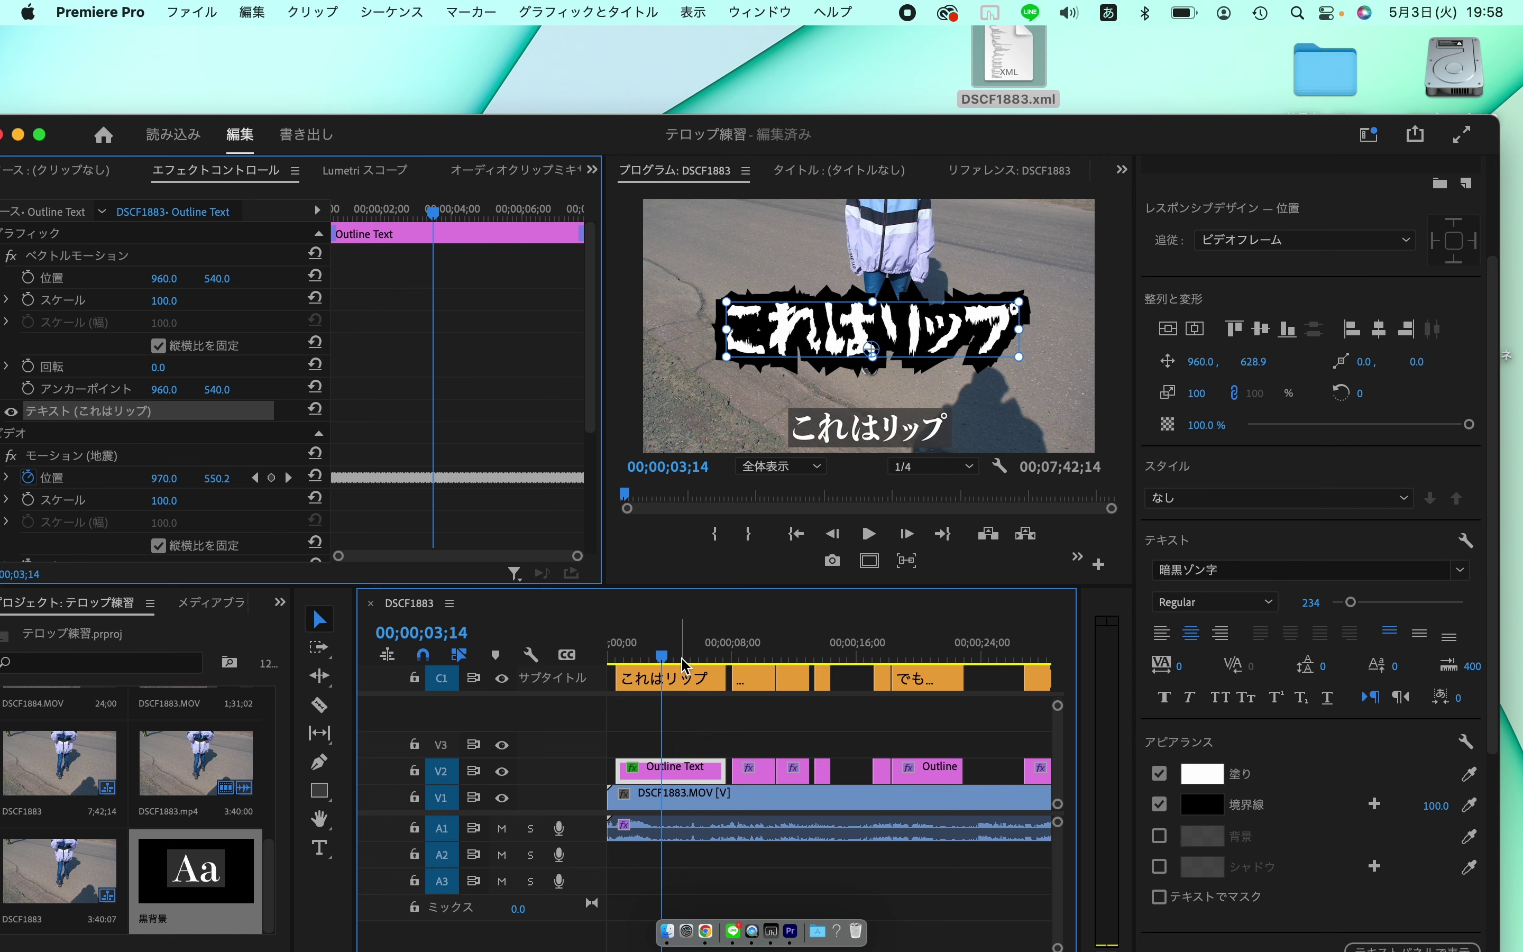
pyautogui.press('Up')
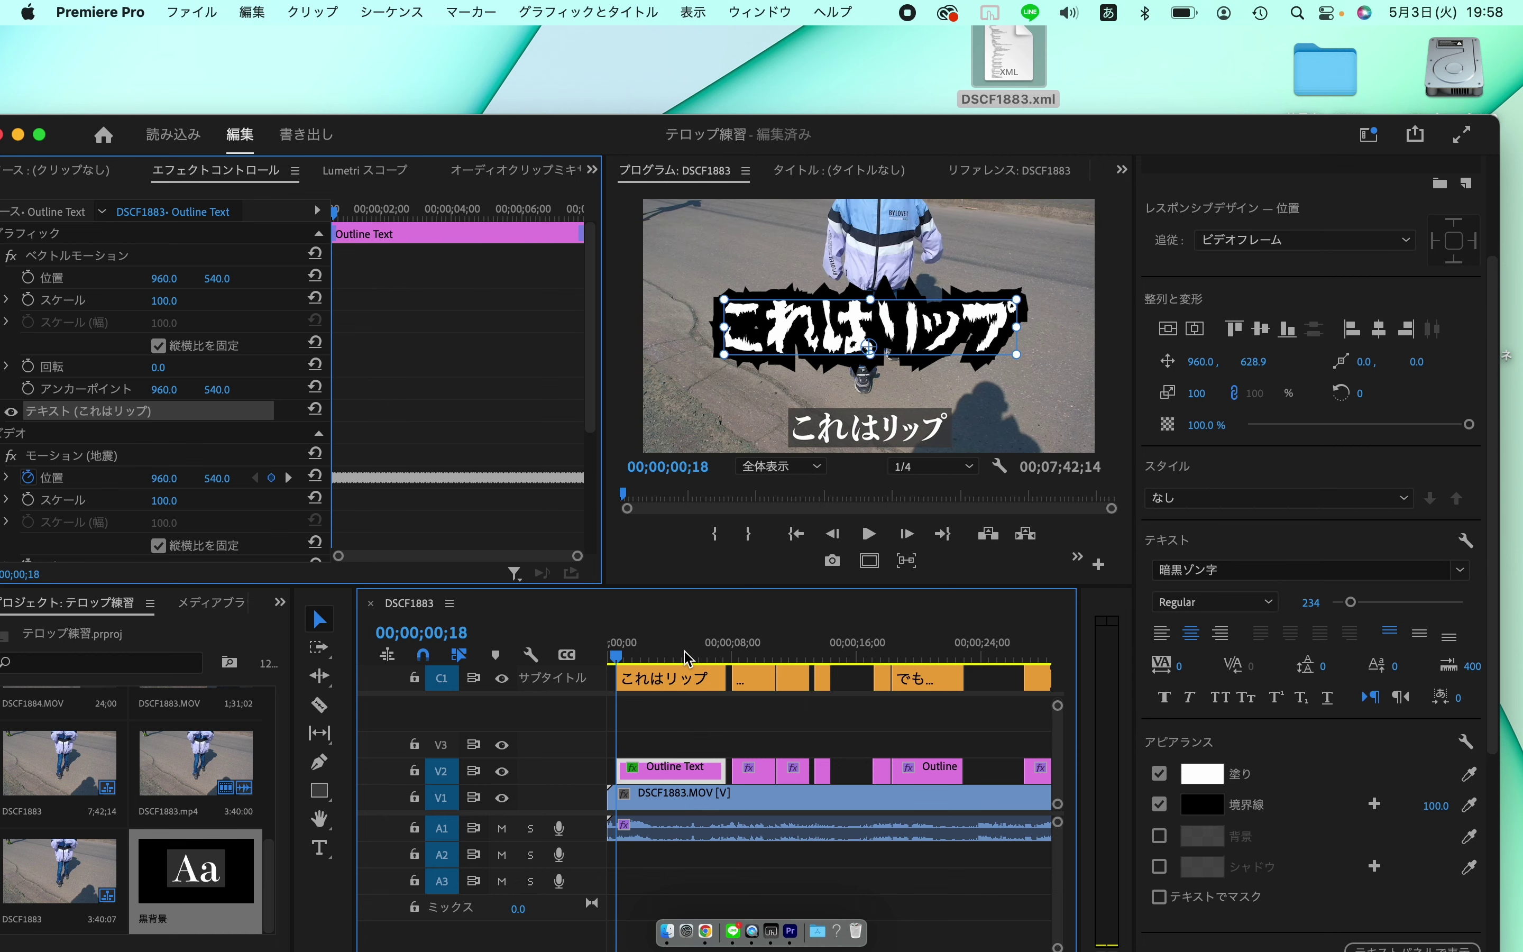
pyautogui.press('space')
pyautogui.press('space')
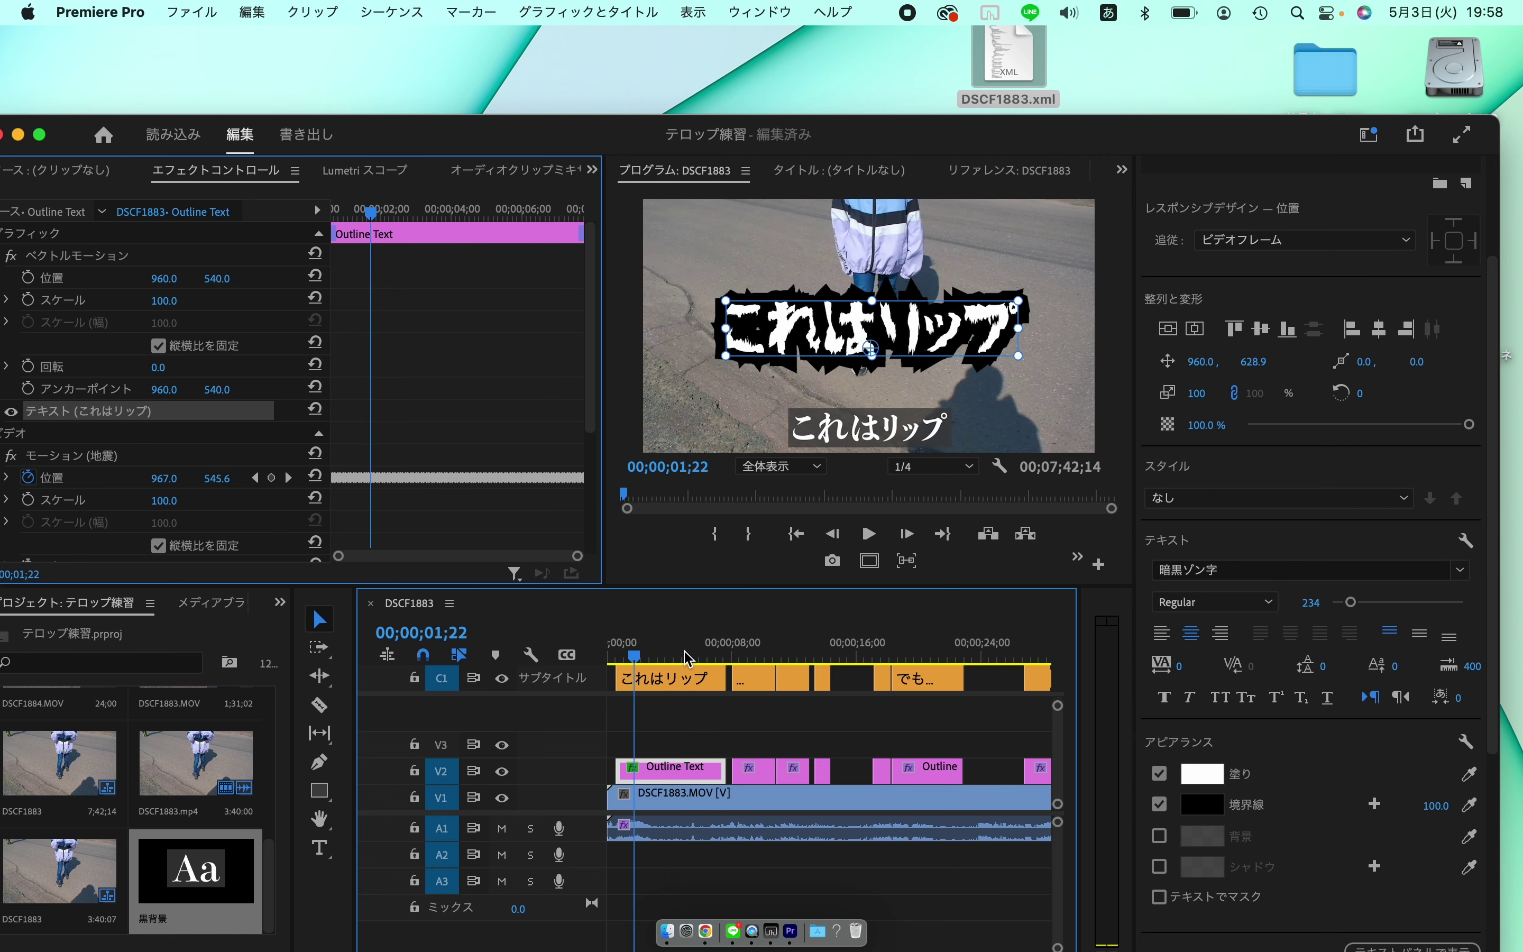
pyautogui.press('space')
pyautogui.press('space')
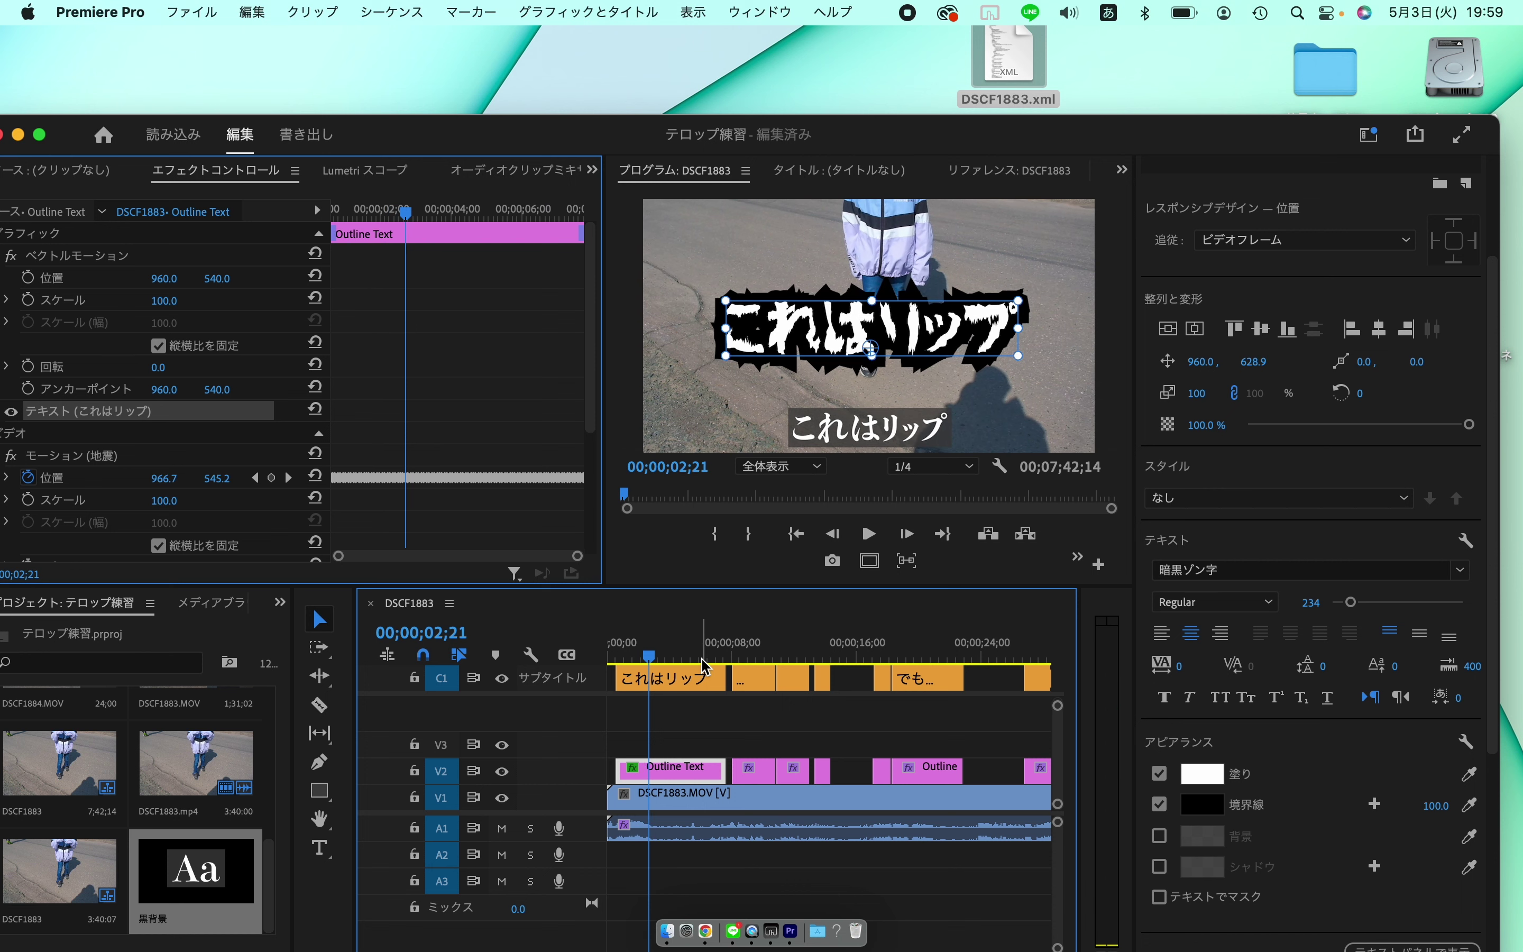
# Check the caption over the second text clip and replay the first text clip from its start with both tracks visible.
pyautogui.click(703, 658)
pyautogui.press('Down')
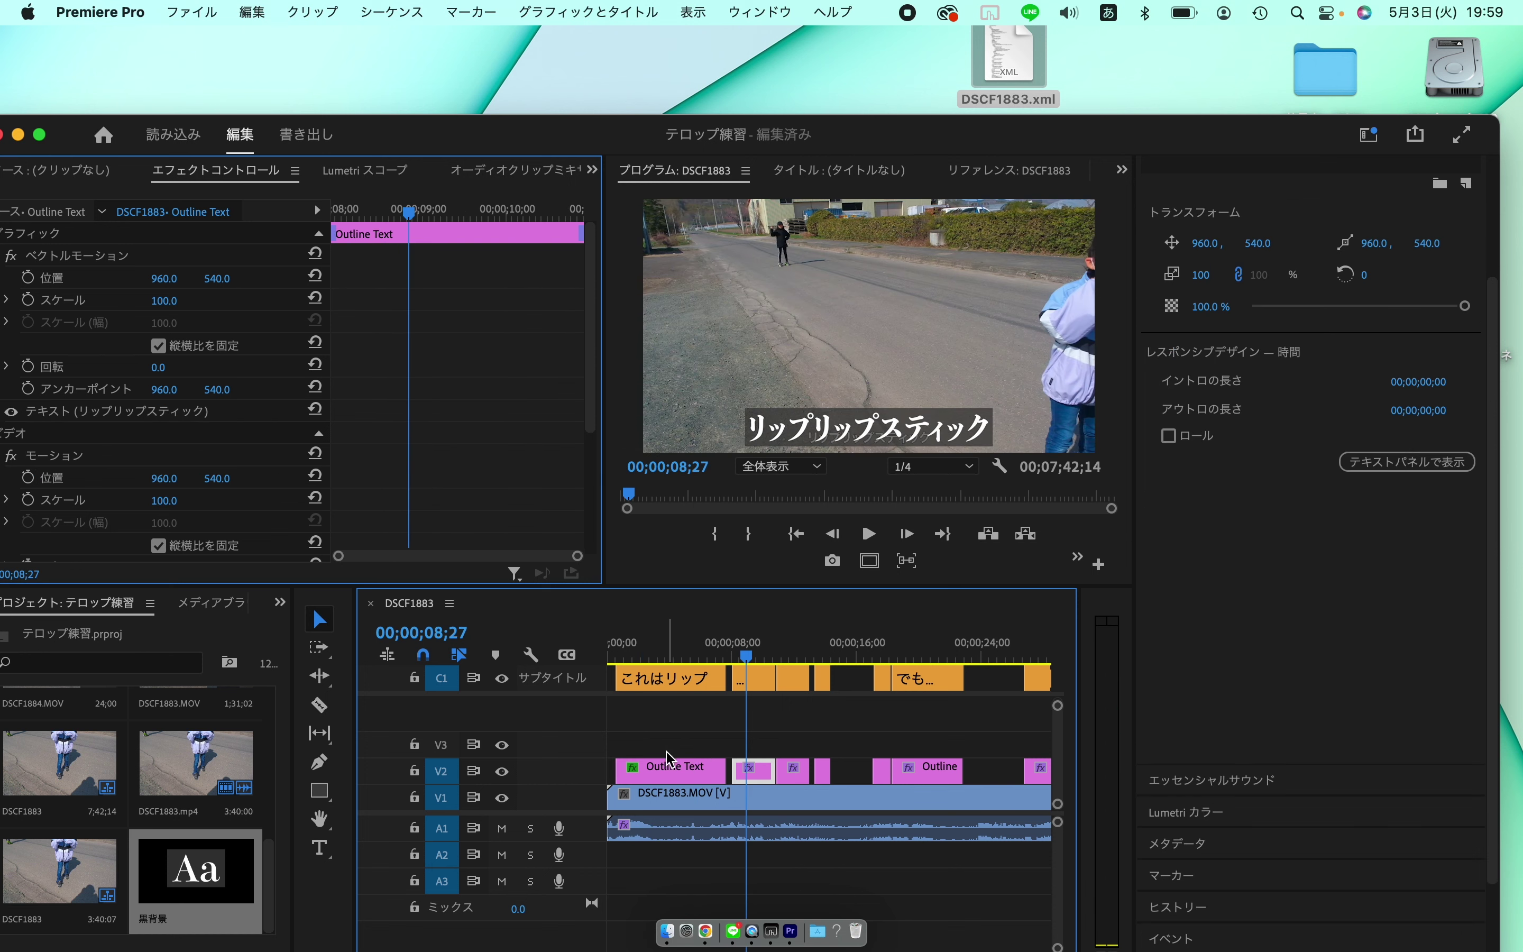
pyautogui.click(678, 656)
pyautogui.press('Up')
pyautogui.press('space')
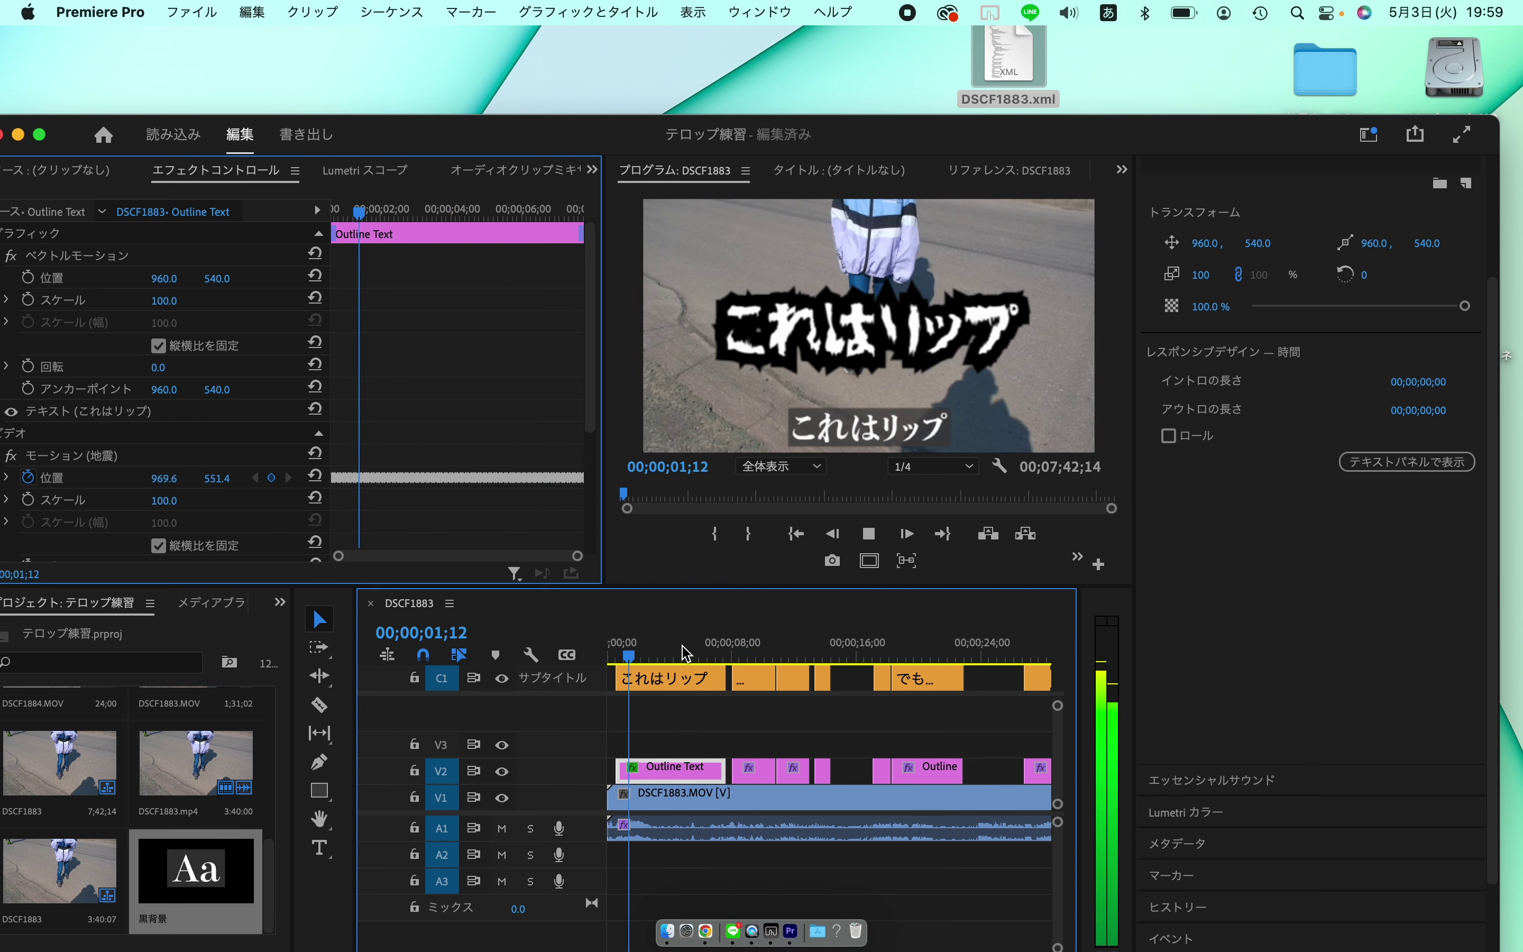
pyautogui.press('space')
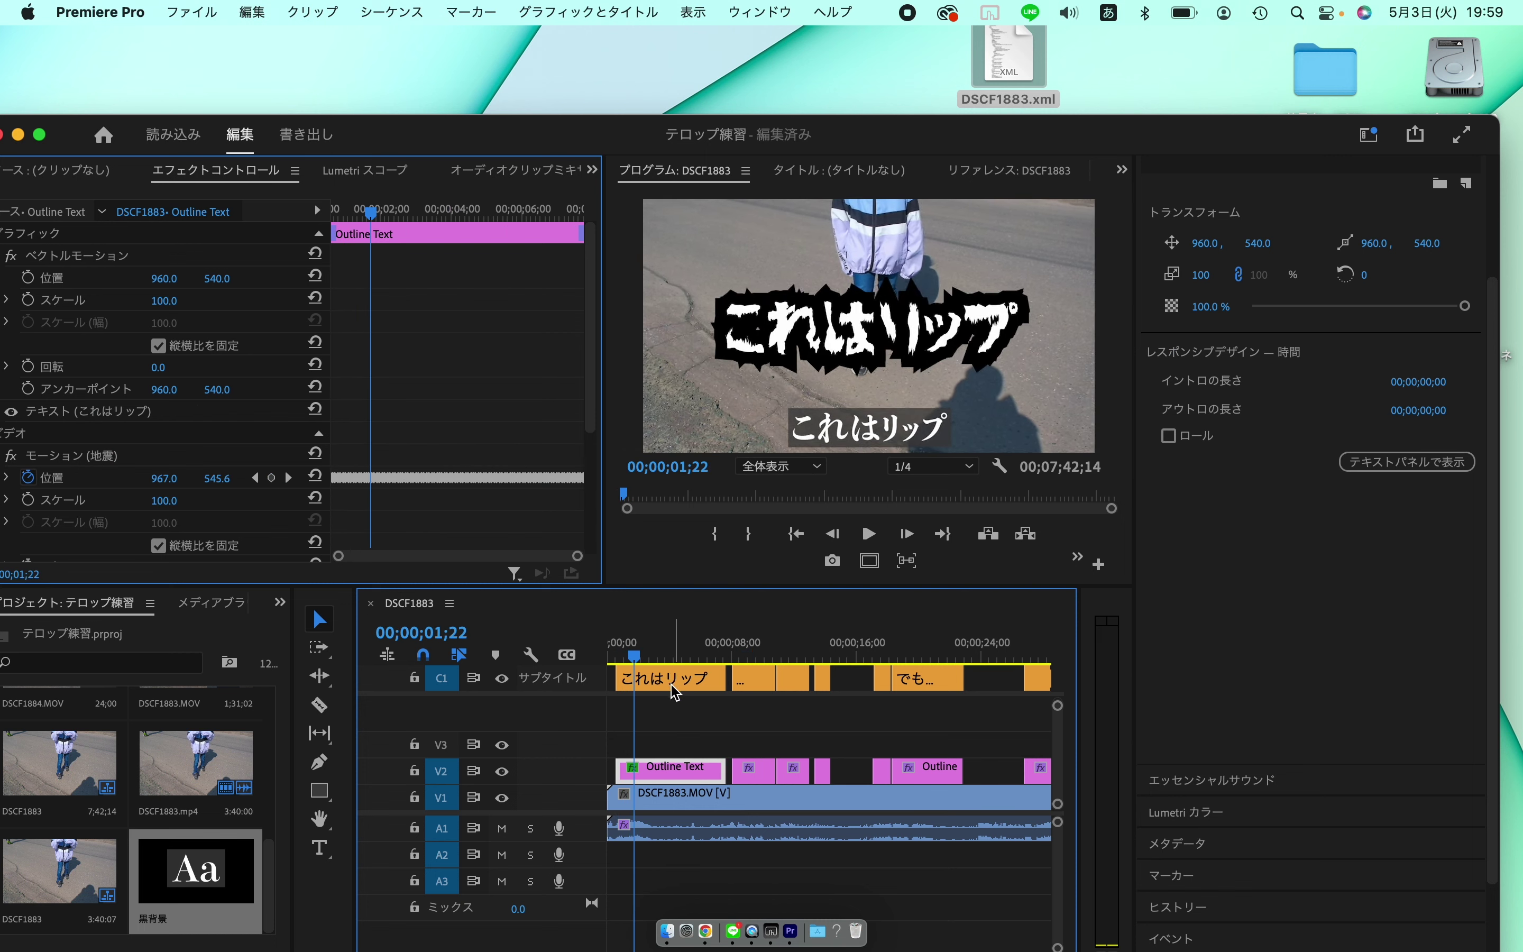
# Hide text track V2 to play the first caption on its own, and make V2 visible again.
pyautogui.click(501, 770)
pyautogui.click(682, 656)
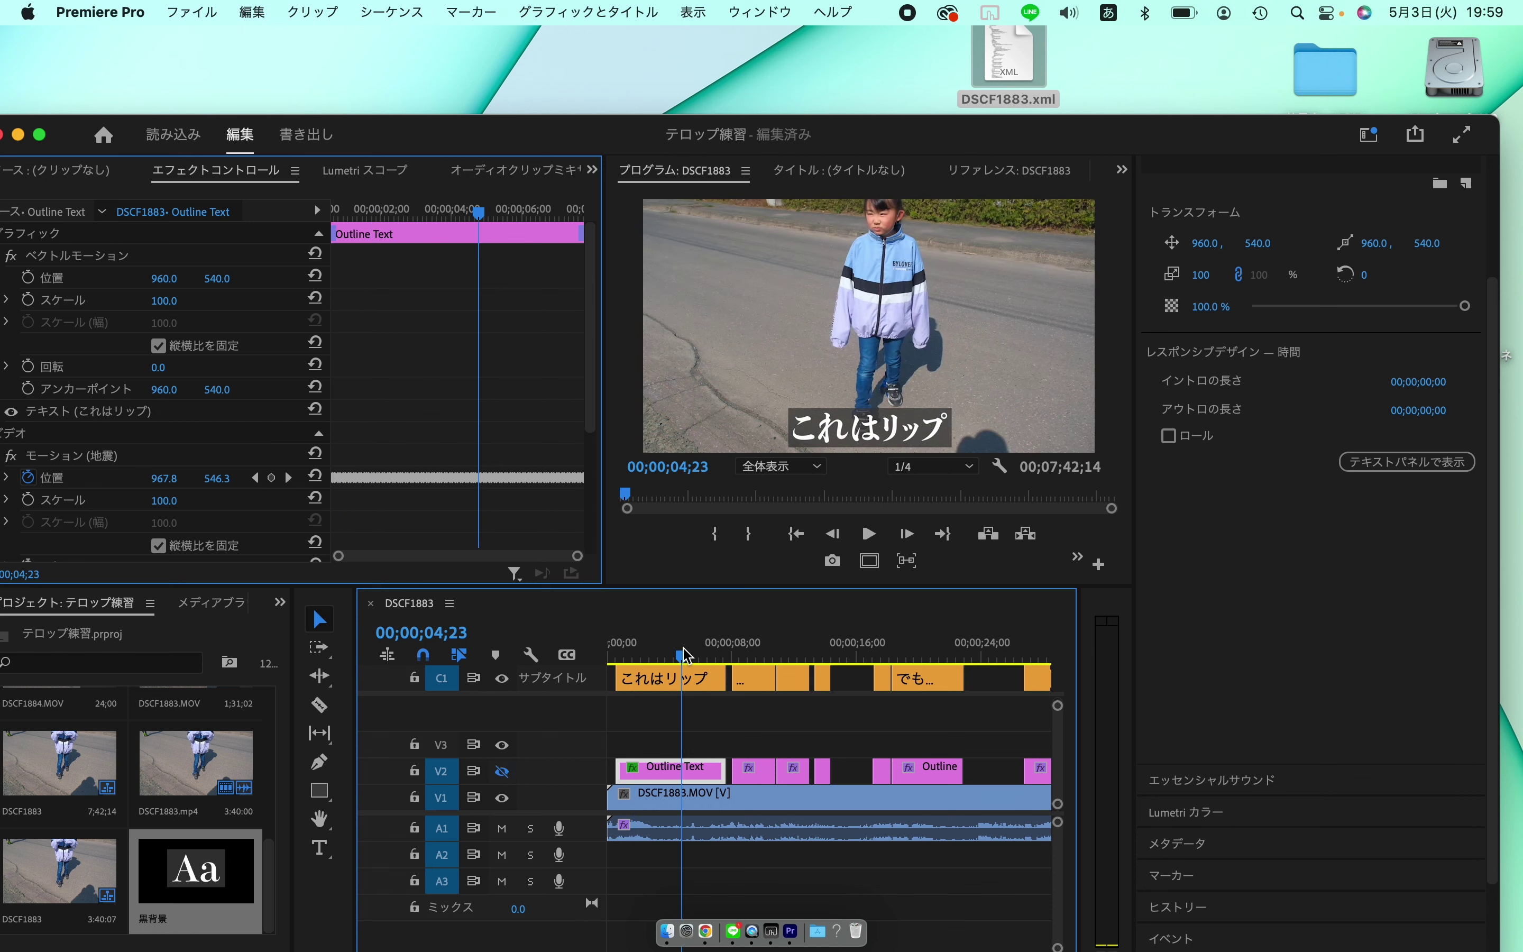
pyautogui.press('space')
pyautogui.press('space')
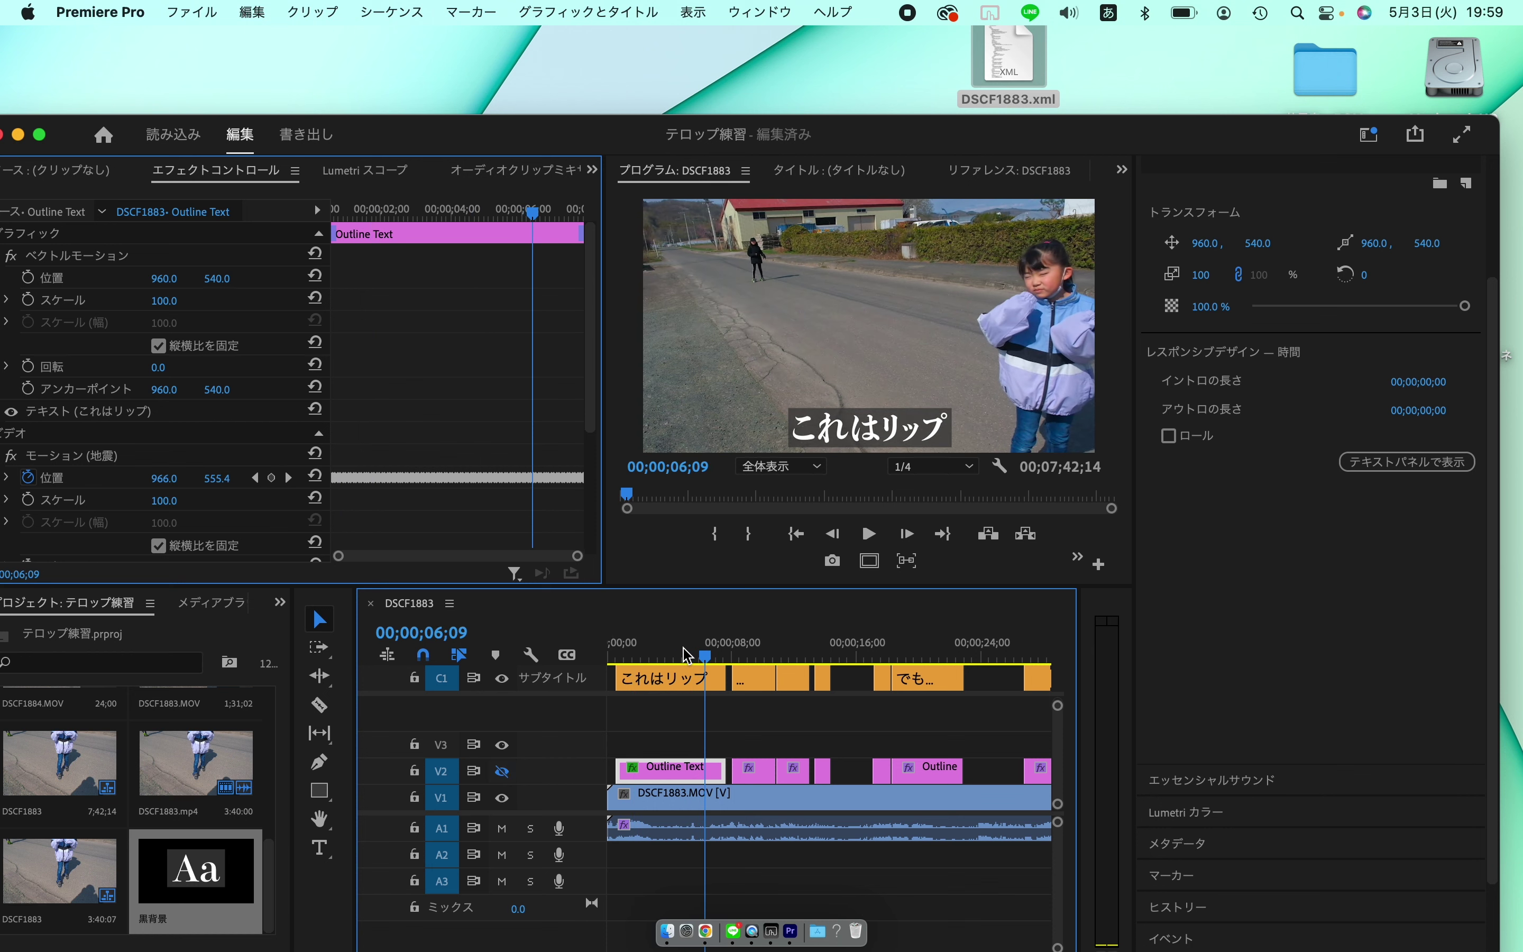
pyautogui.click(753, 777)
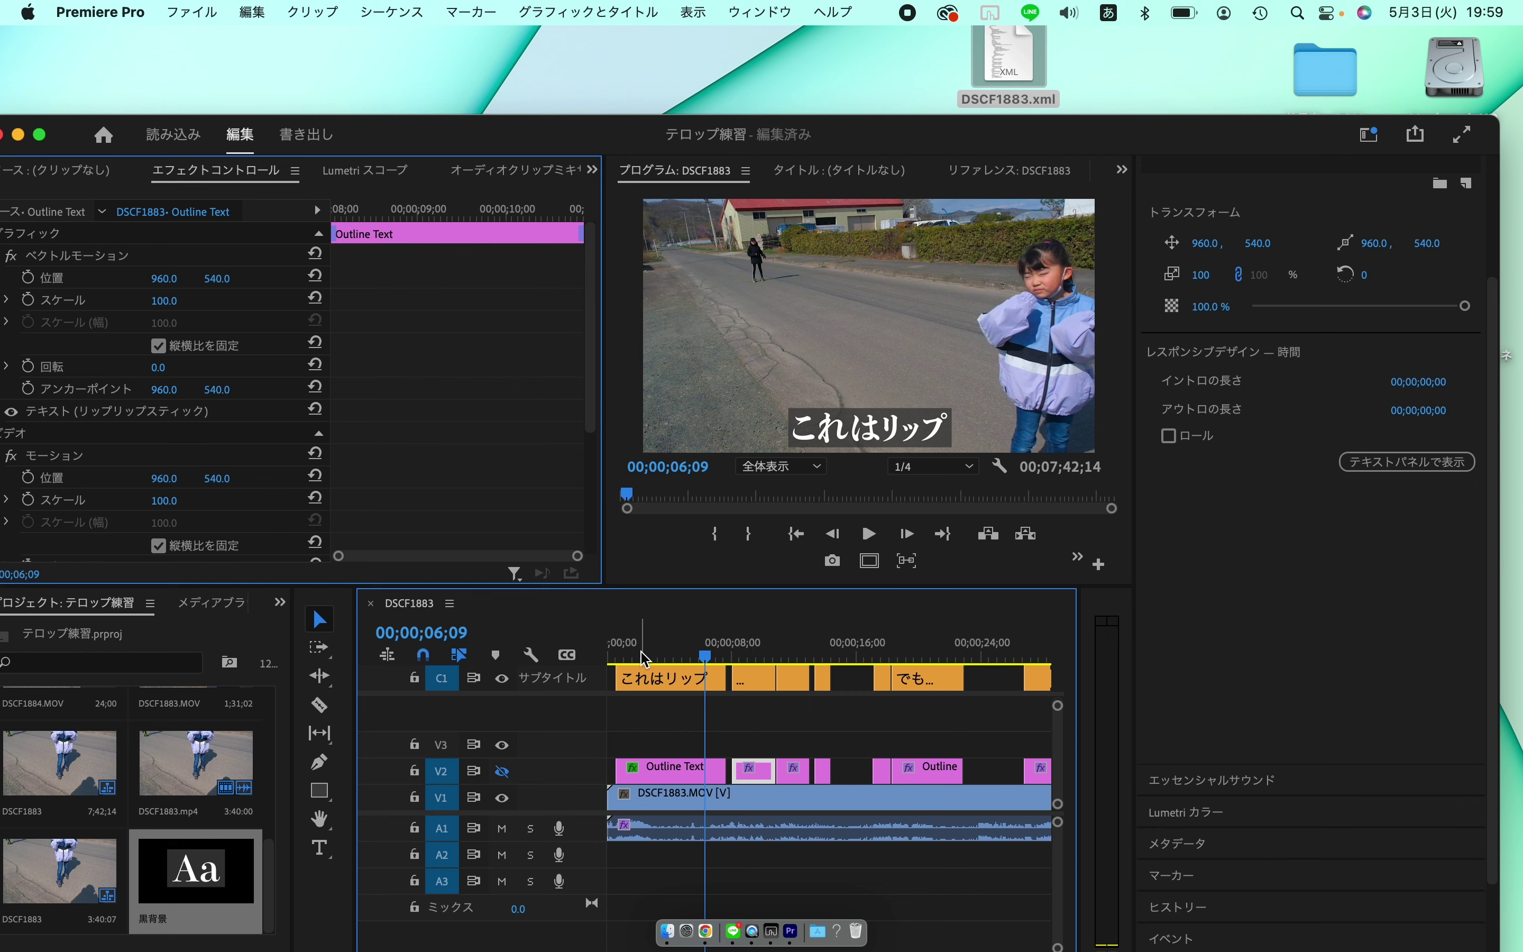
pyautogui.press('Home')
pyautogui.press('space')
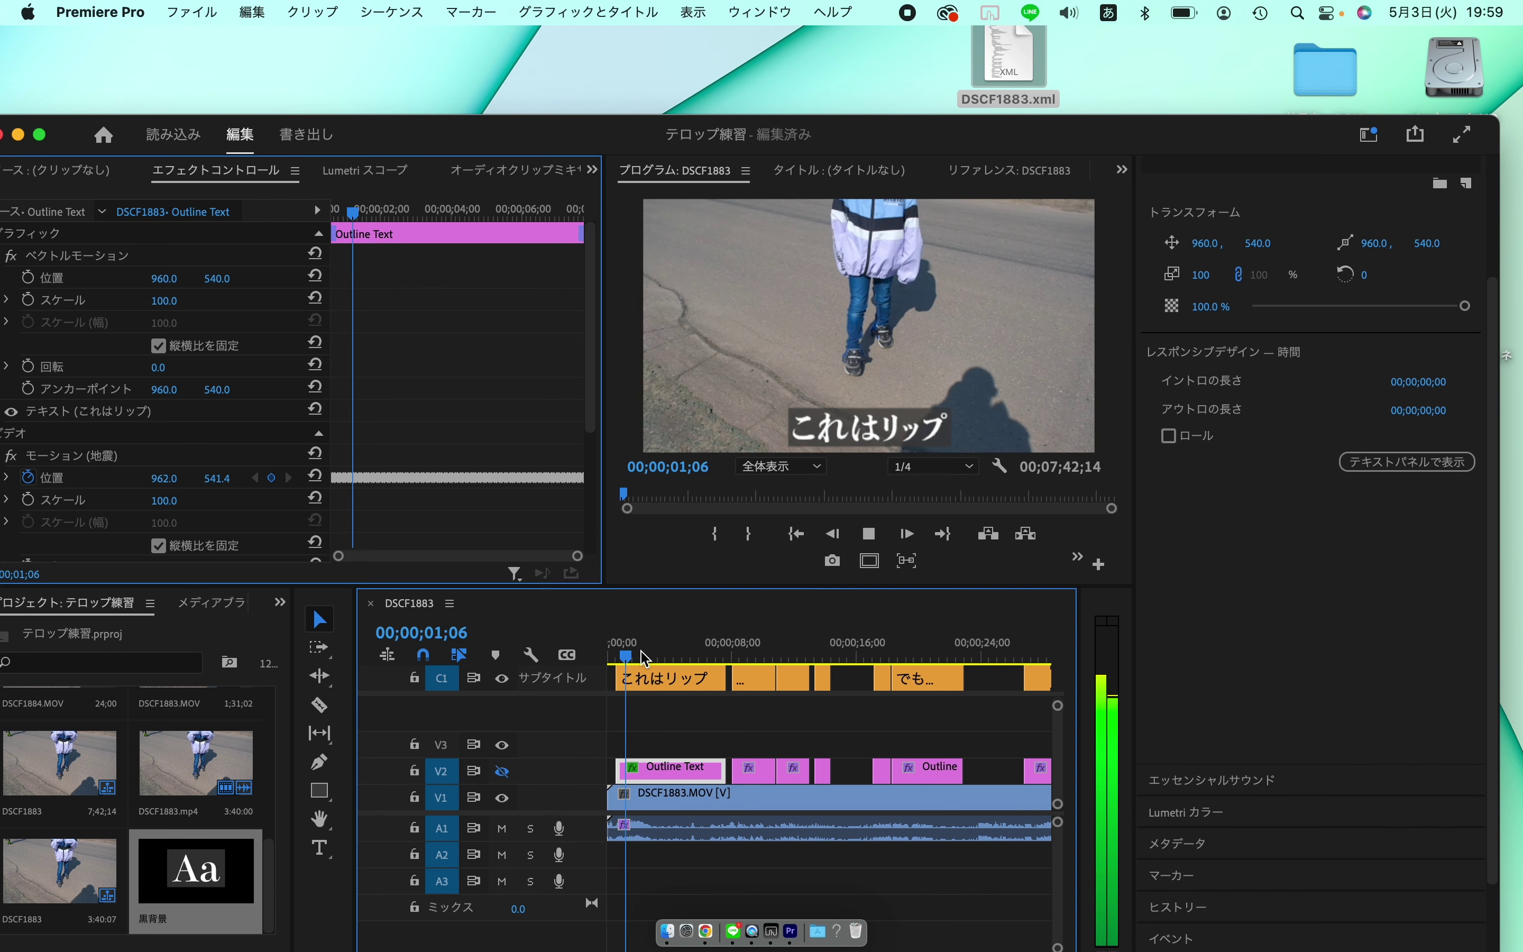
pyautogui.press('space')
pyautogui.click(501, 771)
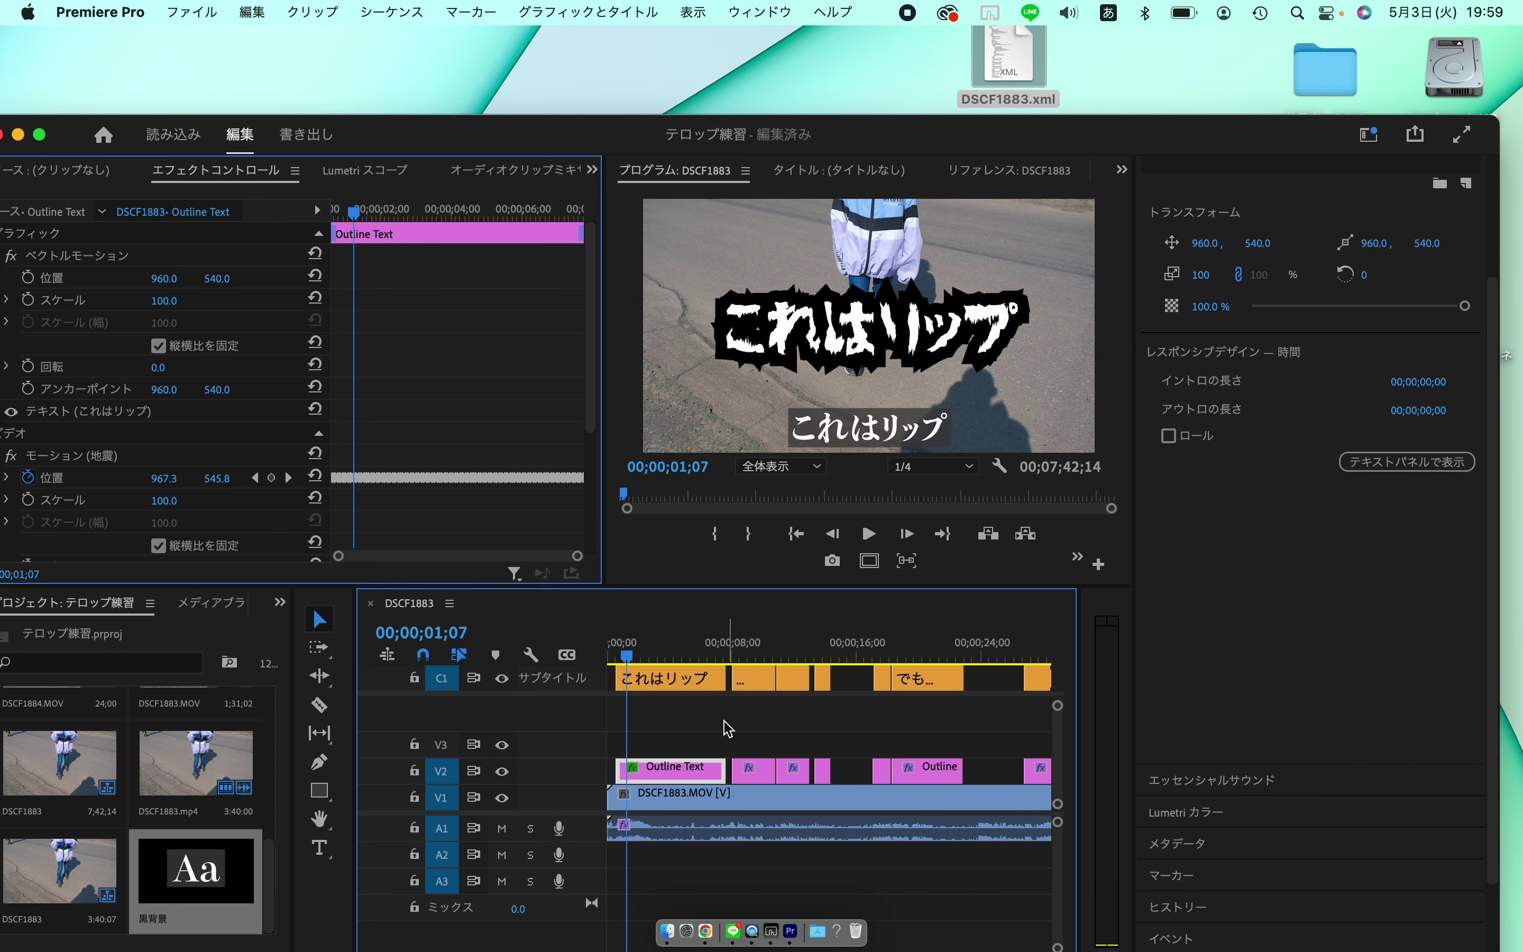
# Delete the first caption これはリップ from caption track C1, keeping its text clip on V2.
pyautogui.click(679, 682)
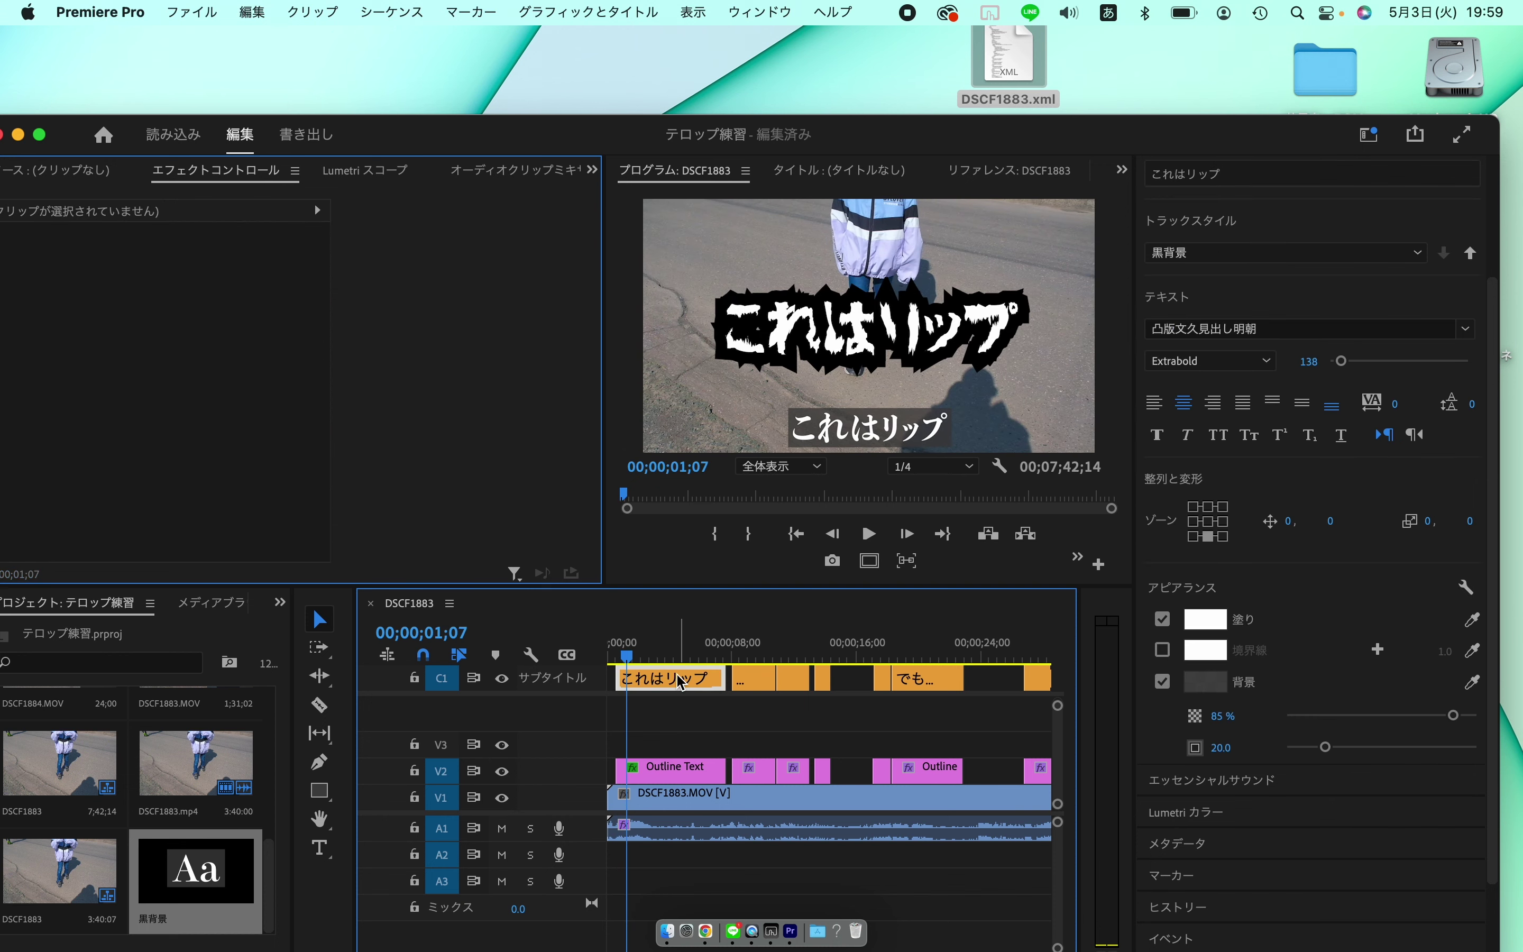
pyautogui.press('Delete')
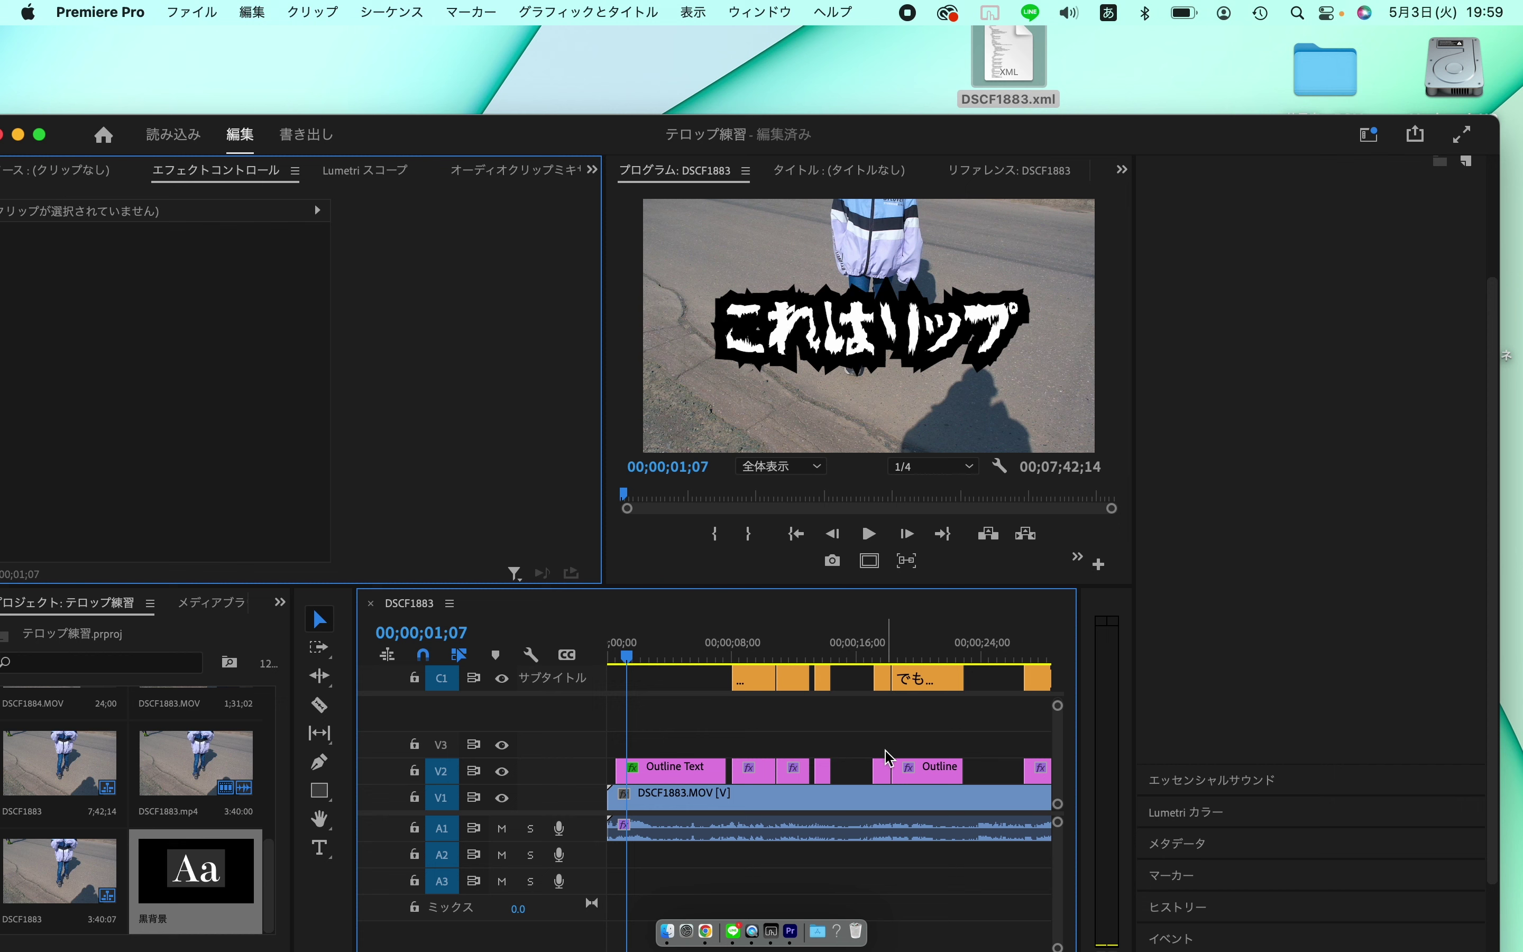
pyautogui.hscroll(5, 940, 761)
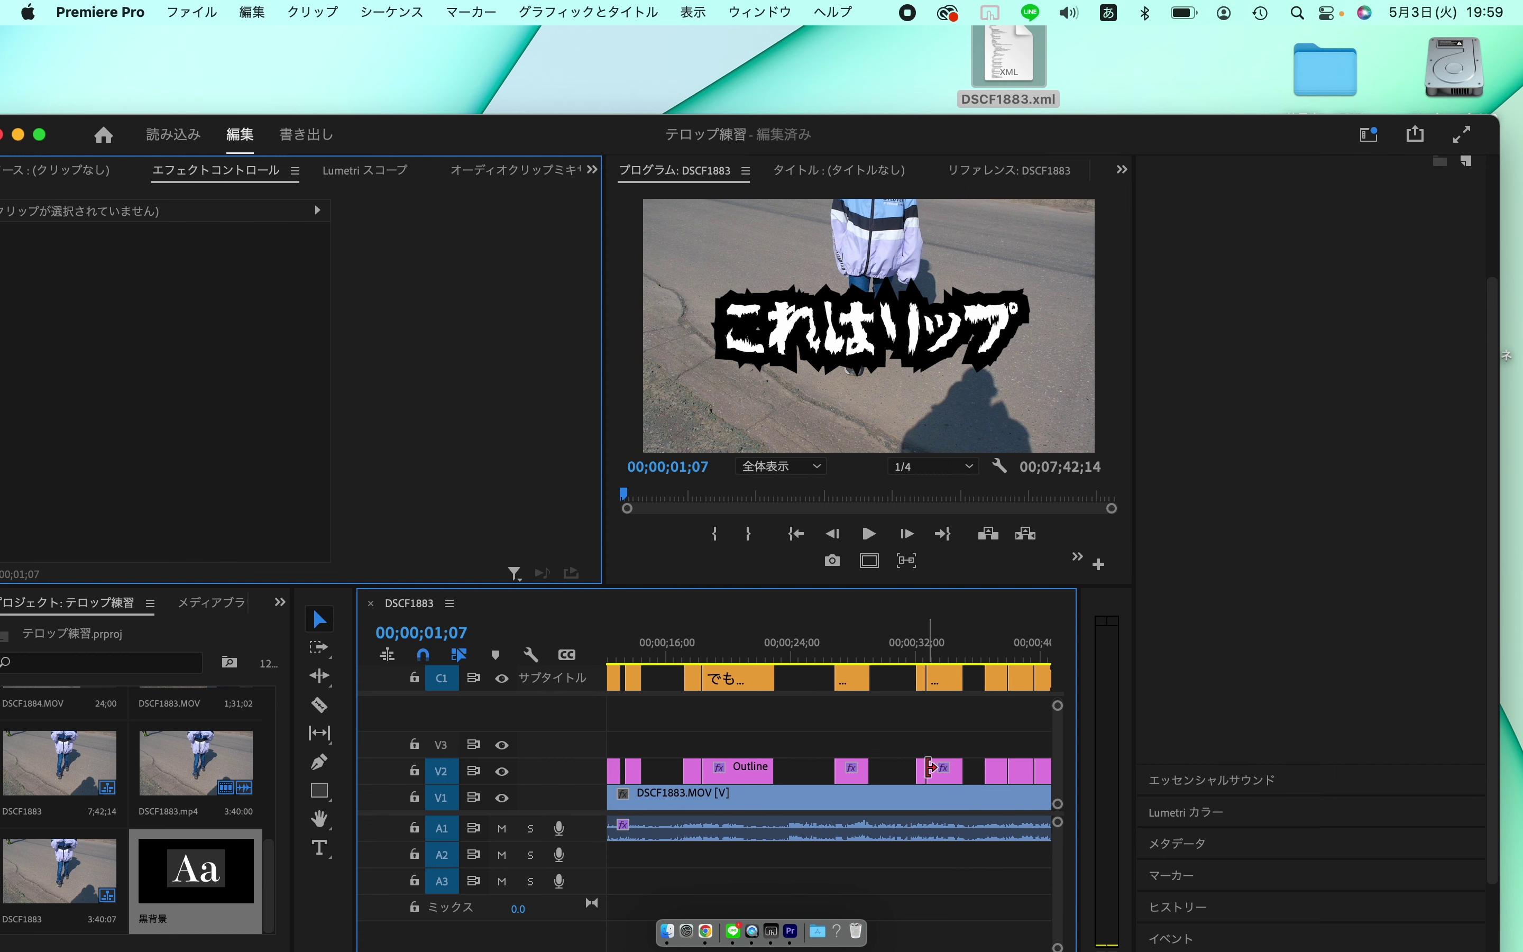
pyautogui.hscroll(5, 929, 767)
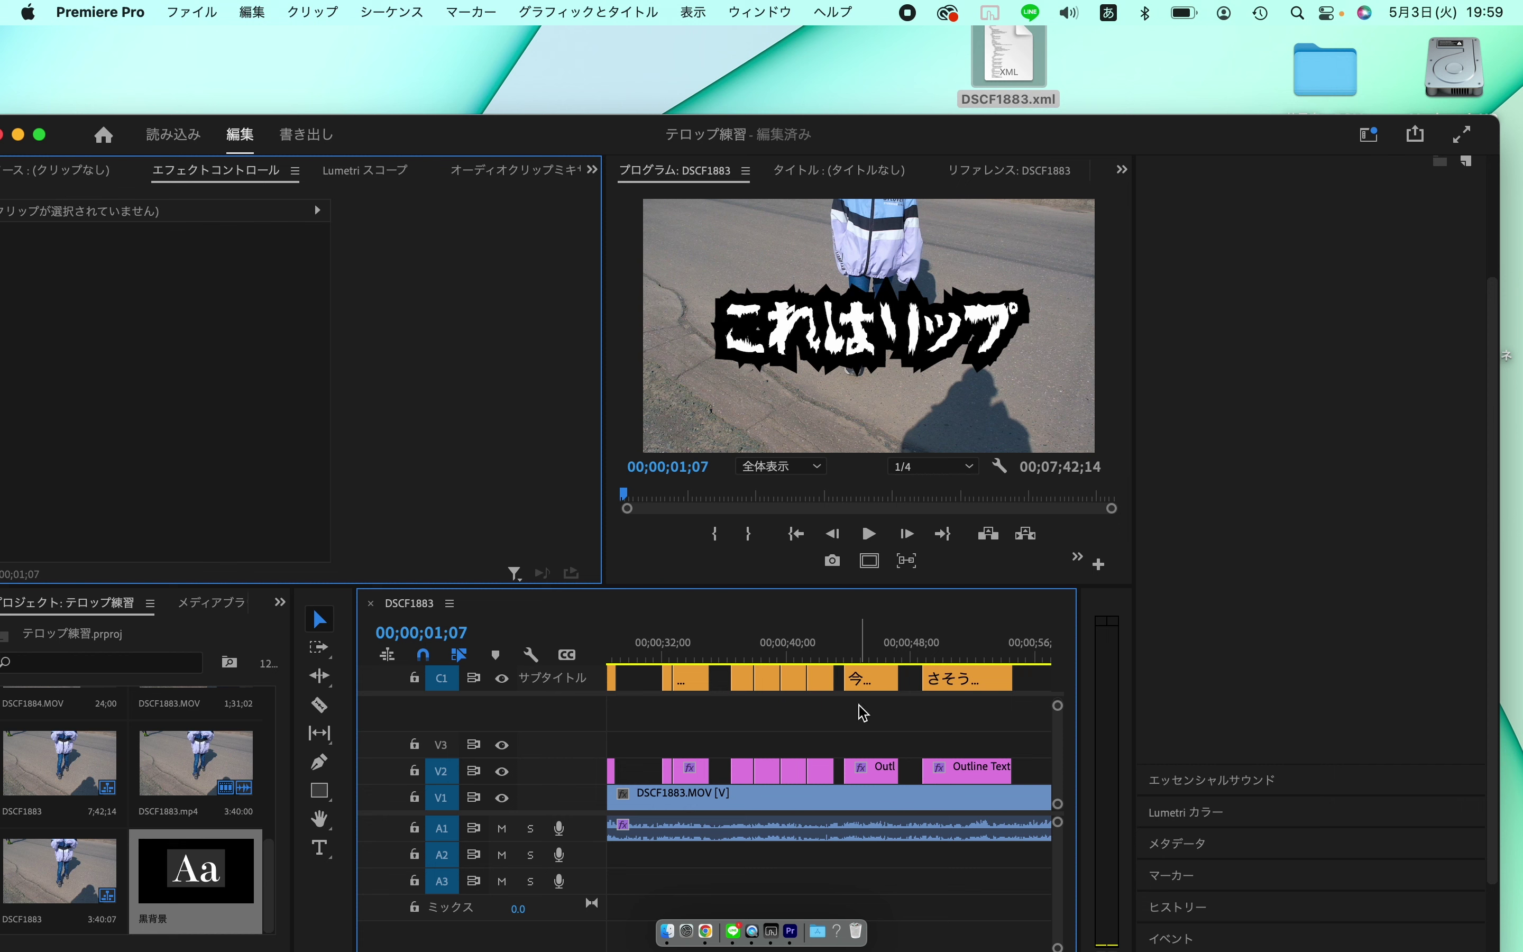